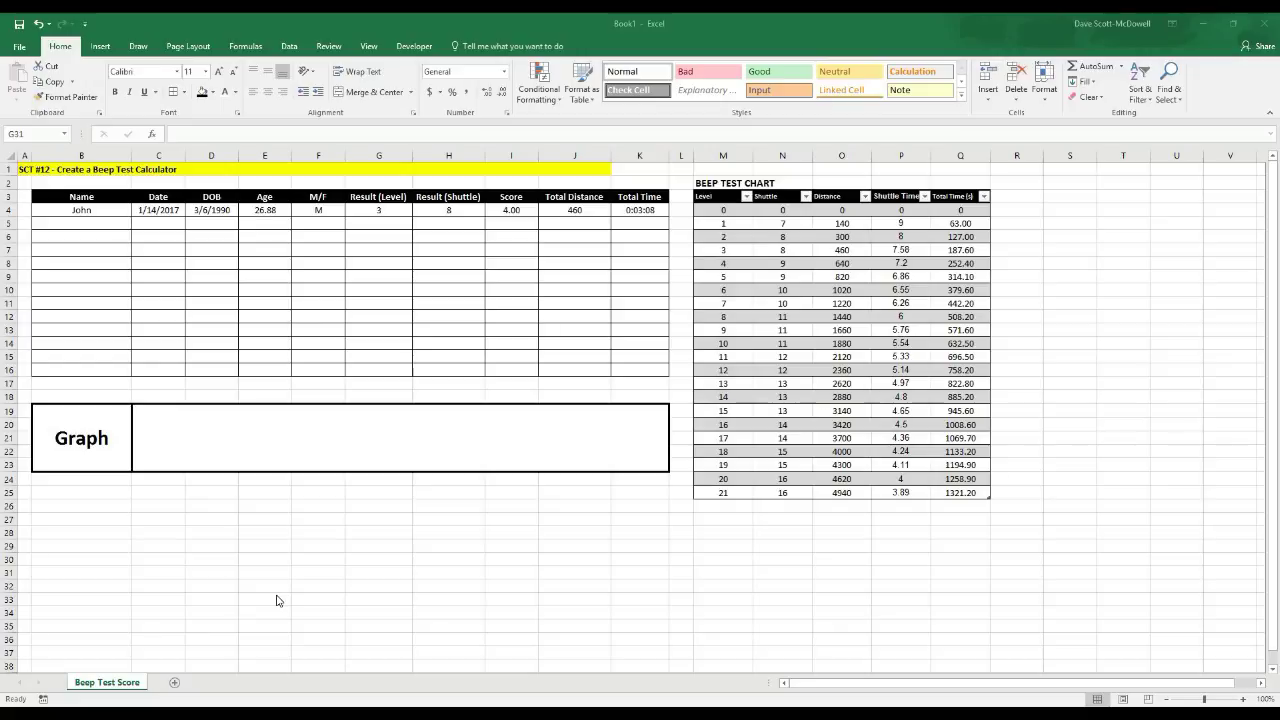
Select the Beep Test Chart lookup table and the athlete table to review the layout.
left_click(350, 570)
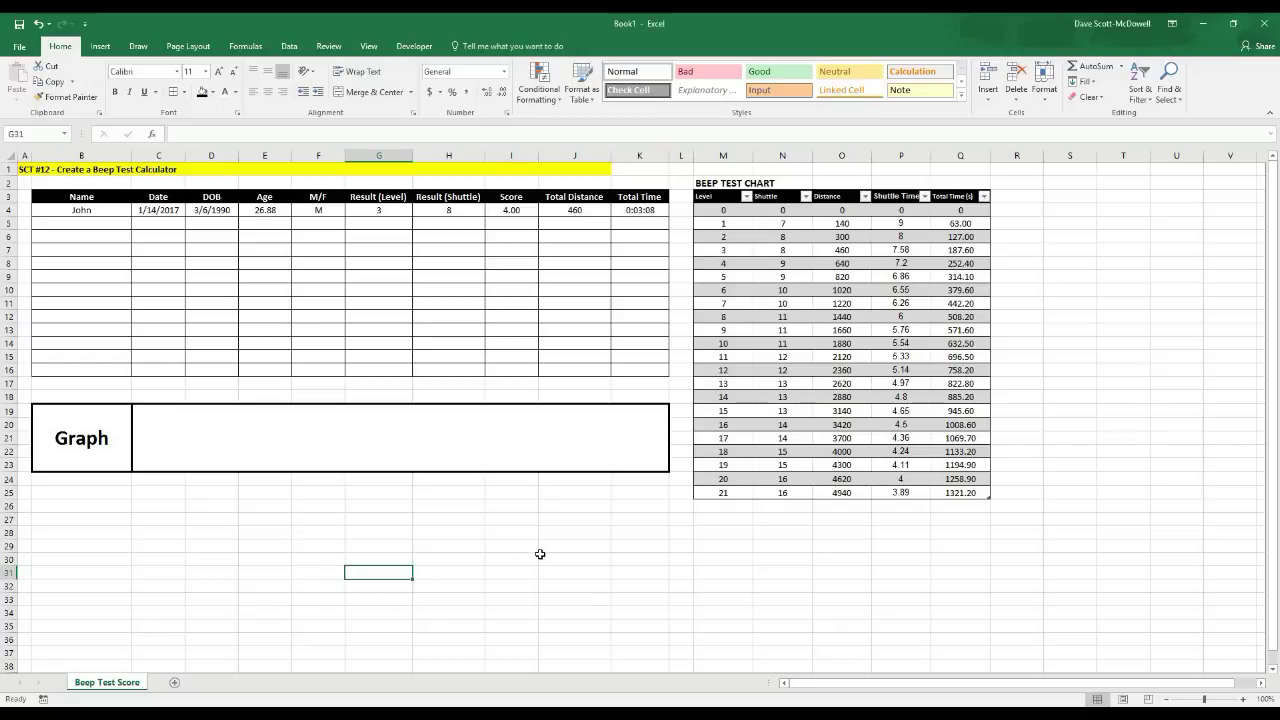
left_click(636, 570)
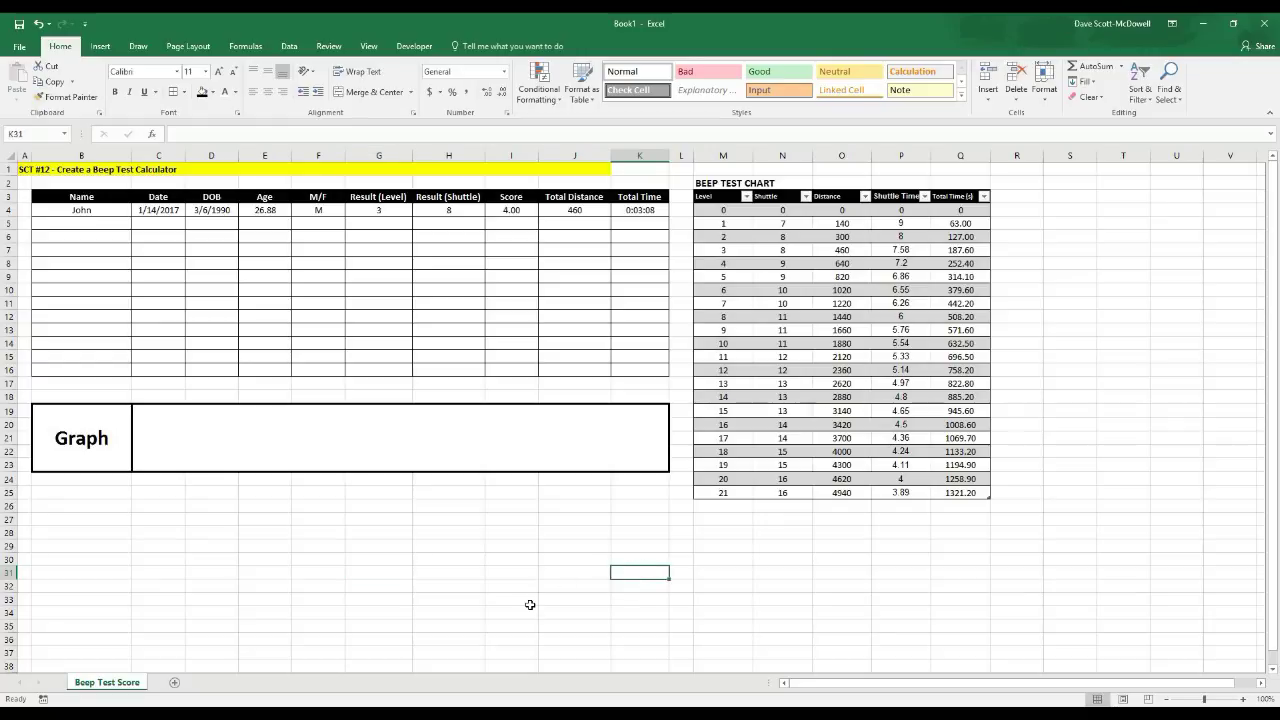
left_click_drag(720, 203, 982, 492)
left_click(1048, 464)
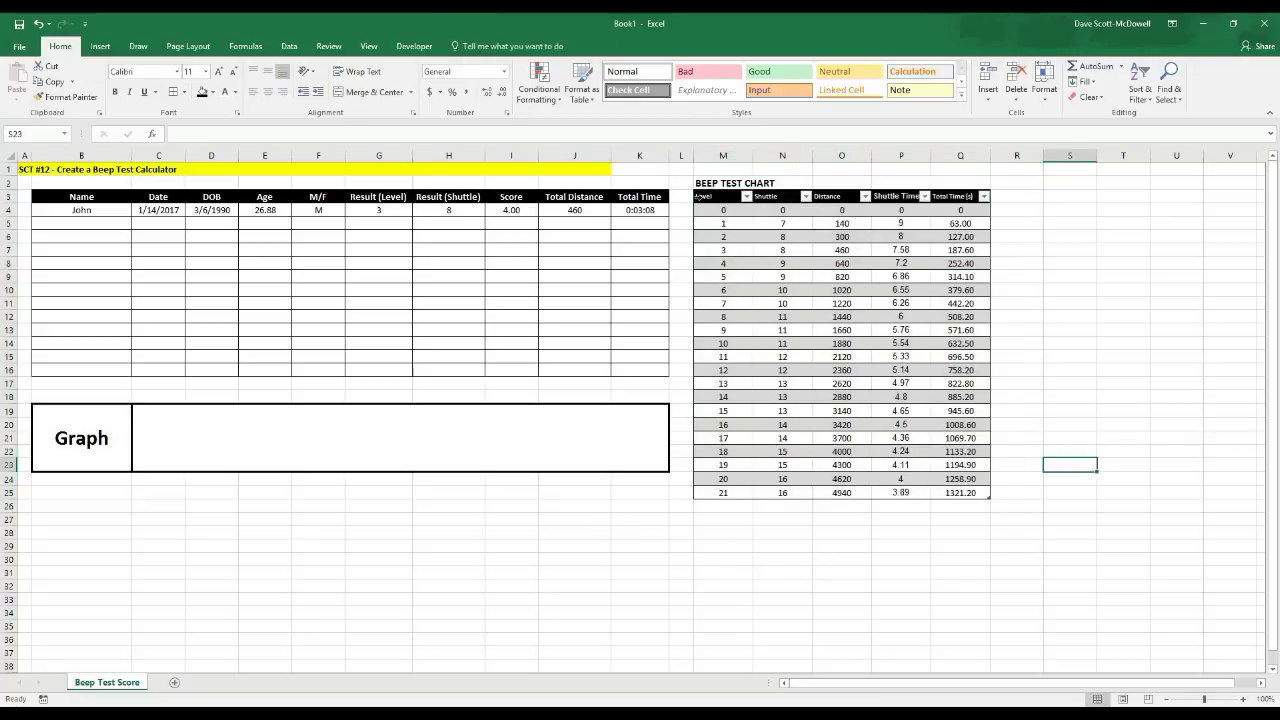
left_click_drag(711, 196, 983, 499)
left_click(1056, 481)
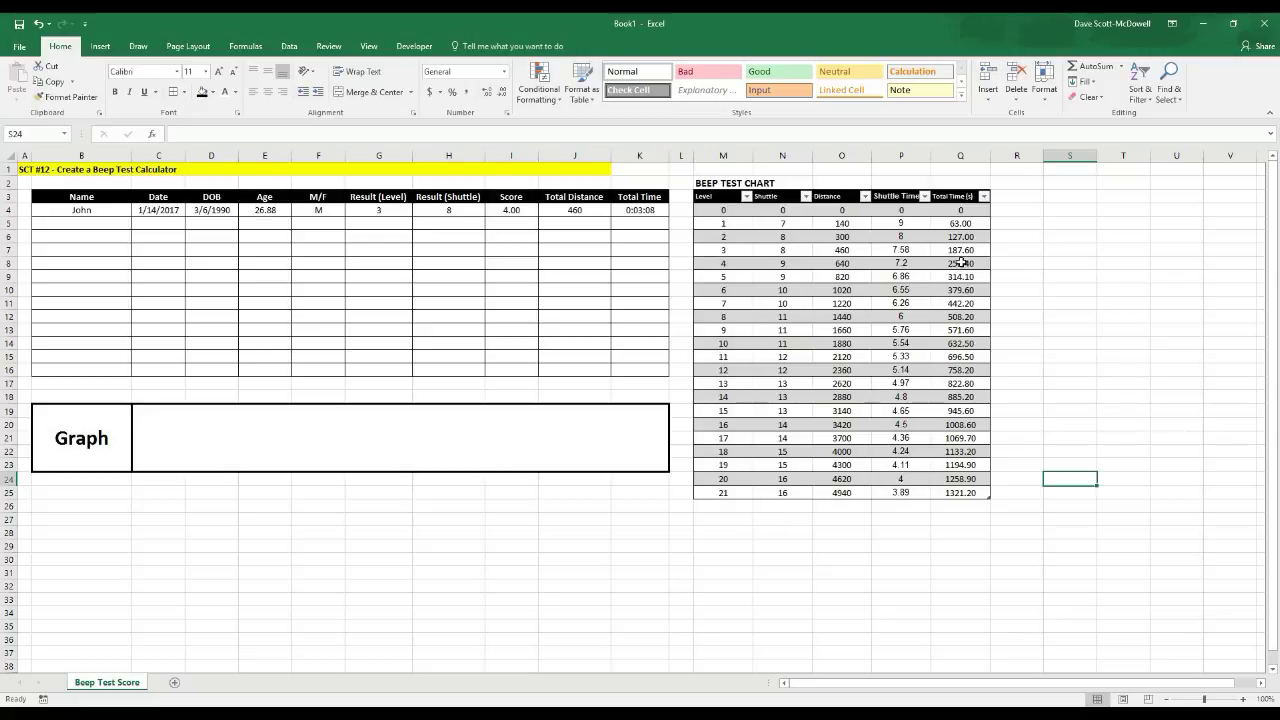
left_click(230, 598)
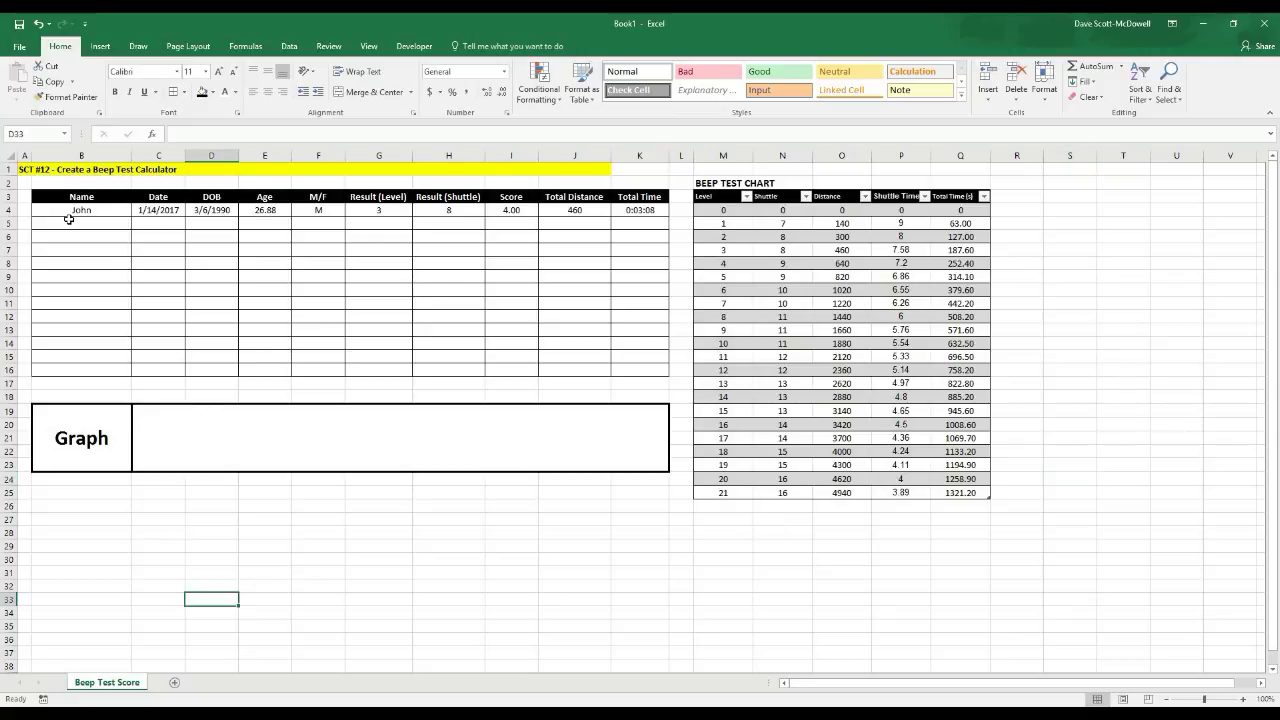
left_click_drag(54, 200, 651, 368)
left_click(516, 553)
Step along the header row from Name through Total Time.
left_click(82, 195)
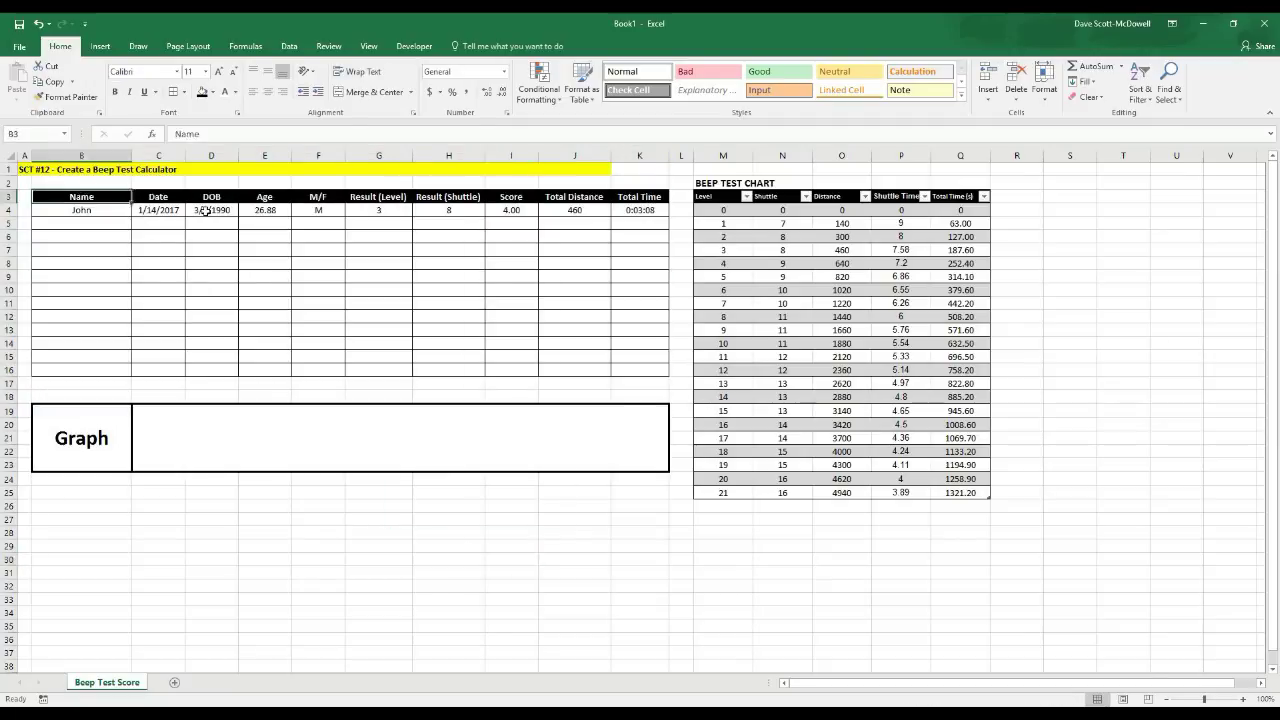
key("Right")
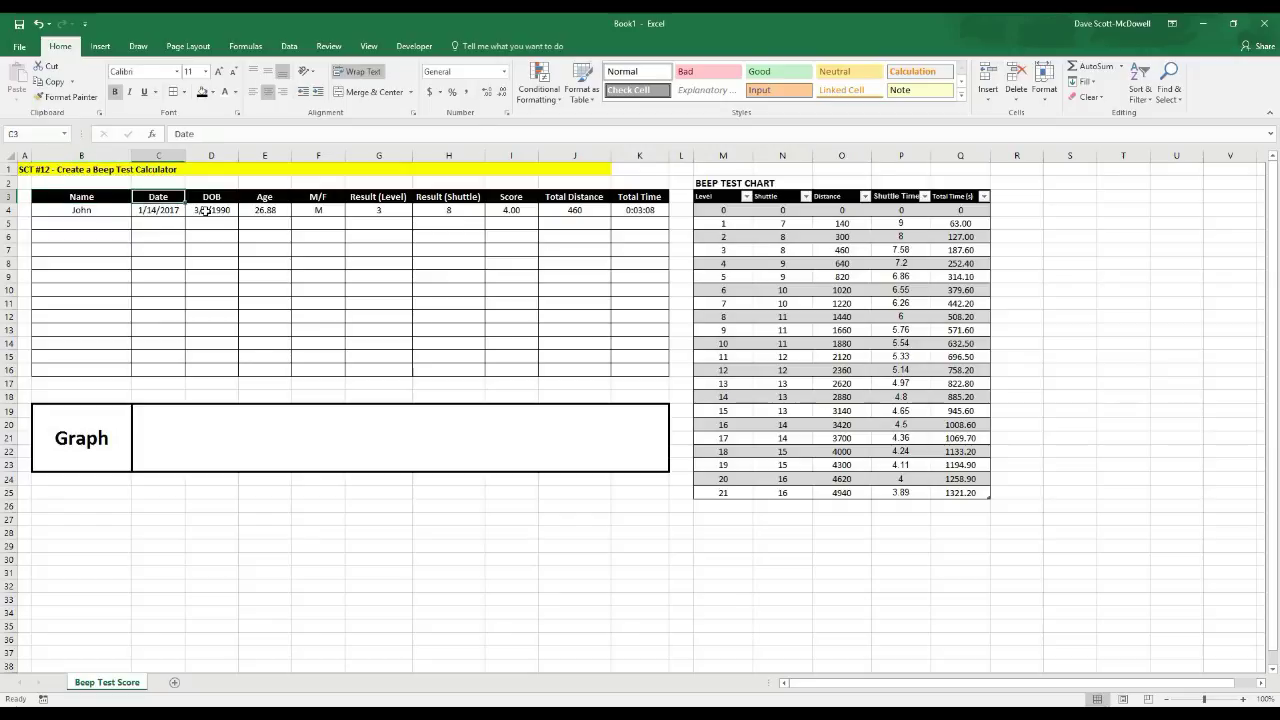
key("Right")
key("Right")
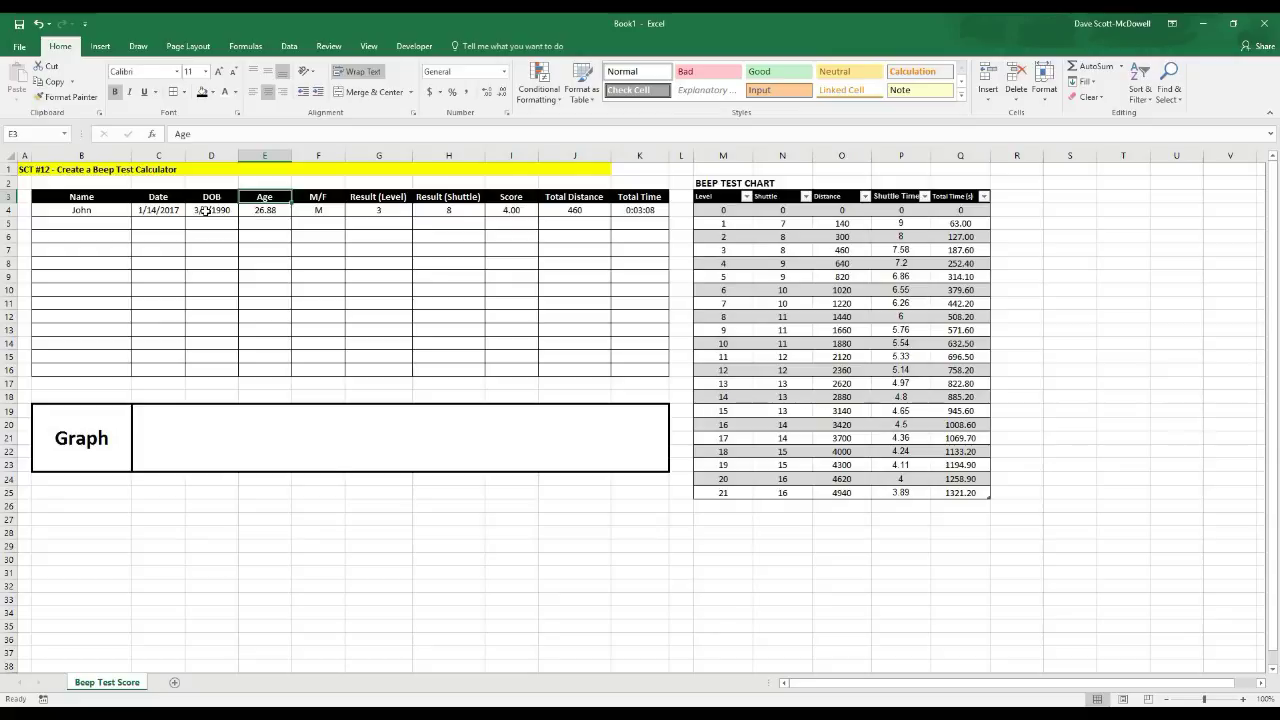
key("Right")
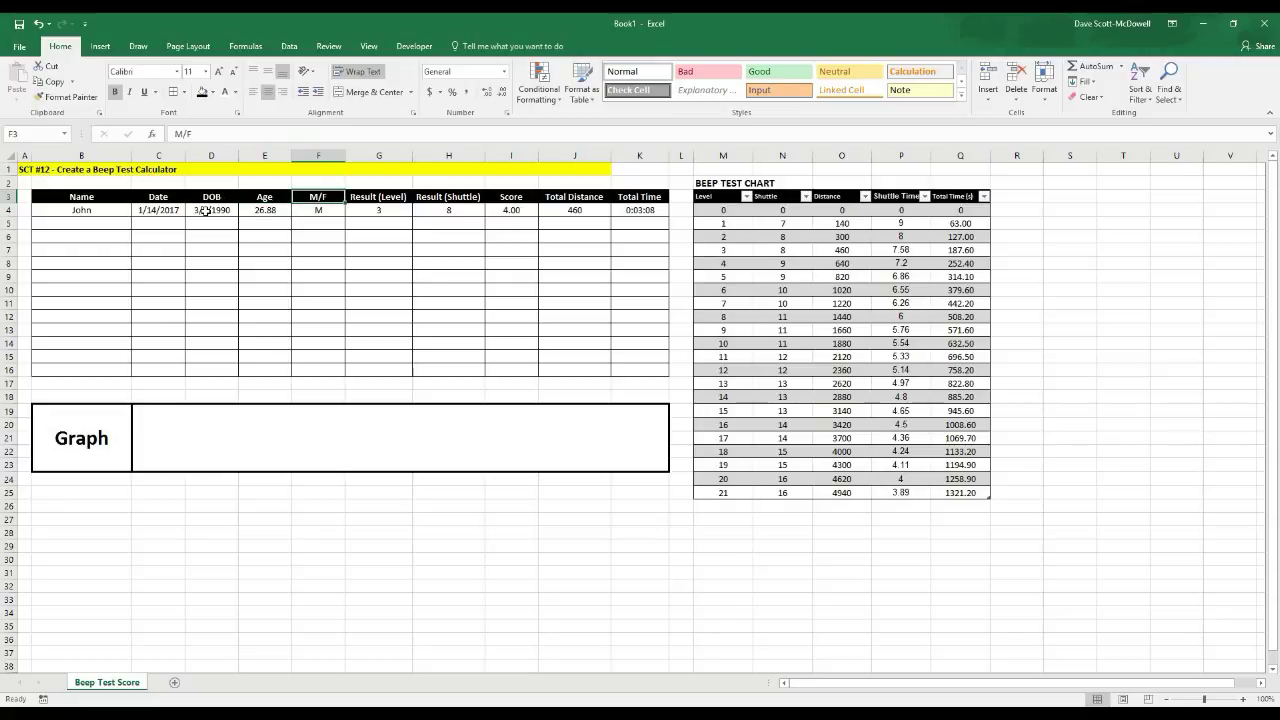
key("Right")
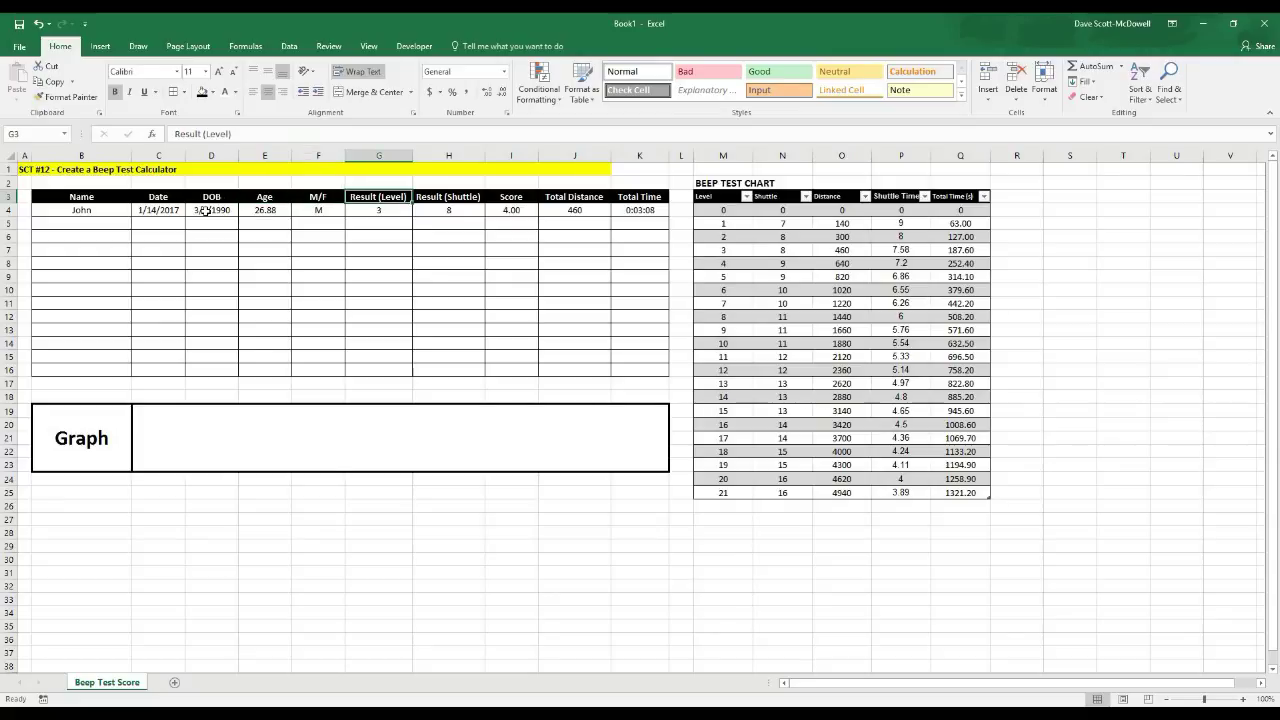
key("Right")
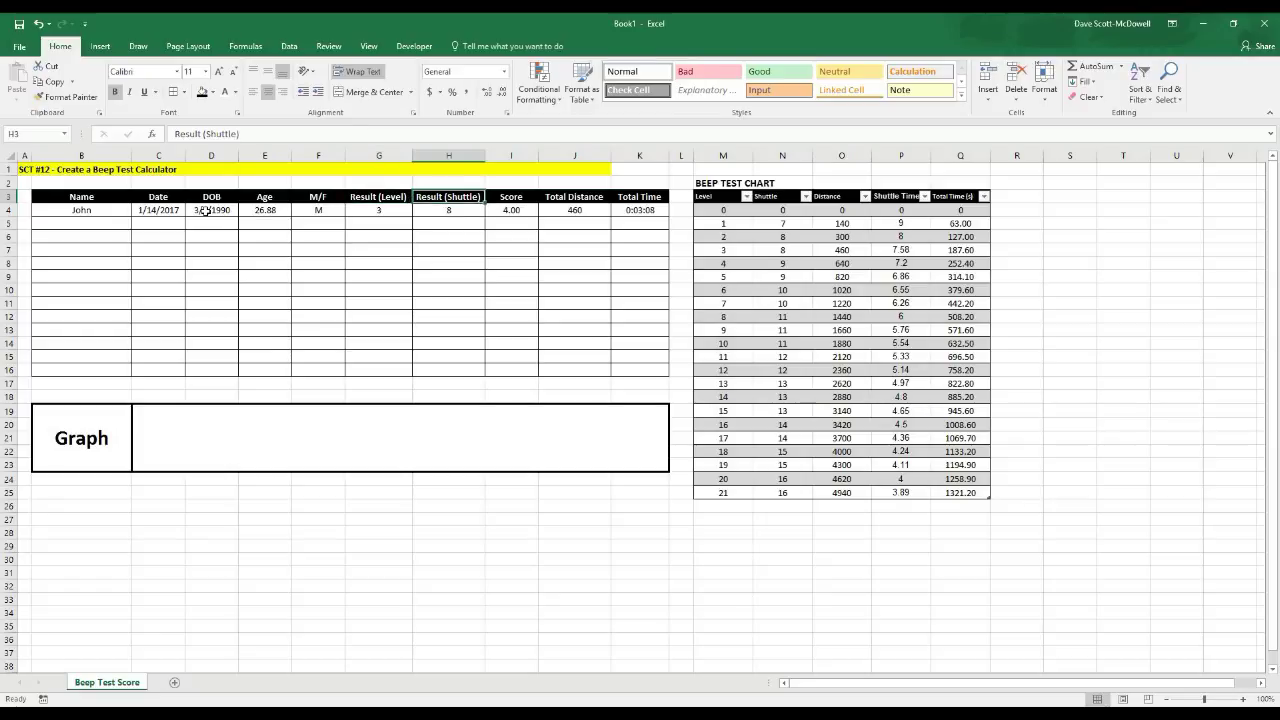
key("Right")
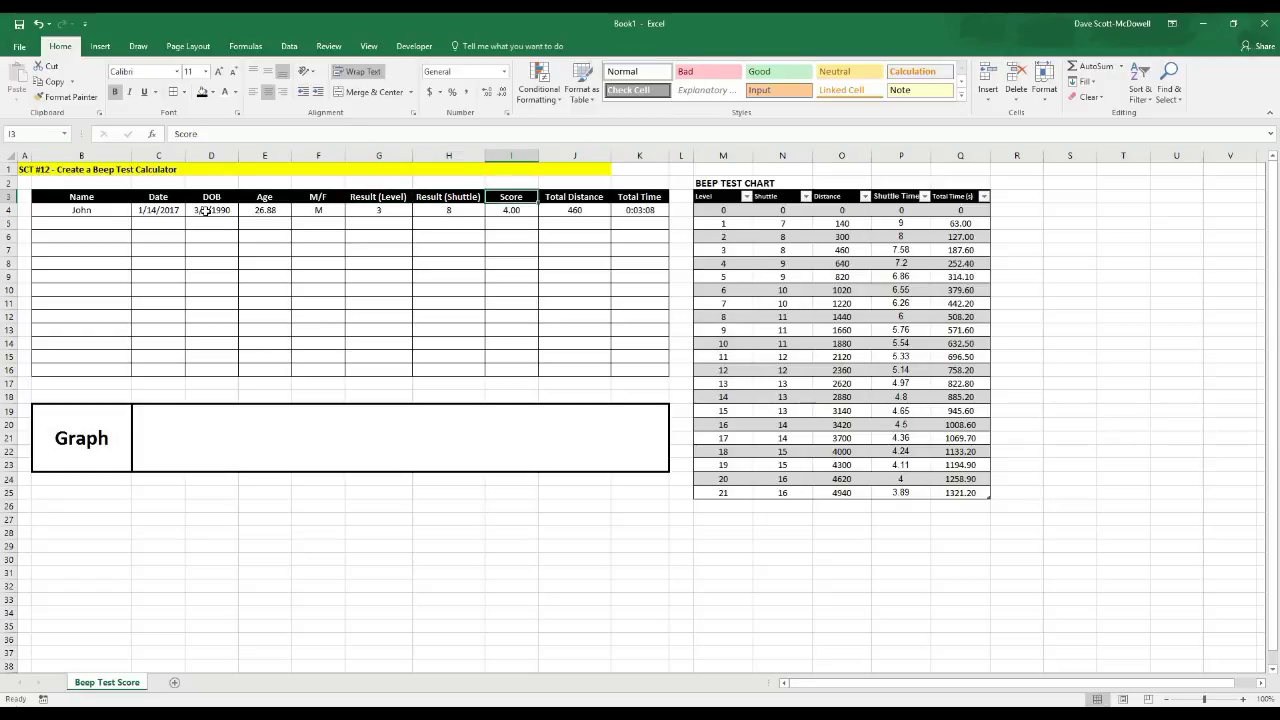
key("Right")
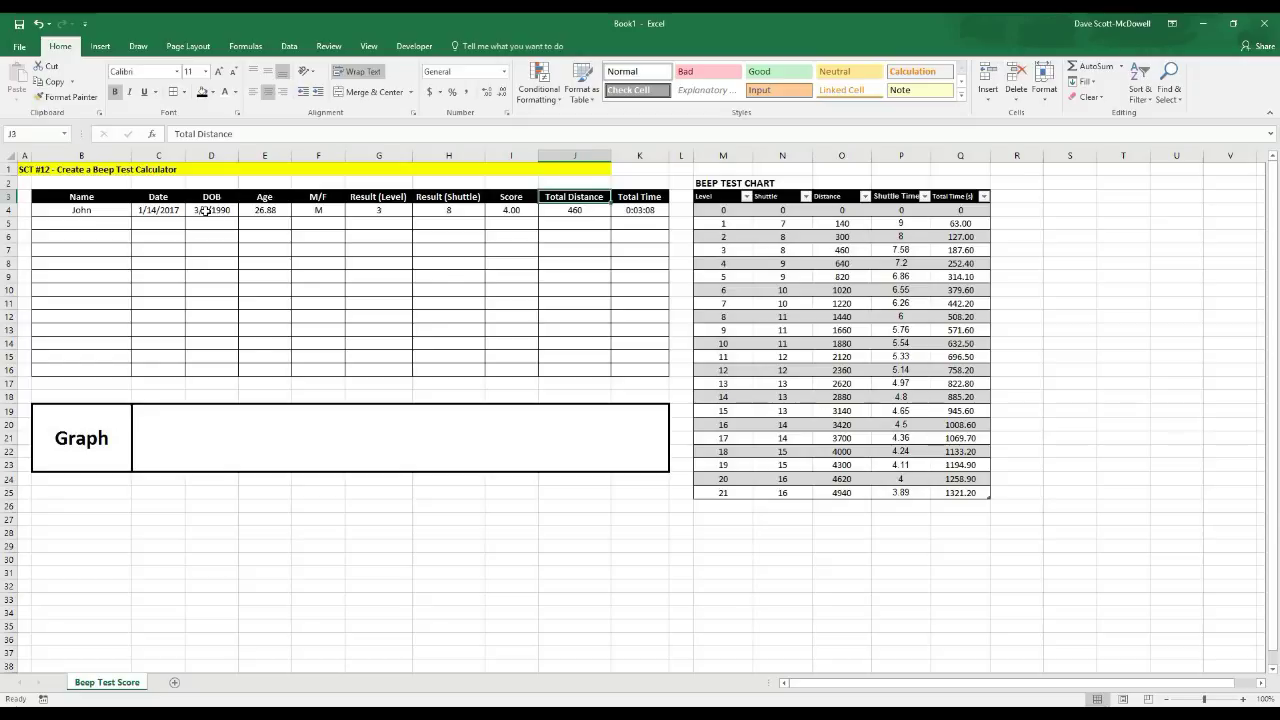
key("Right")
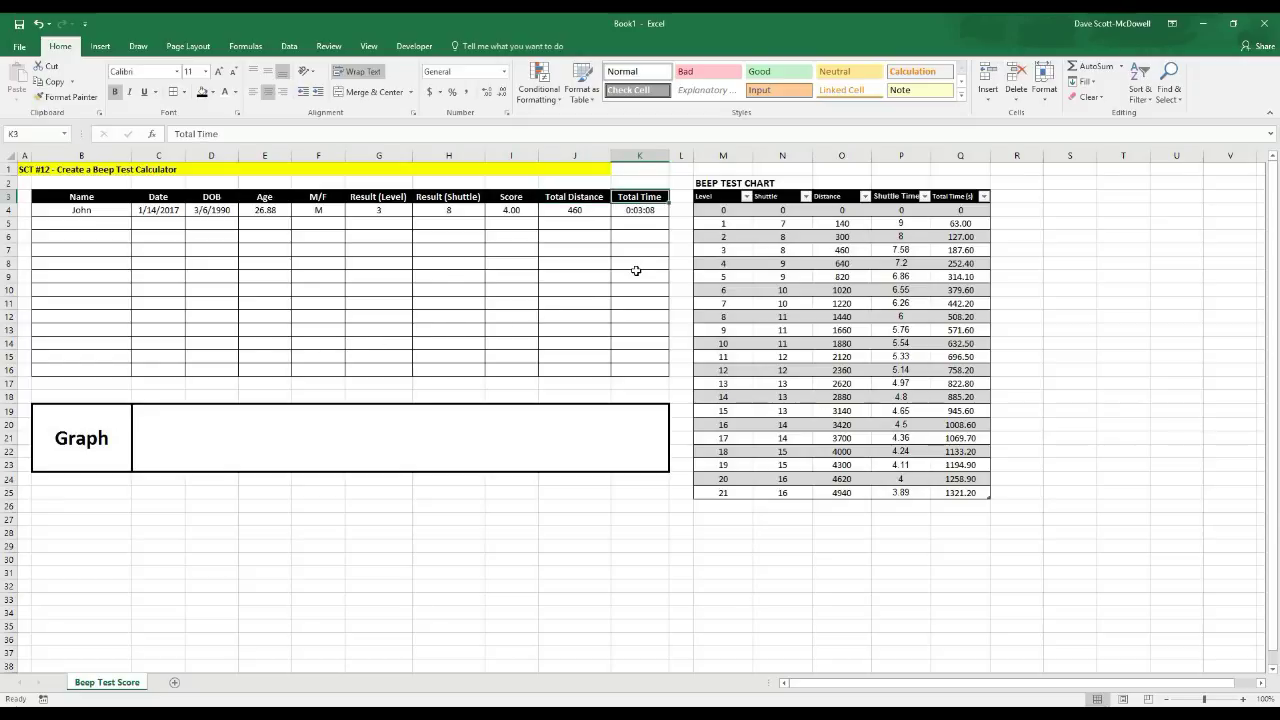
left_click(394, 353)
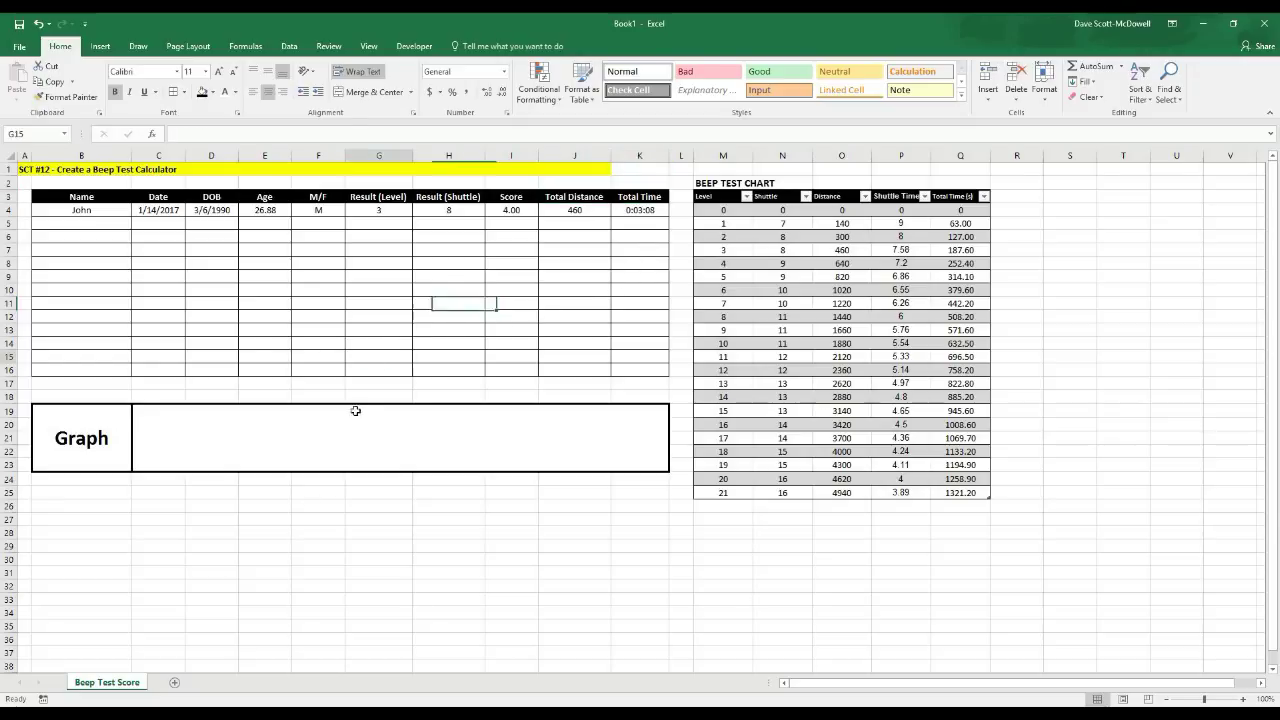
left_click(271, 575)
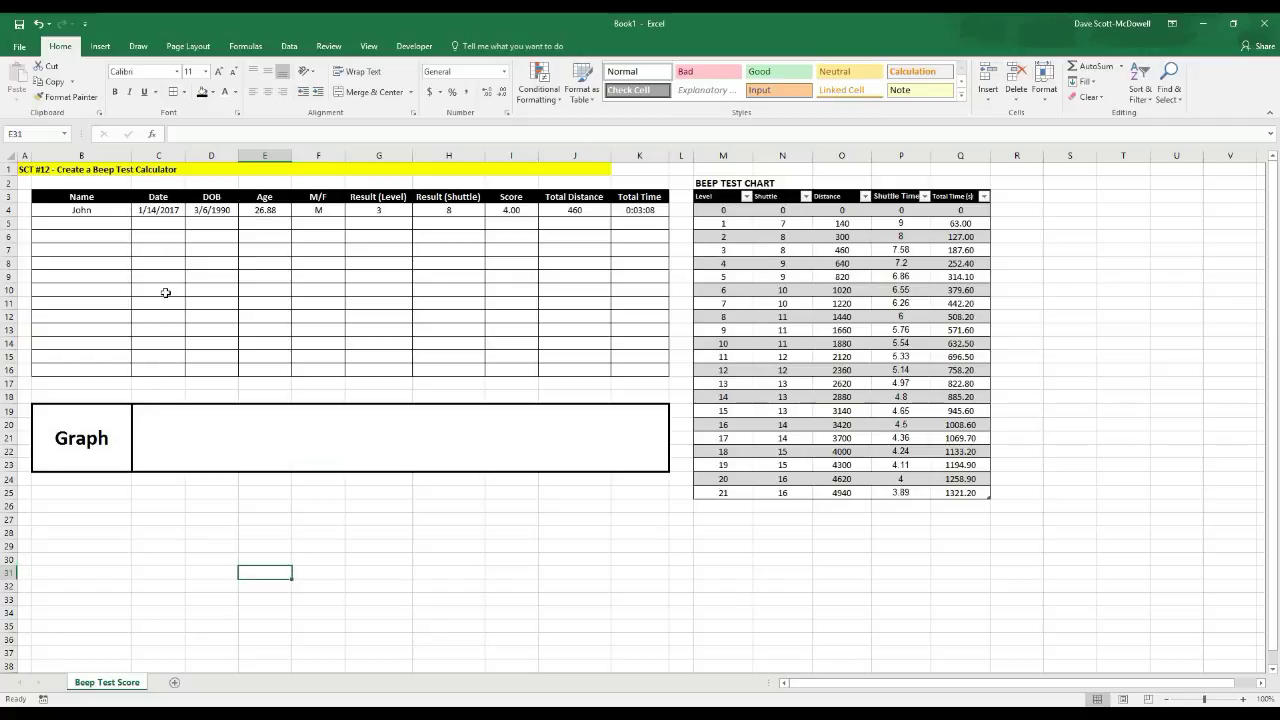
Enter the second athlete's name in B5, test date 3/14/2017 and birth date 2/6/1990.
left_click(63, 223)
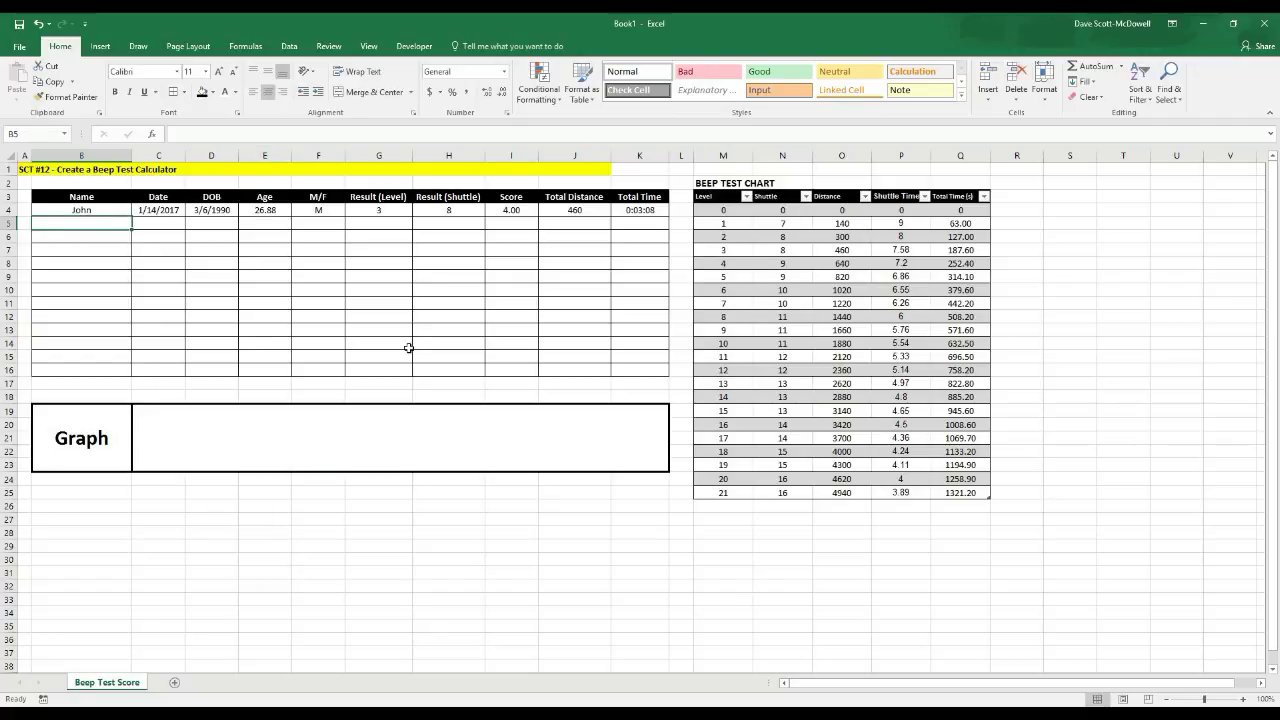
type("Steve")
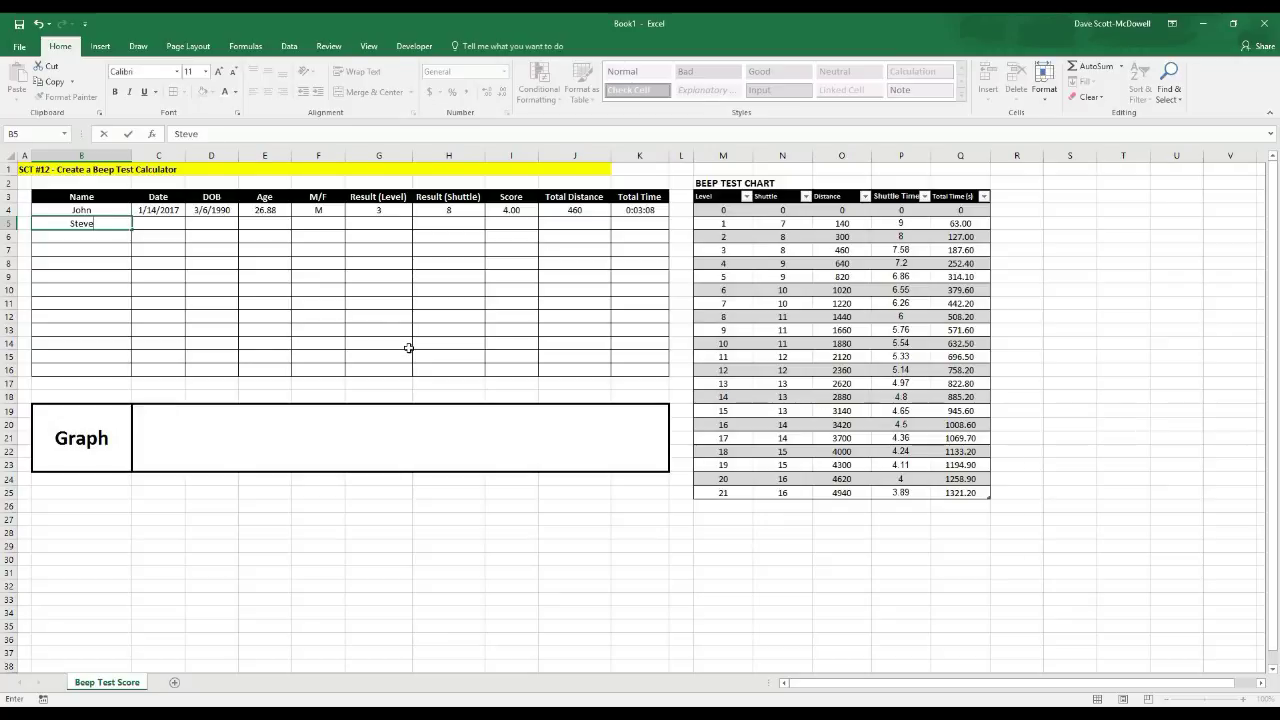
key("Tab")
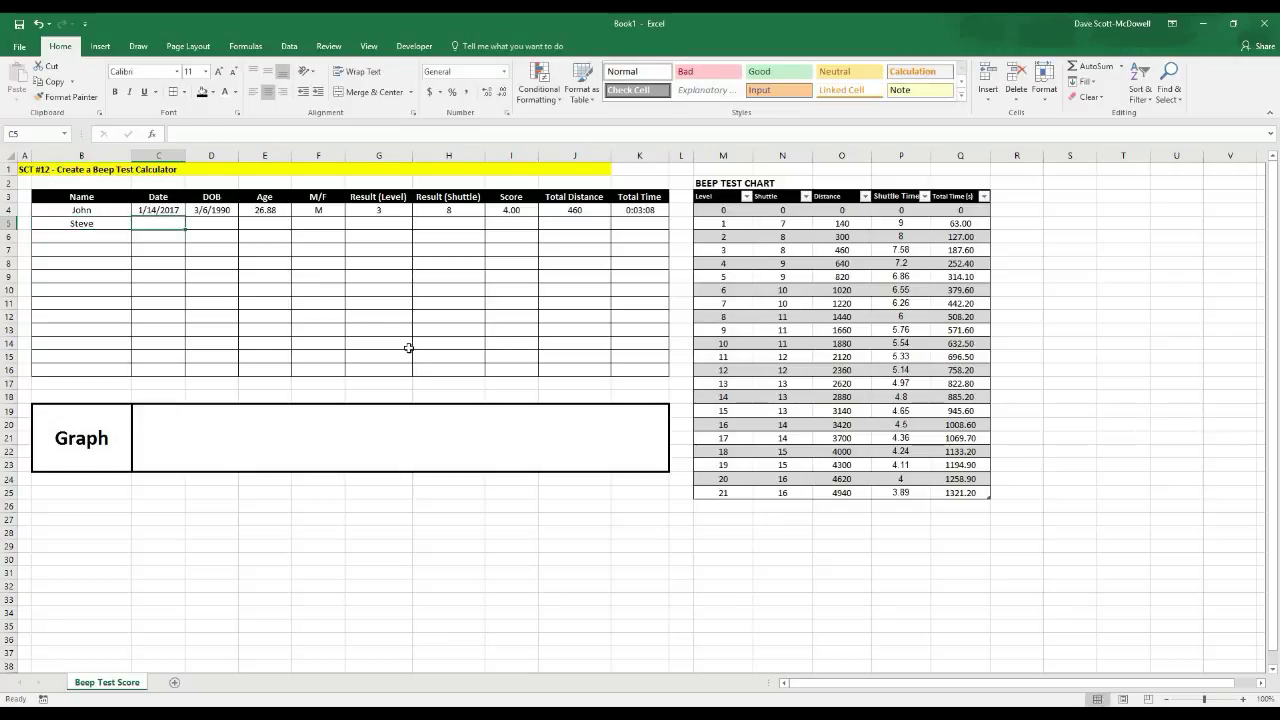
type("3/14/2016")
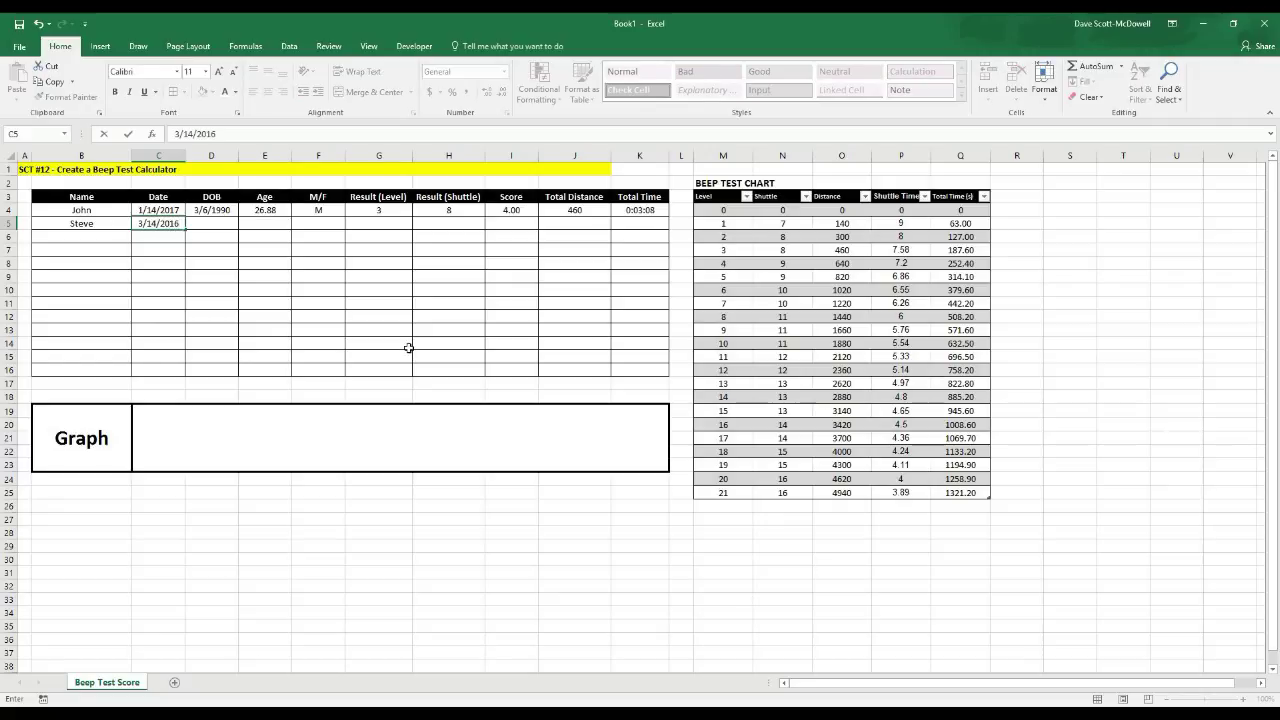
key("BackSpace")
type("7")
key("Tab")
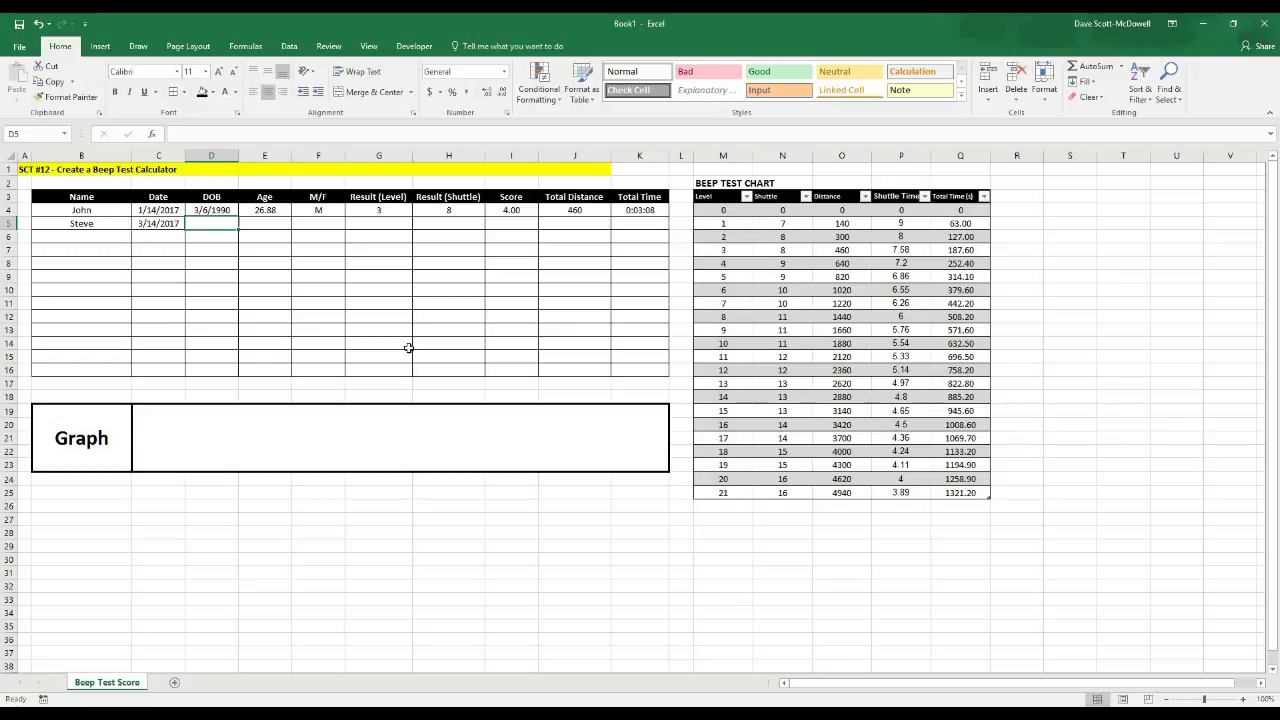
type("2/6/")
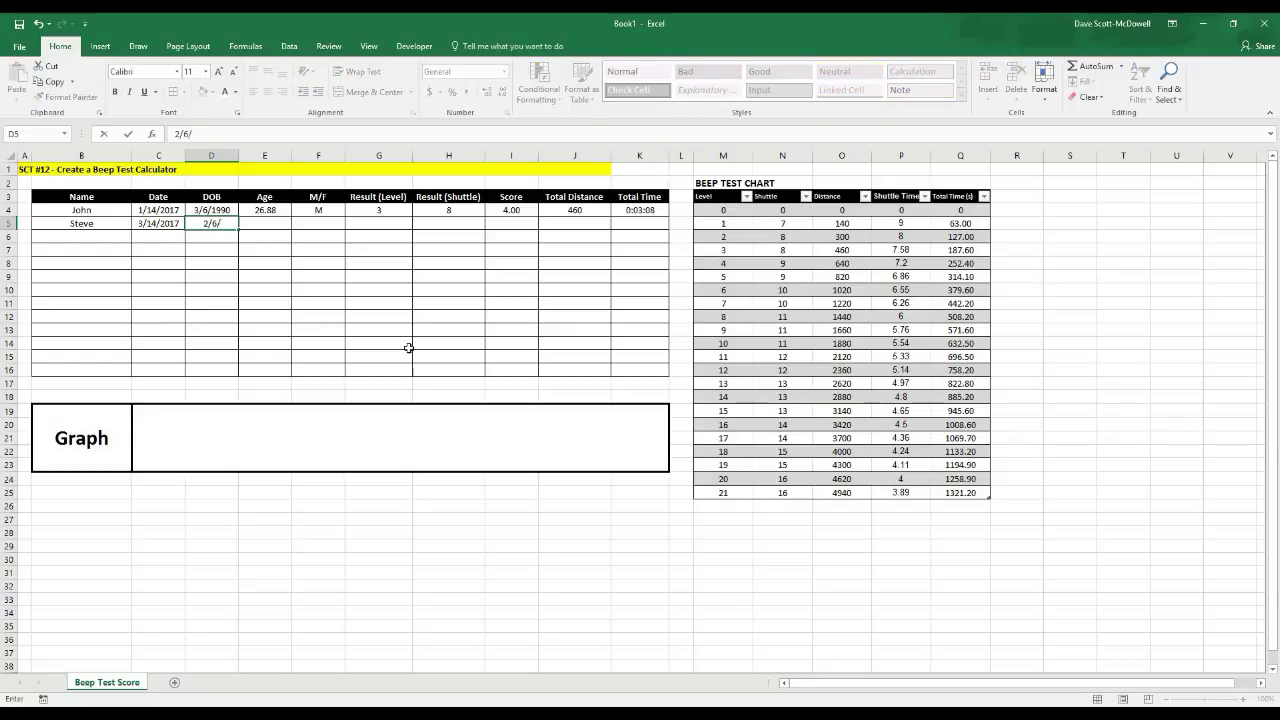
type("1990")
key("Tab")
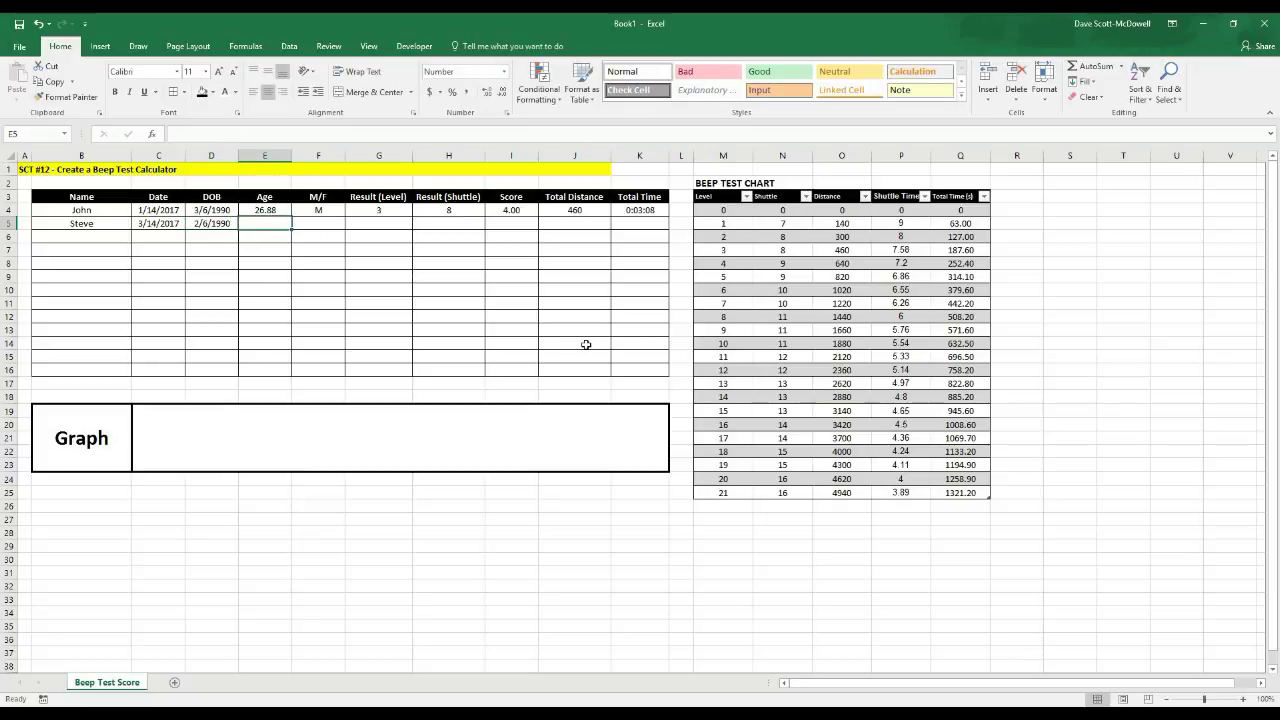
Enter =(C5-D5)/365 in E5 so the second athlete's age shows 27.12.
type("=")
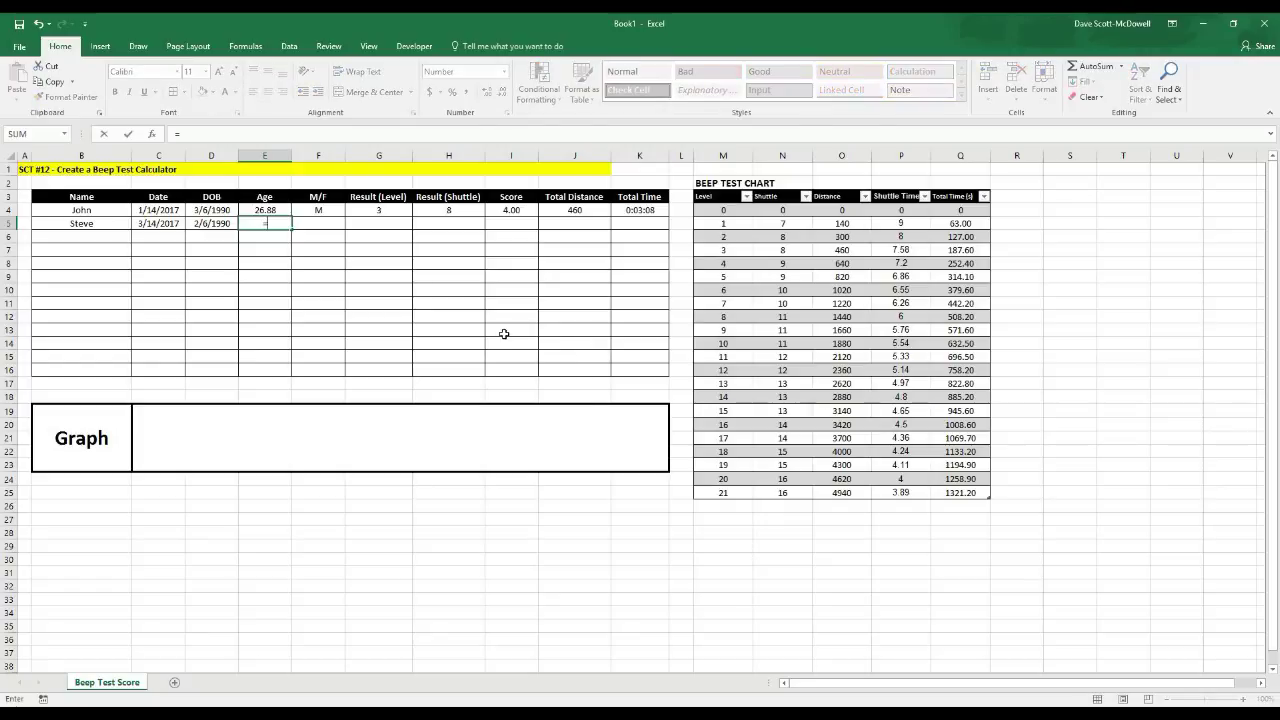
left_click(160, 224)
type("-")
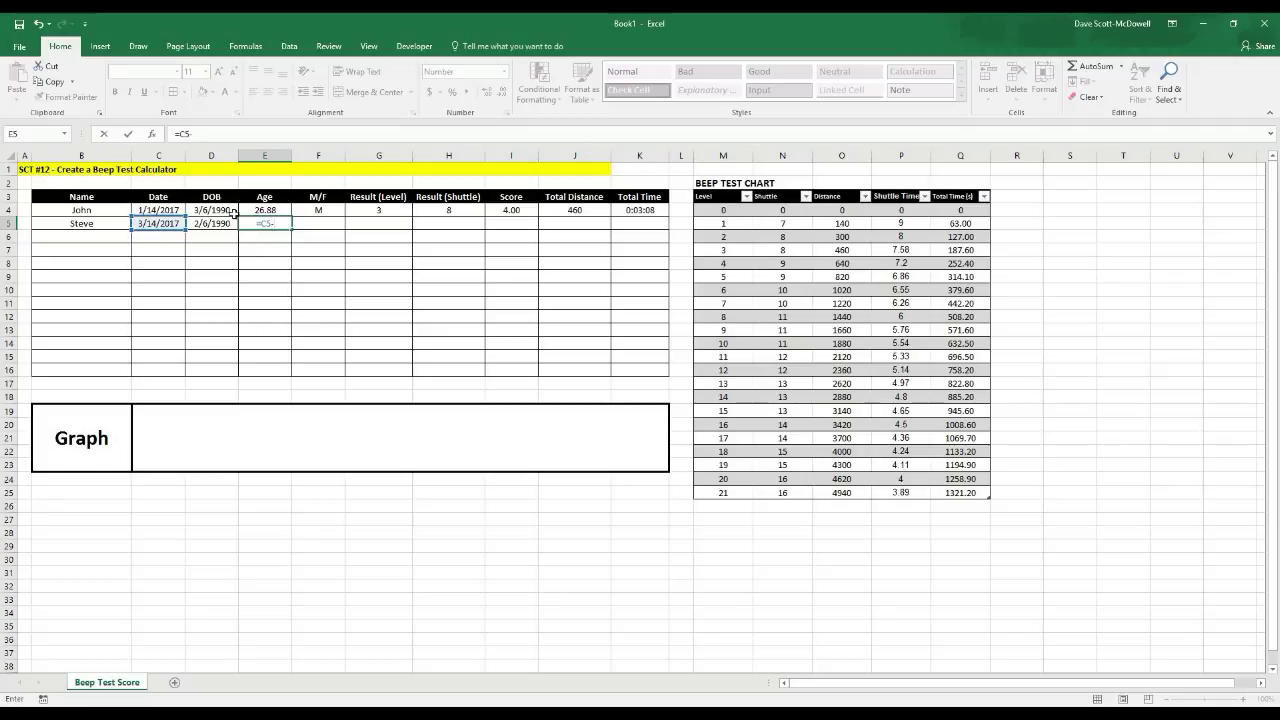
left_click(218, 222)
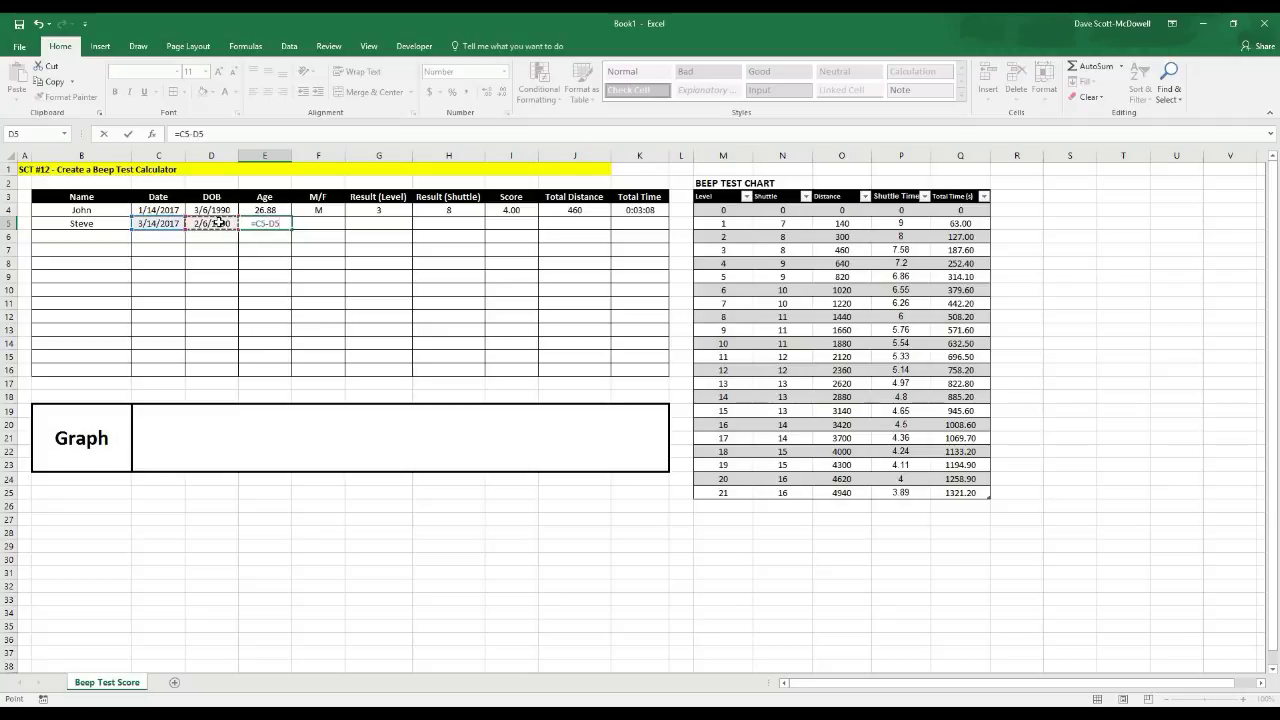
left_click(179, 134)
type("(C5-D5")
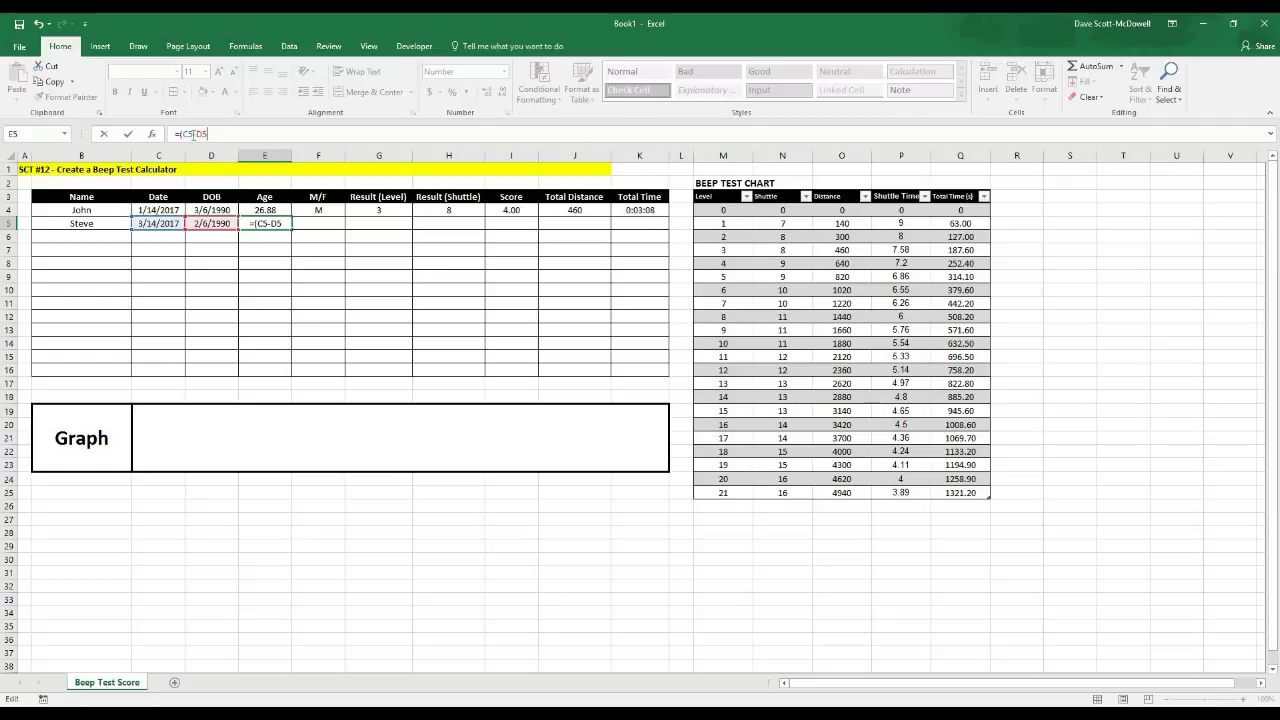
type(")/365")
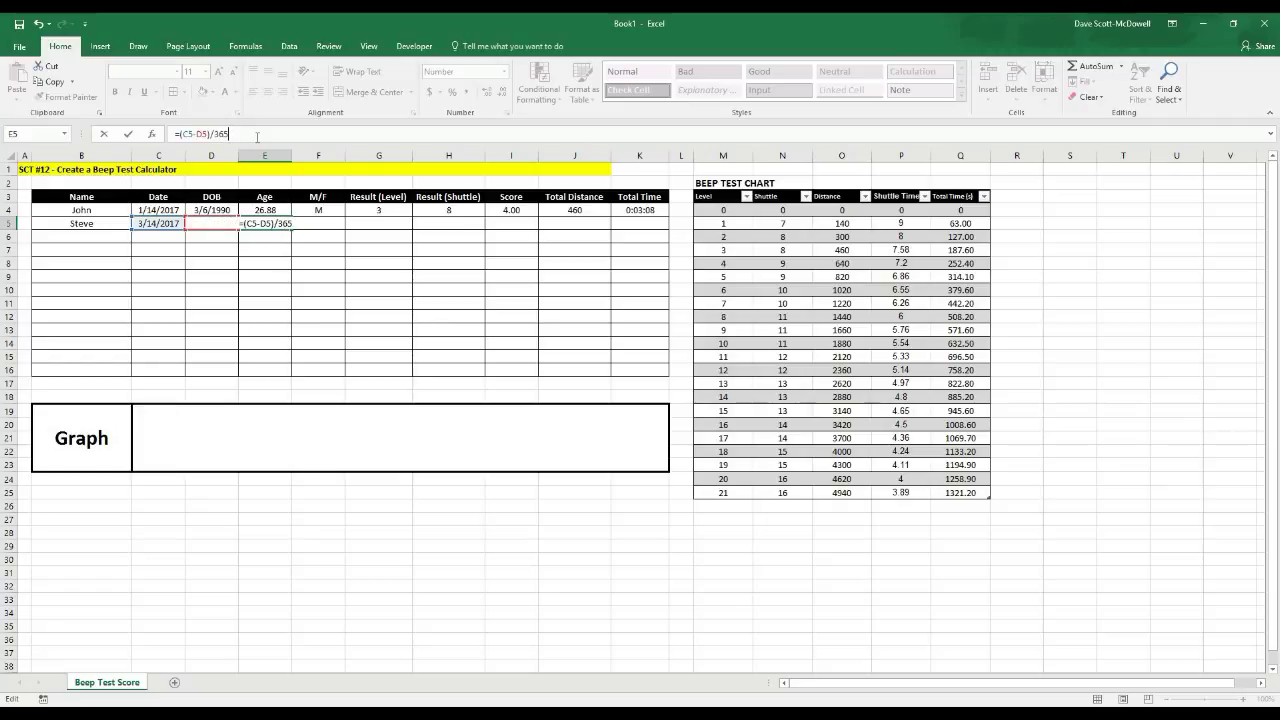
key("Return")
left_click(230, 315)
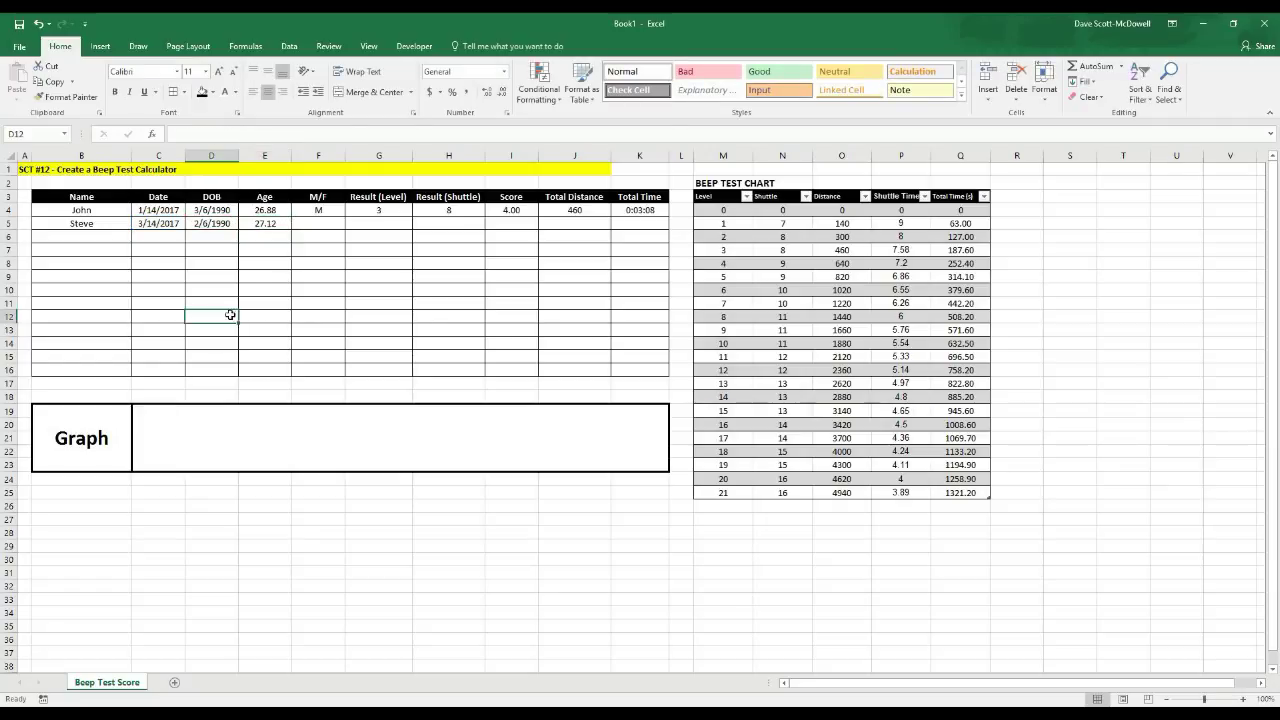
Enter M, level 4 and shuttle 7 in F5, G5 and H5 for the second athlete.
left_click(268, 224)
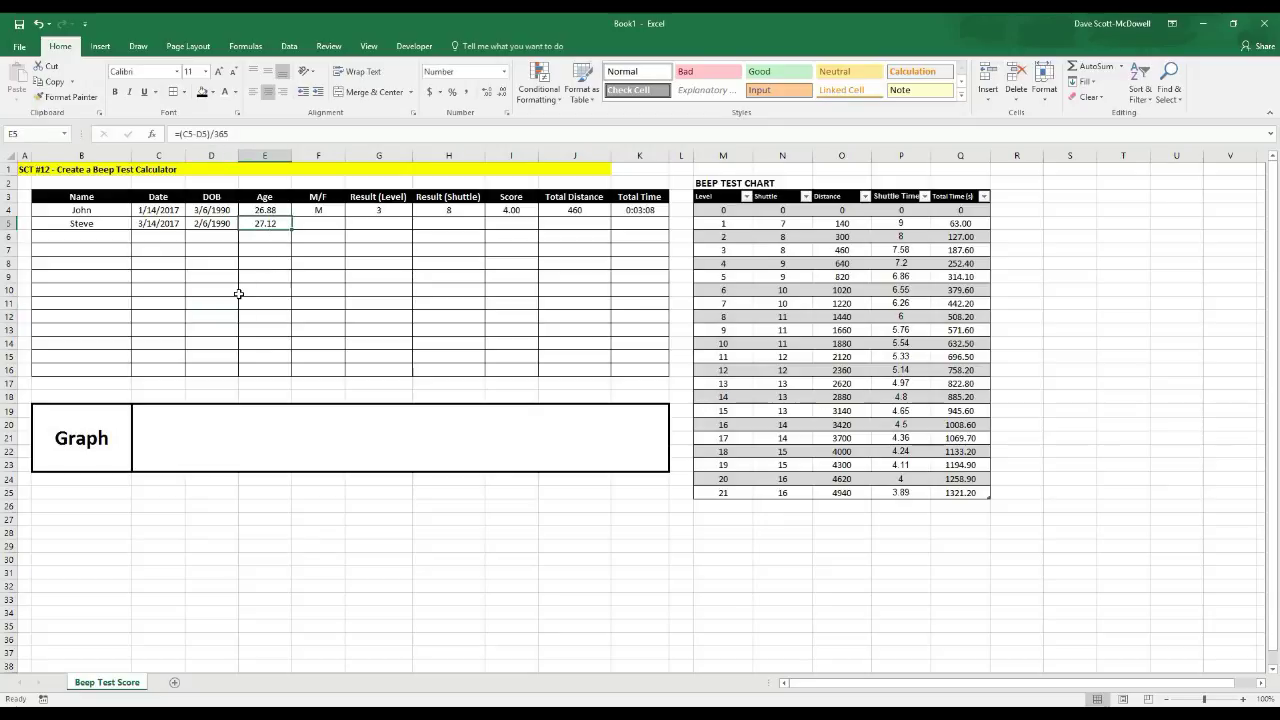
left_click(193, 277)
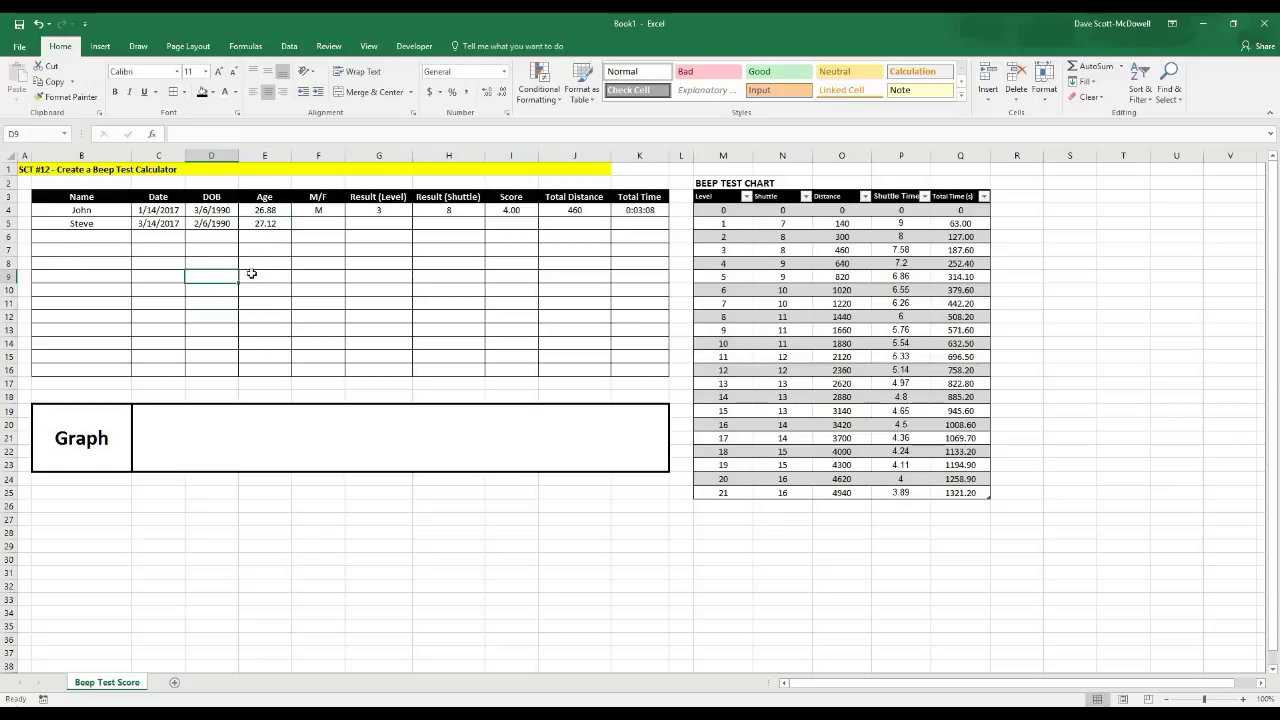
left_click(110, 300)
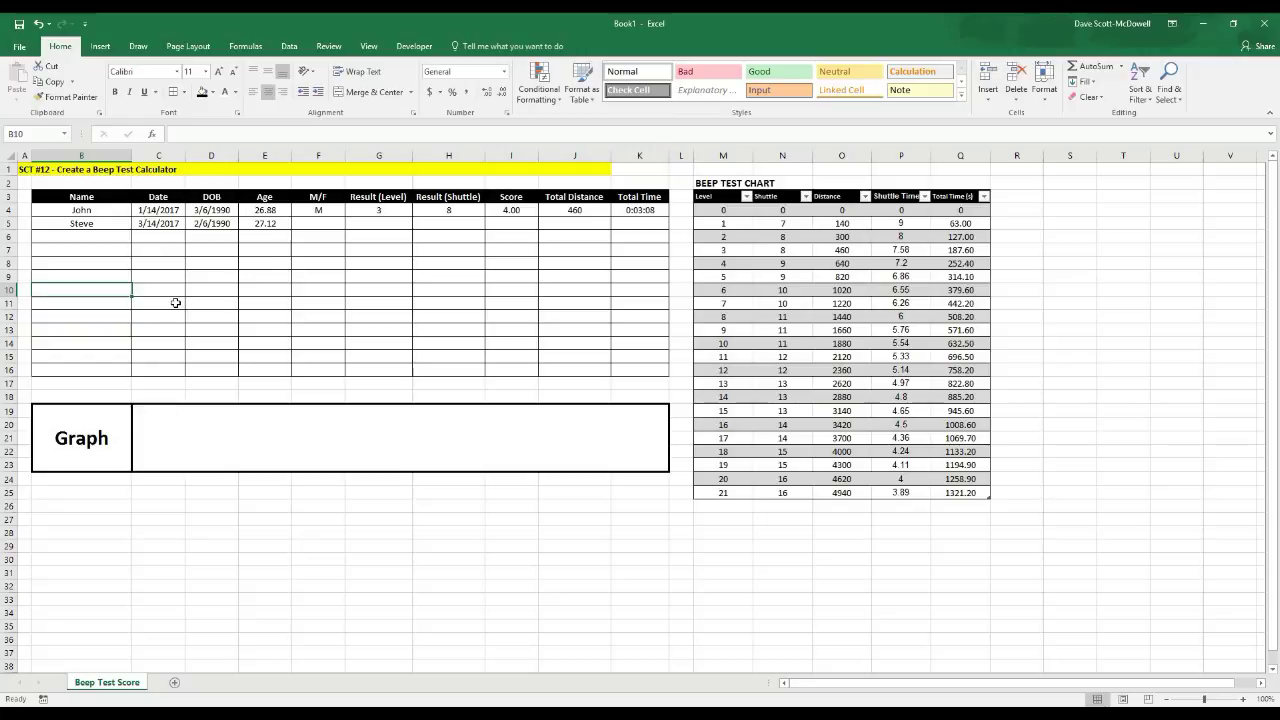
left_click(312, 224)
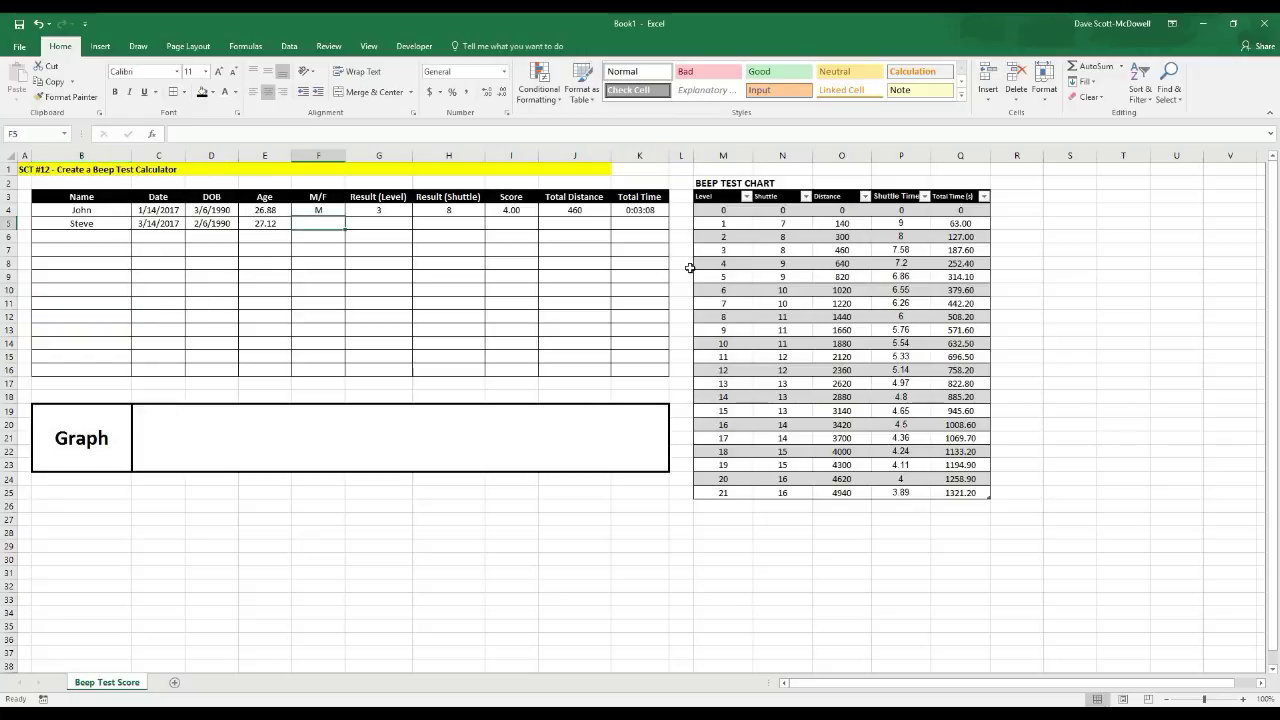
type("M")
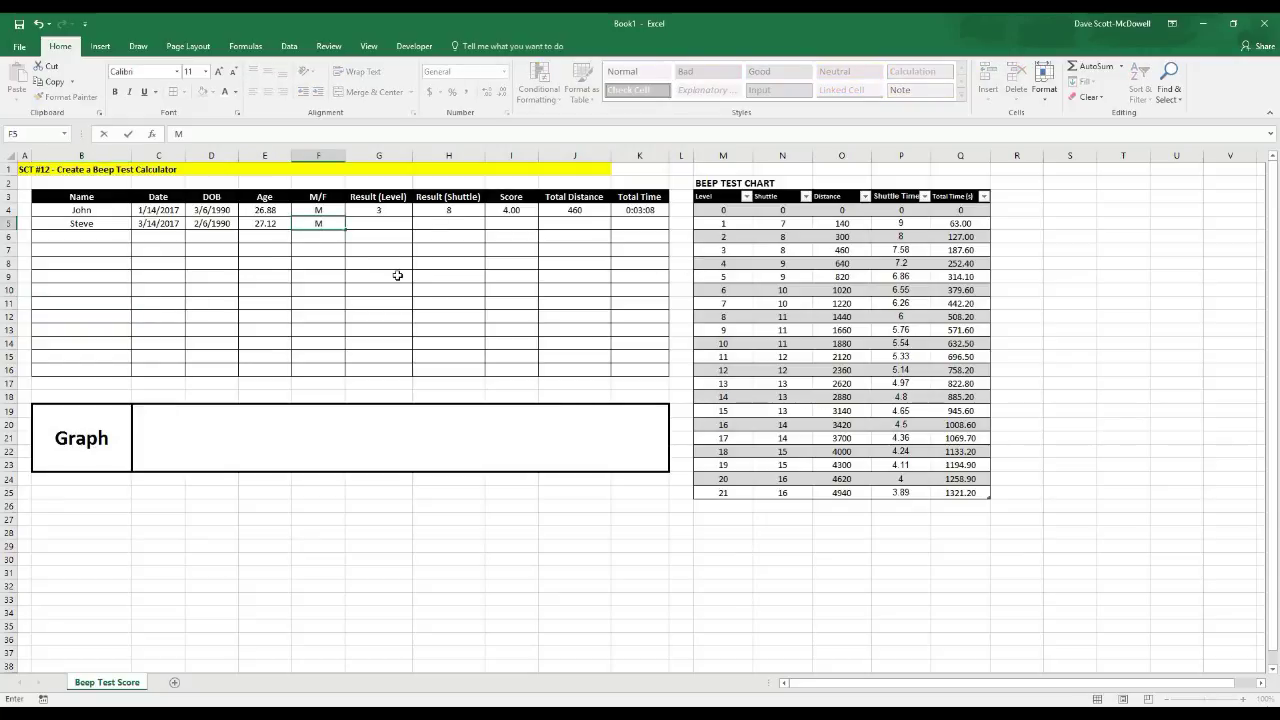
left_click(388, 225)
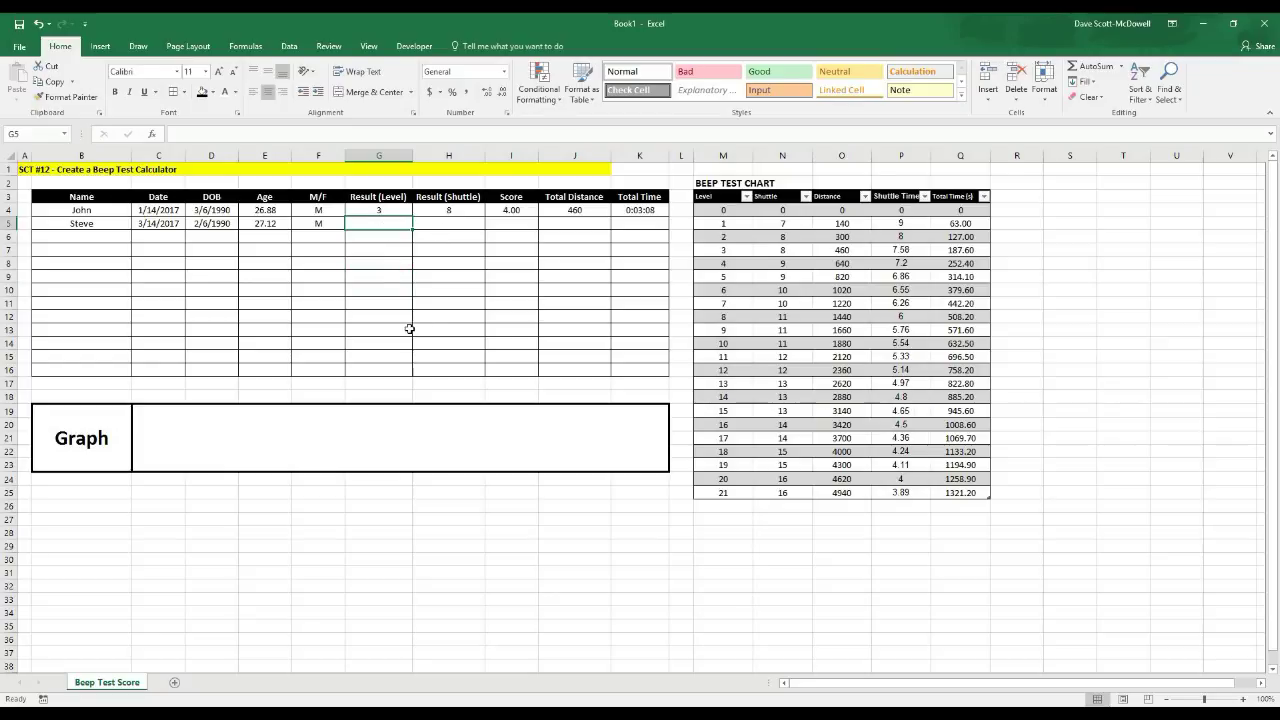
type("4")
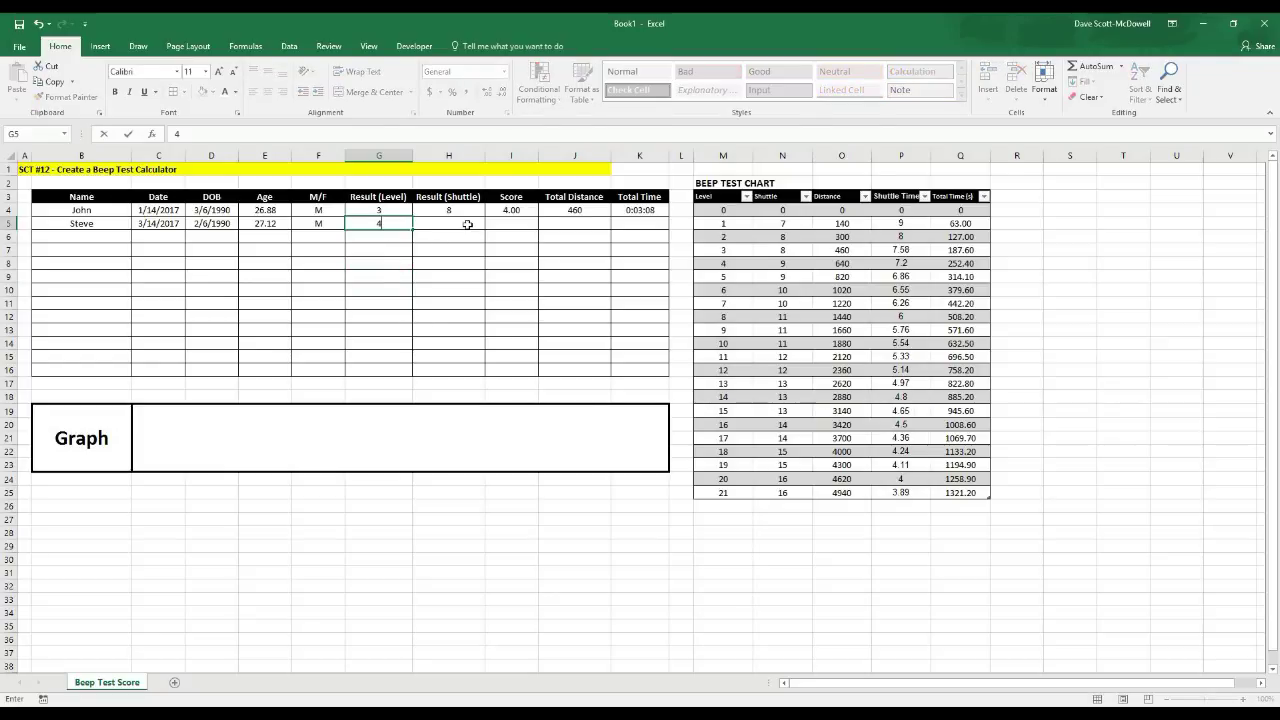
key("Tab")
type("7")
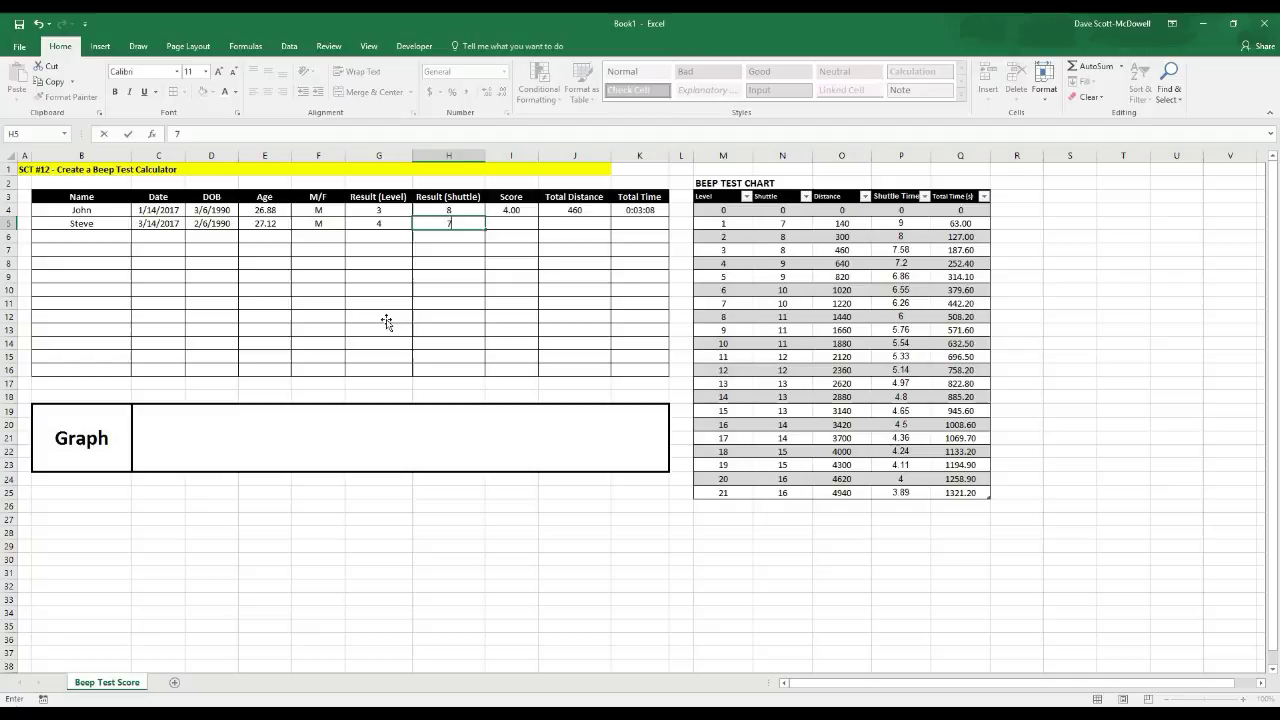
left_click(386, 320)
left_click(275, 356)
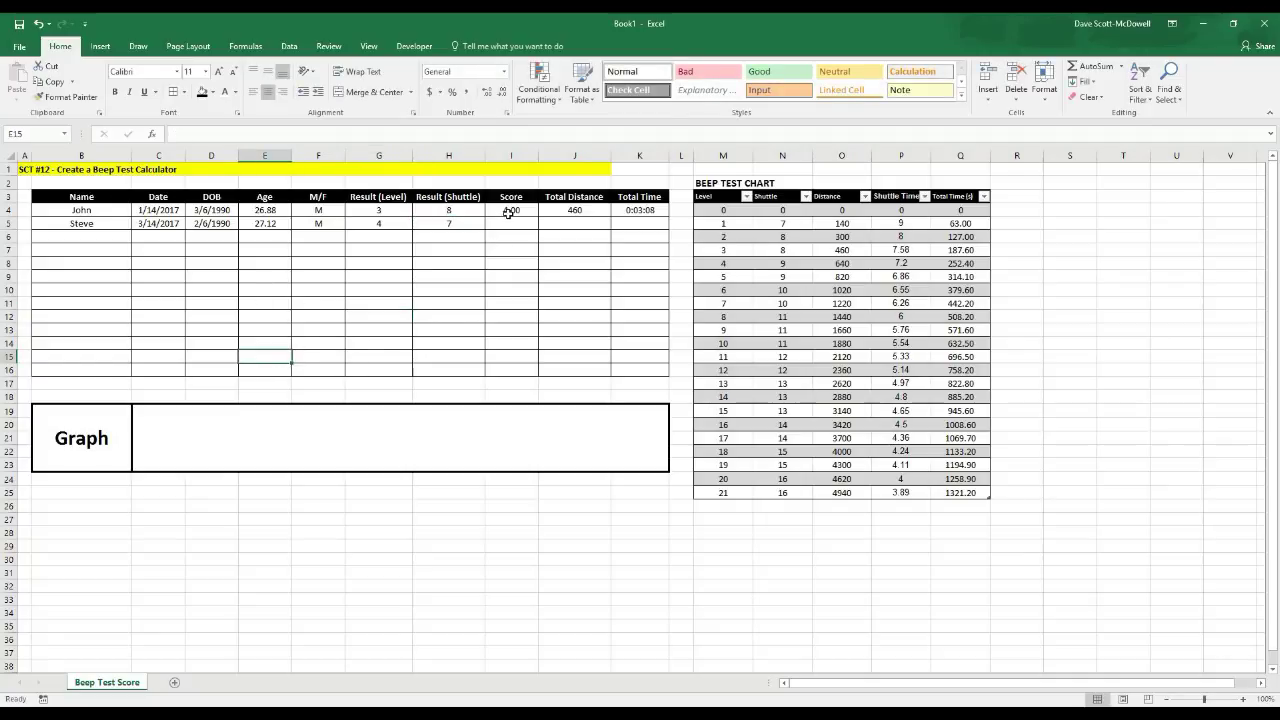
left_click(420, 289)
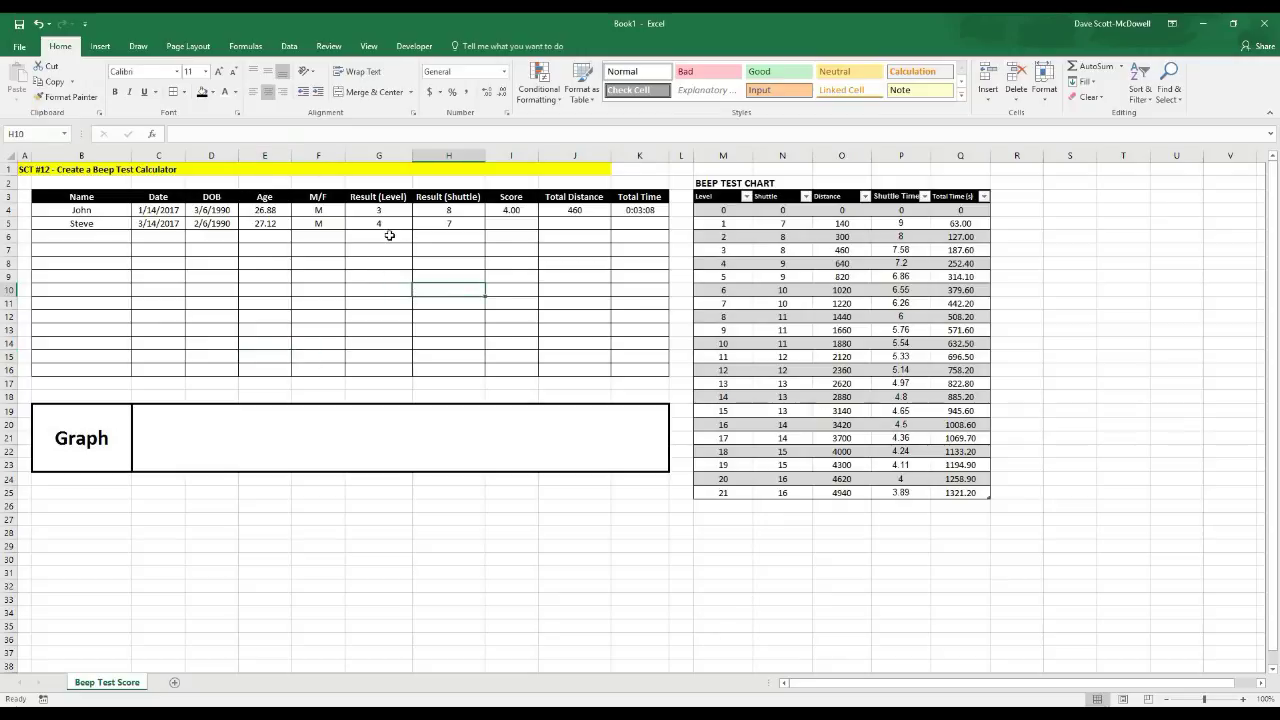
left_click(390, 235)
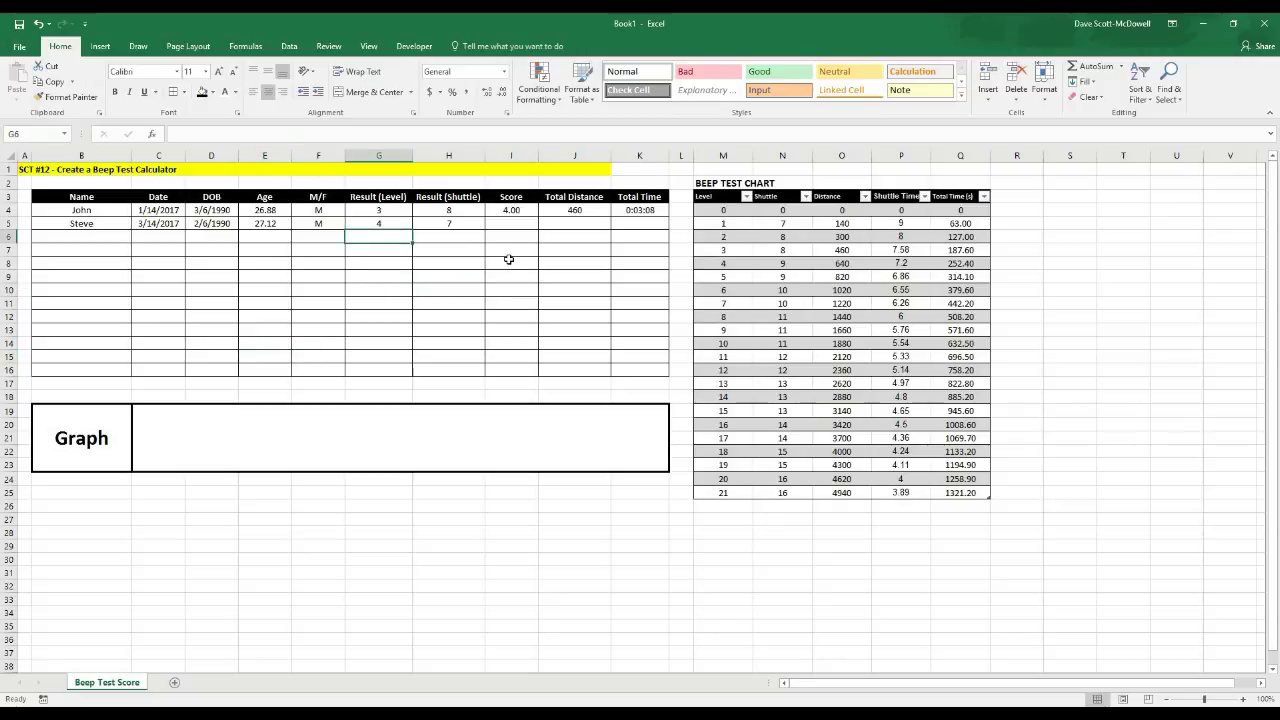
type("4.")
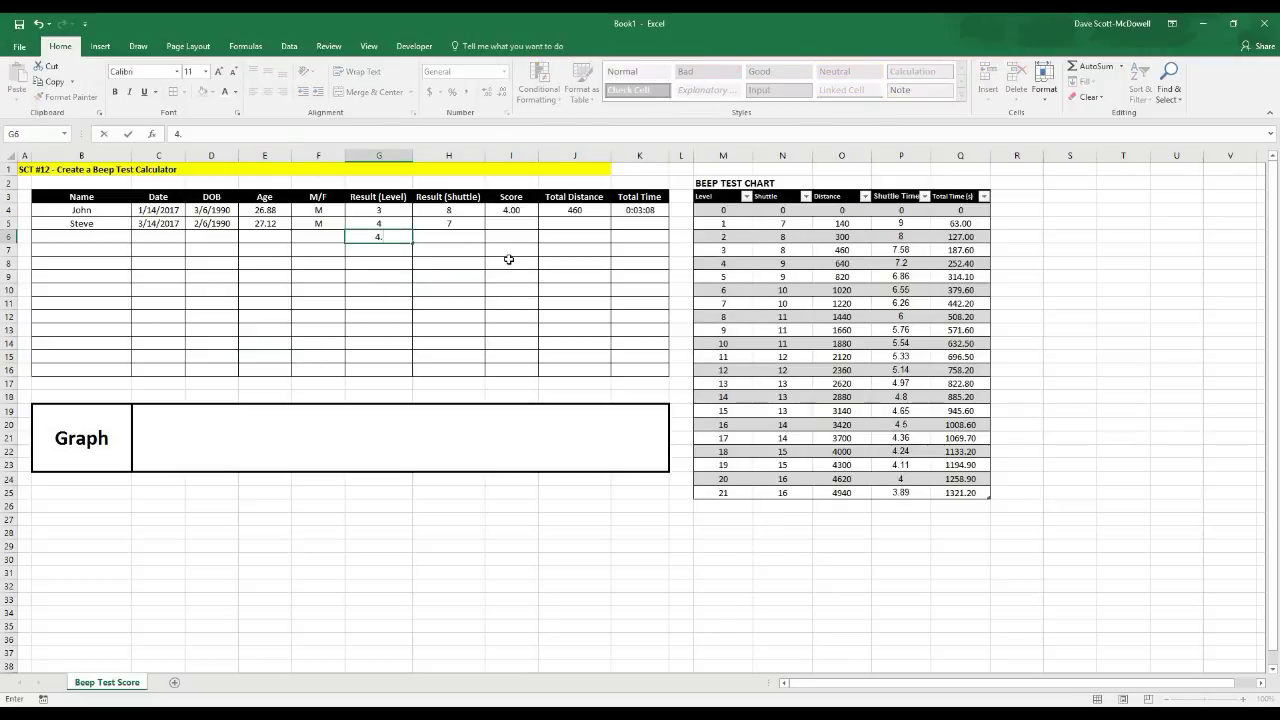
type("07")
key("Return")
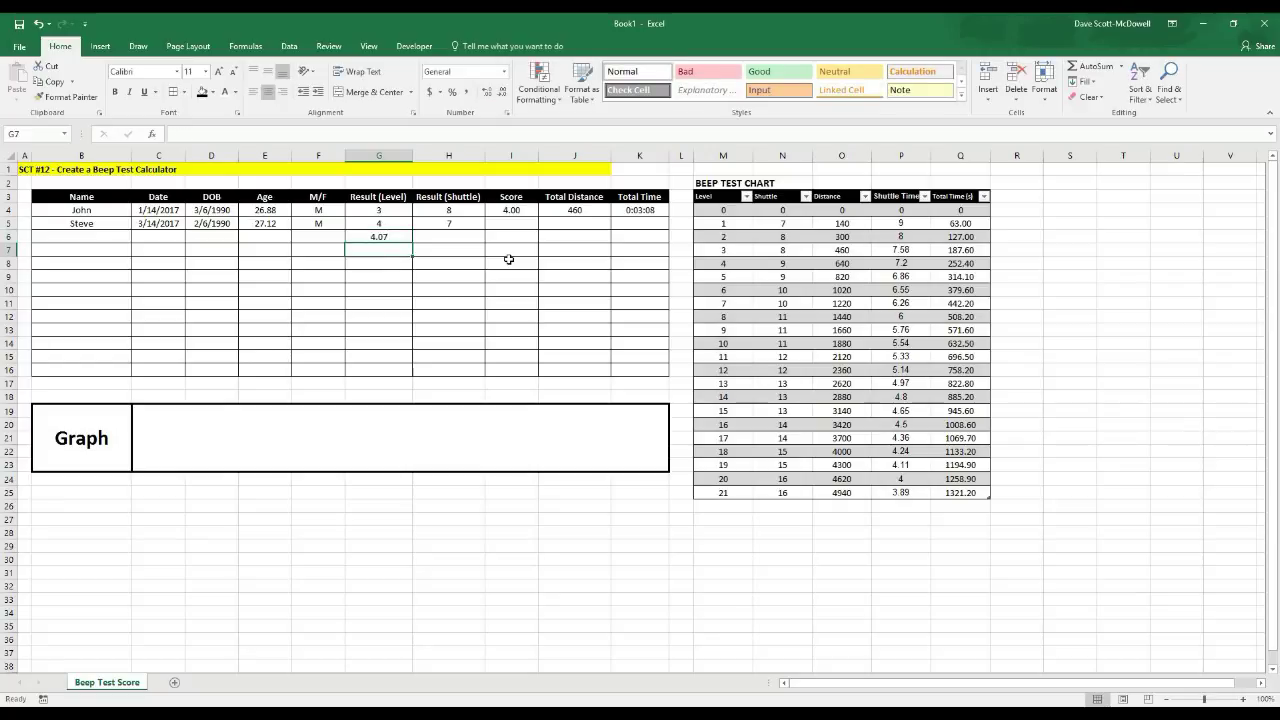
type("6.1")
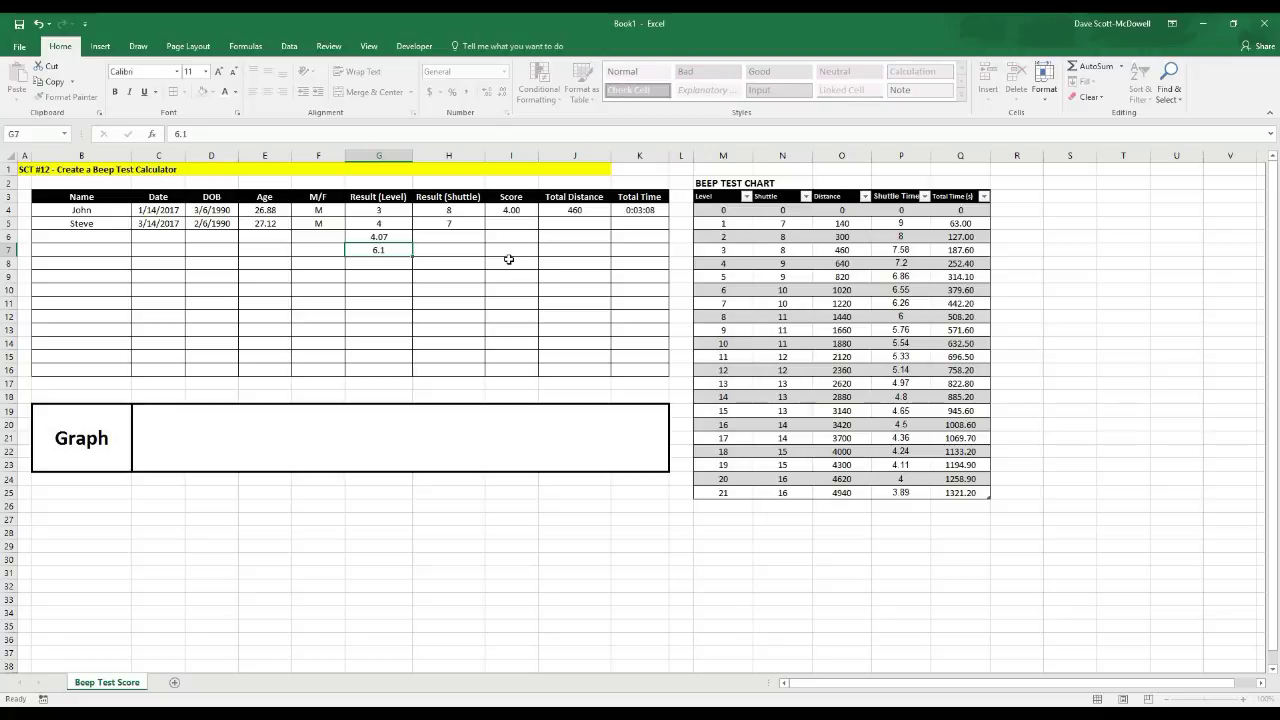
key("Return")
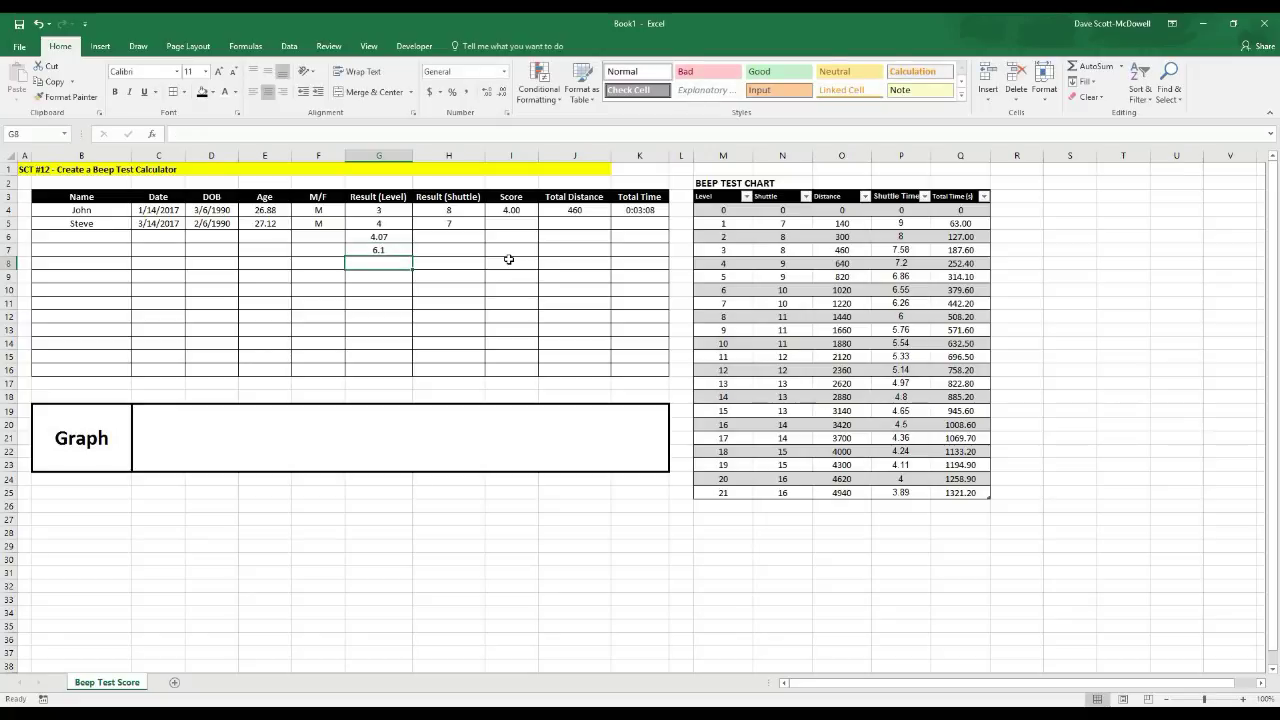
left_click(385, 250)
left_click_drag(389, 237, 396, 251)
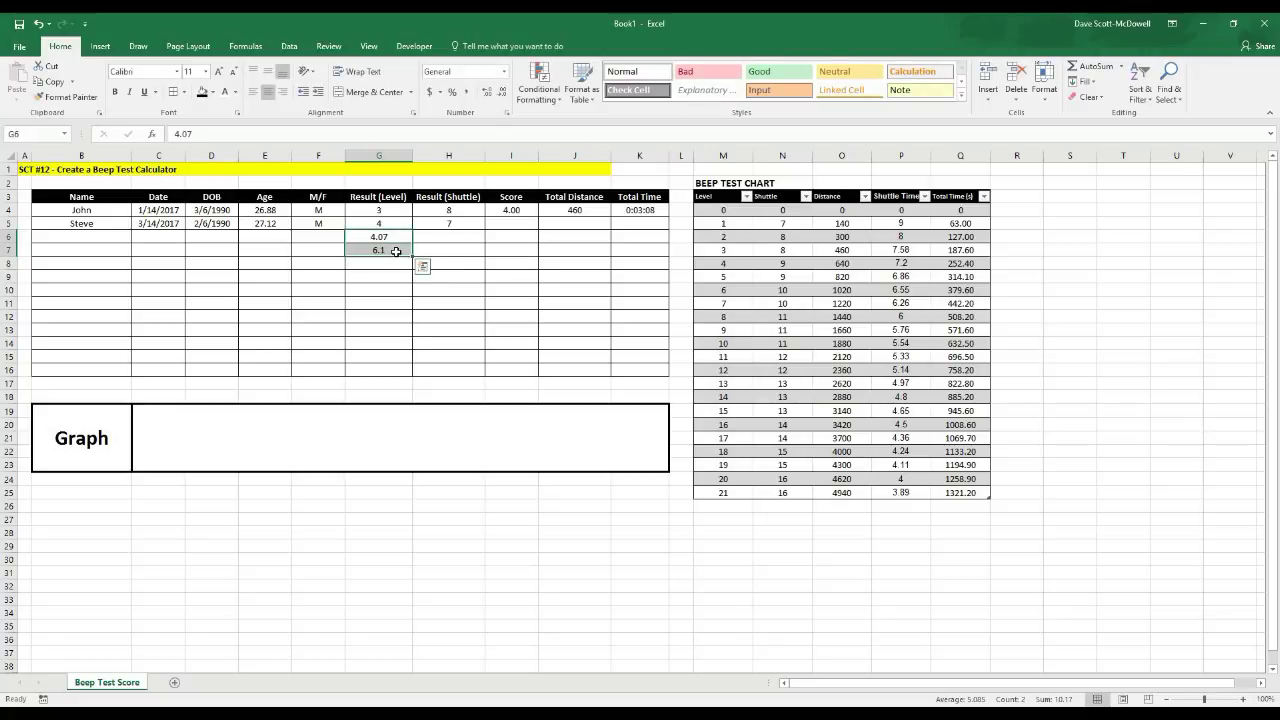
left_click(392, 251)
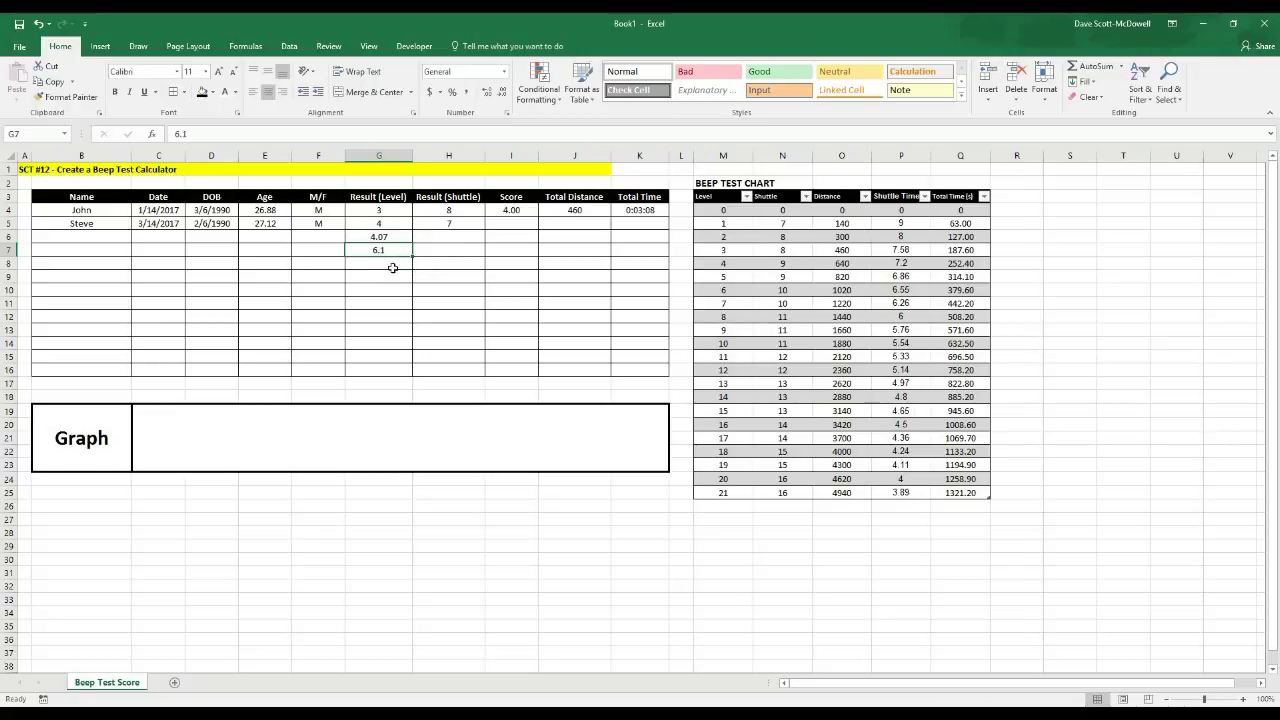
left_click(523, 222)
left_click(388, 237)
left_click(391, 251, "shift")
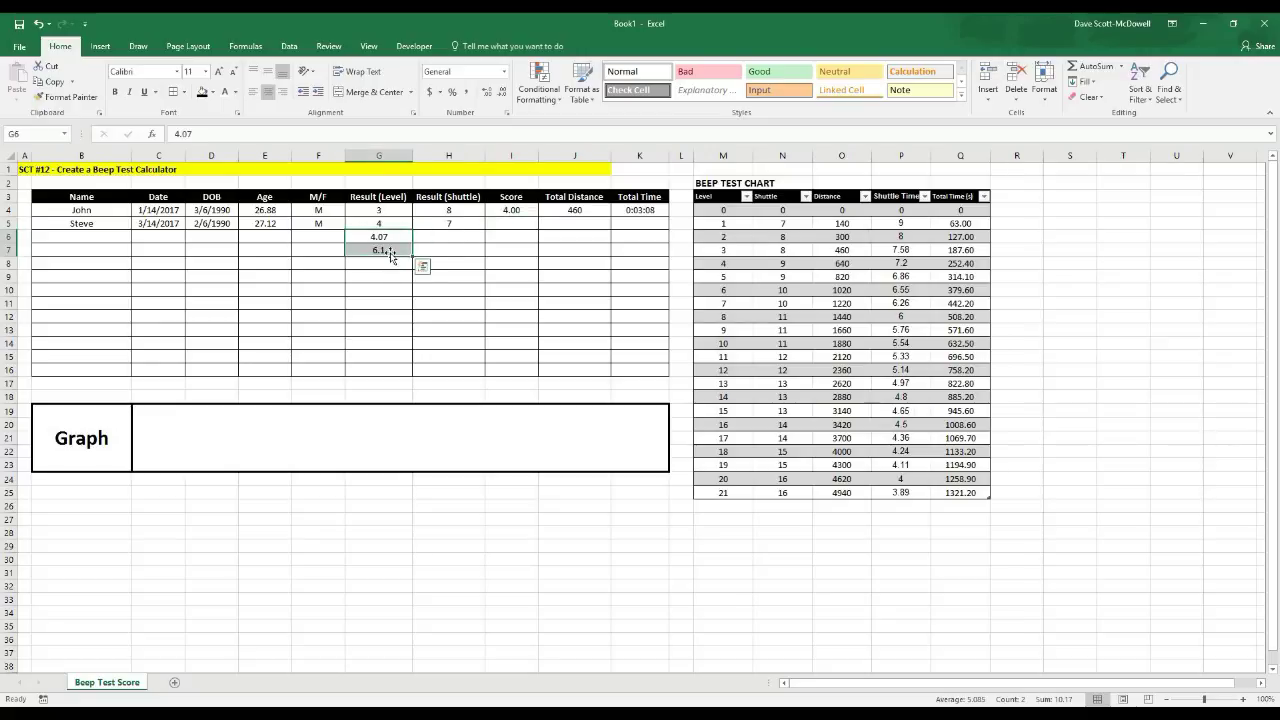
key("Delete")
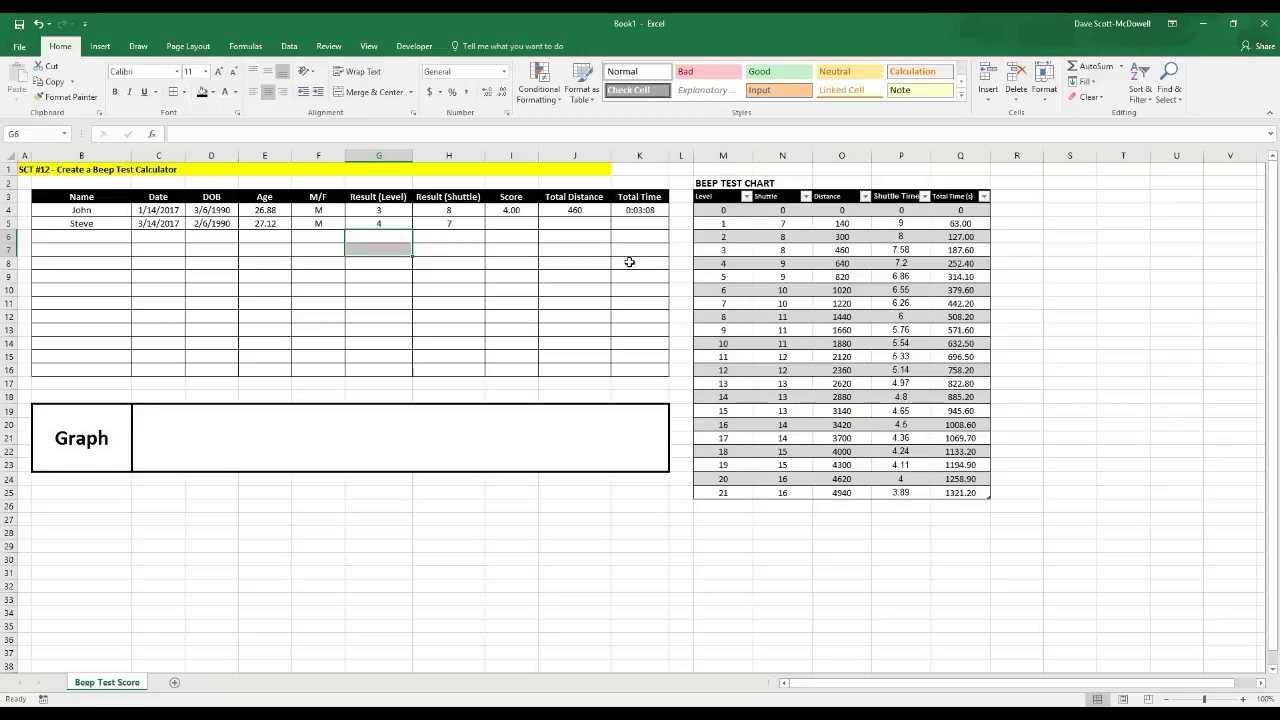
left_click(629, 262)
left_click(512, 211)
left_click(406, 304)
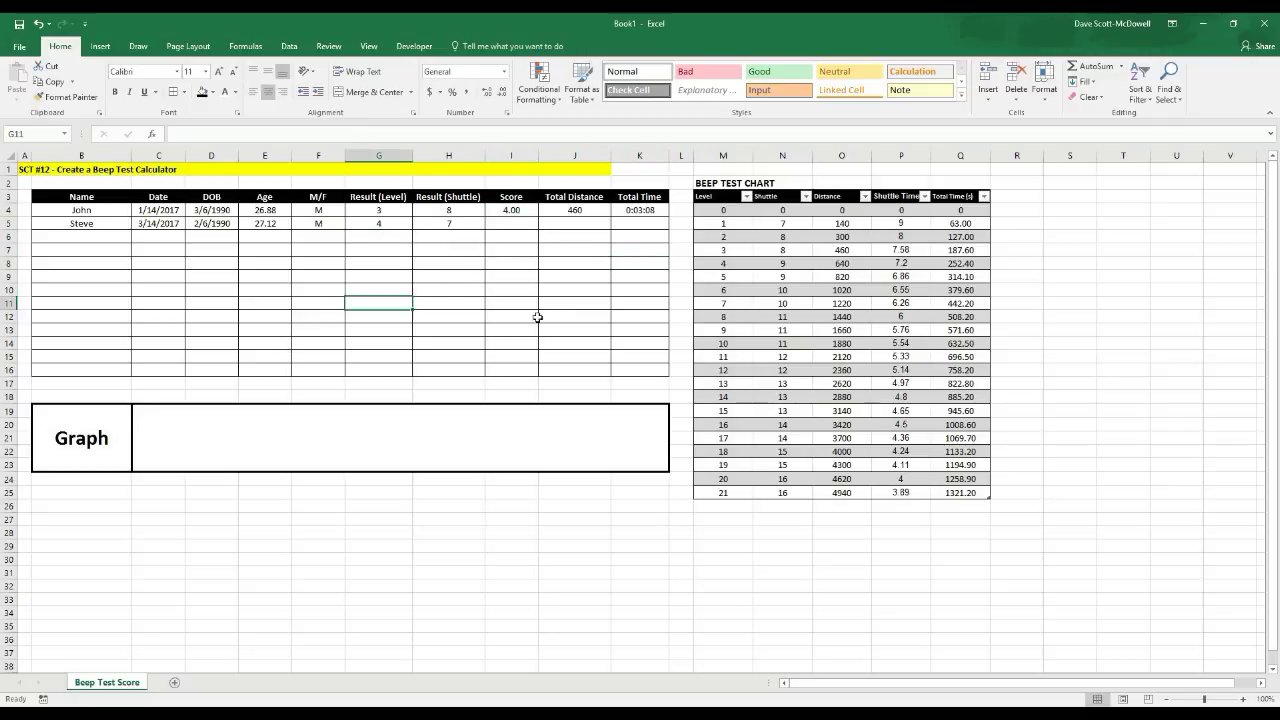
Type the note 'level + shuttle/total shuttles' in G18 below the athlete table.
left_click(378, 398)
type("level")
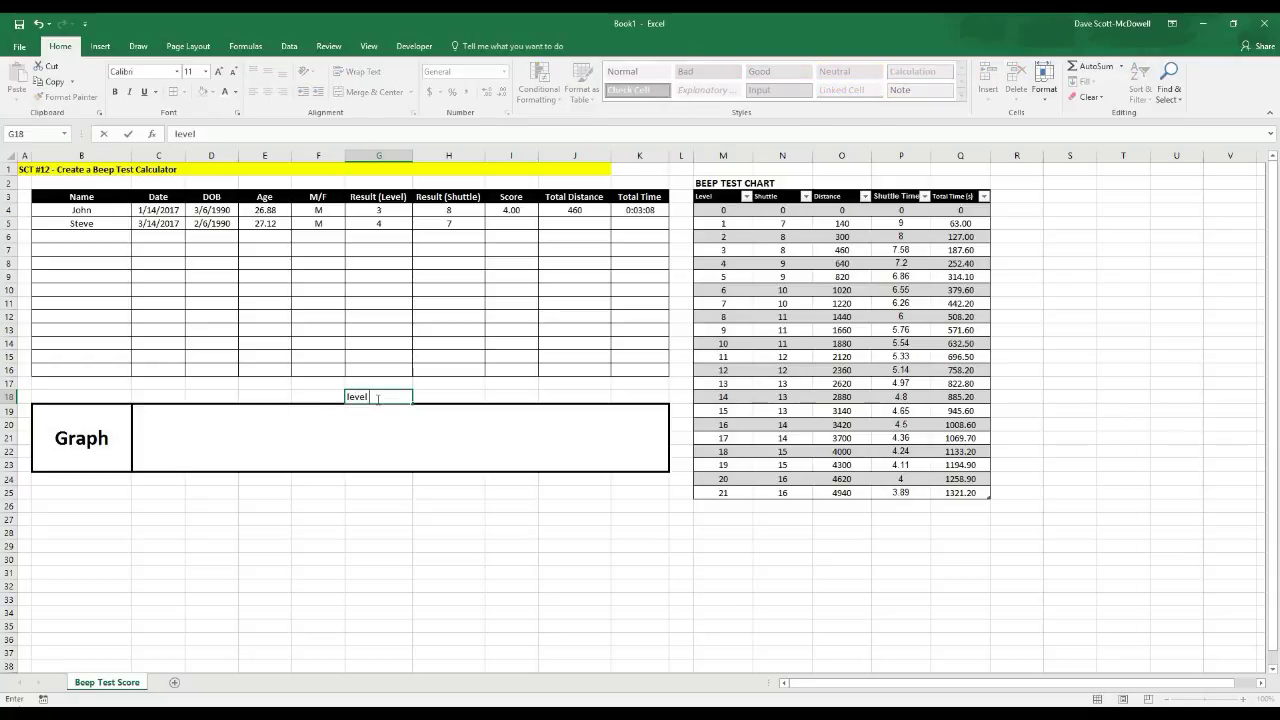
type(" + shuttle/total shuttles")
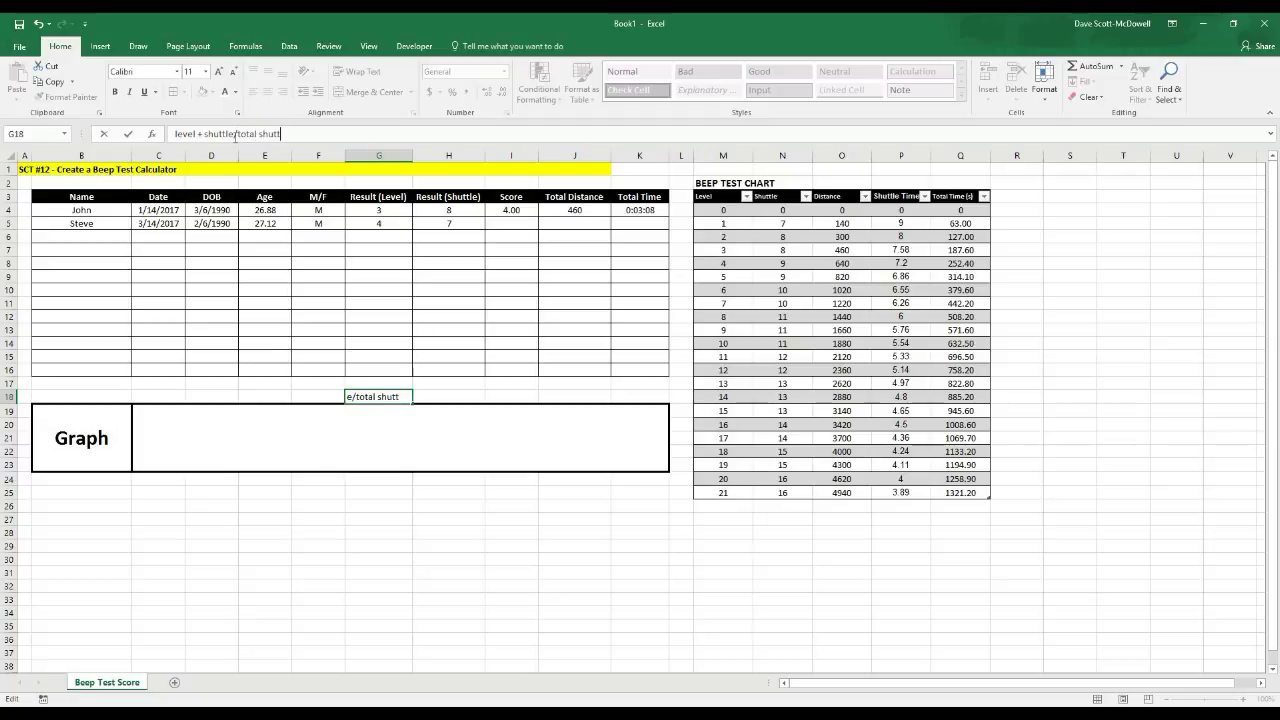
key("Return")
left_click(390, 528)
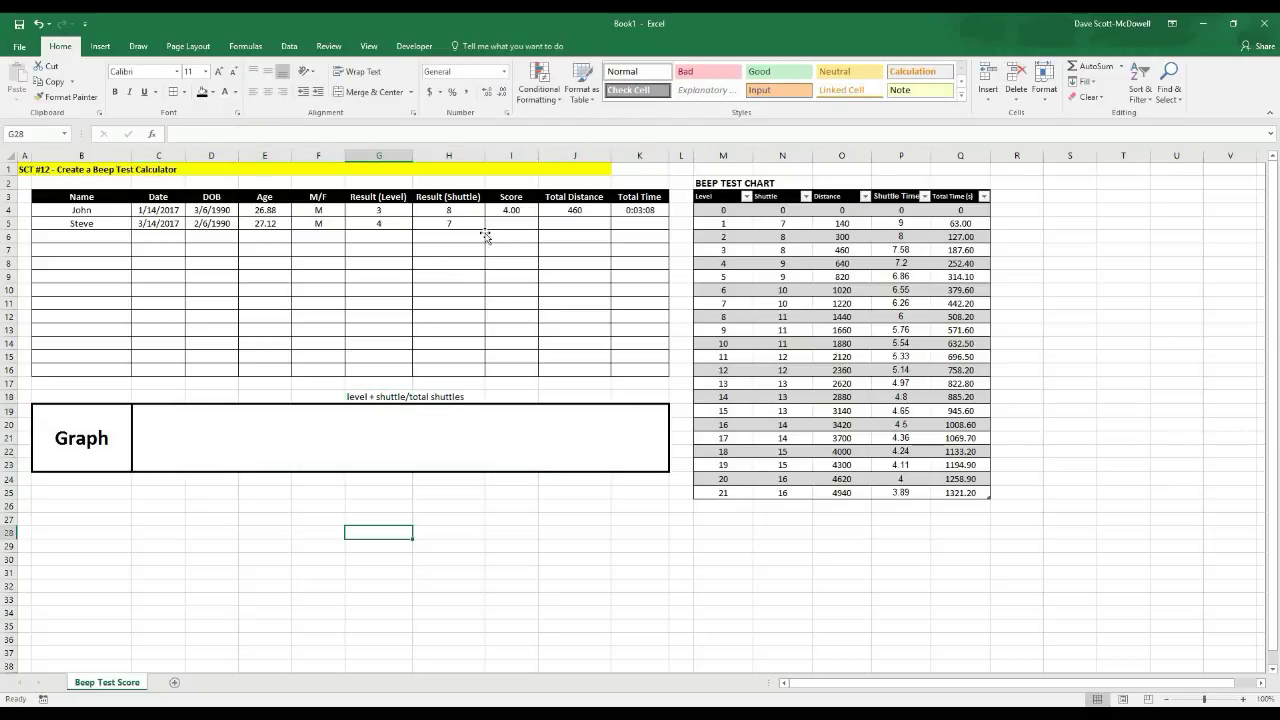
left_click(478, 224)
left_click(515, 223)
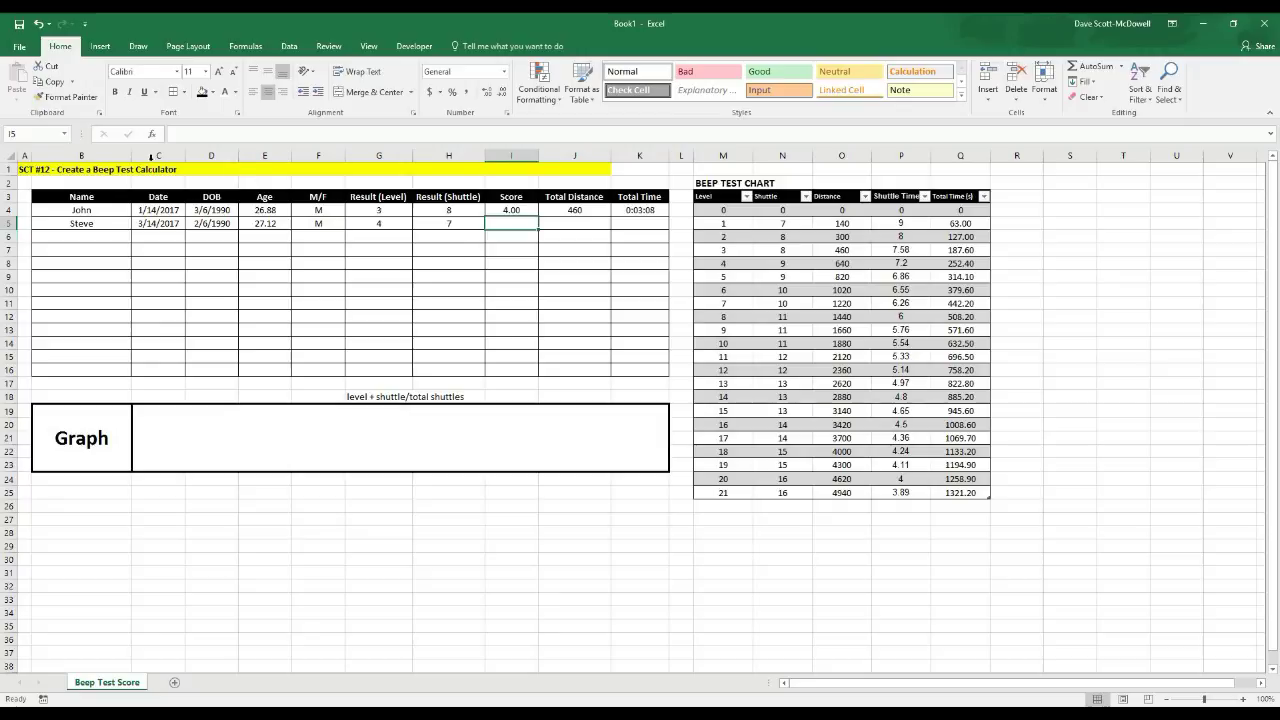
Enter =G5+(H5/VLOOKUP(G5,Table2,2)) in I5 as the second athlete's score.
left_click(192, 133)
type("=")
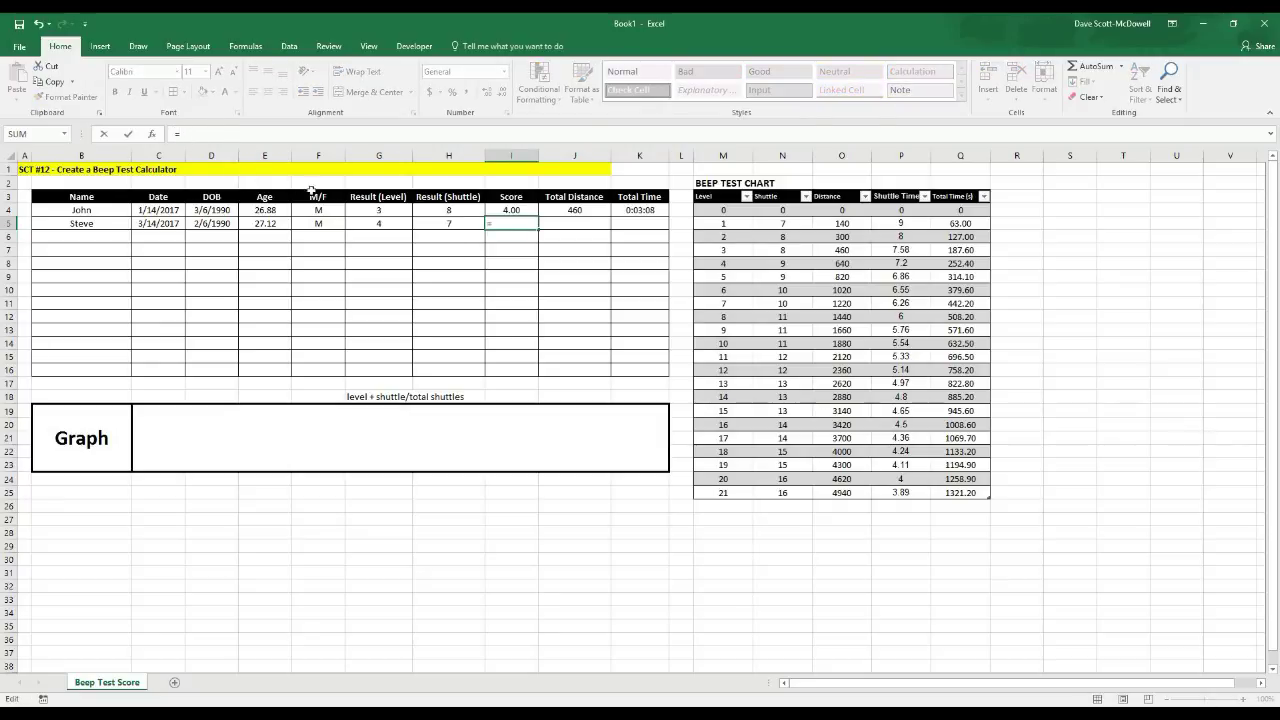
left_click(376, 222)
type("+(")
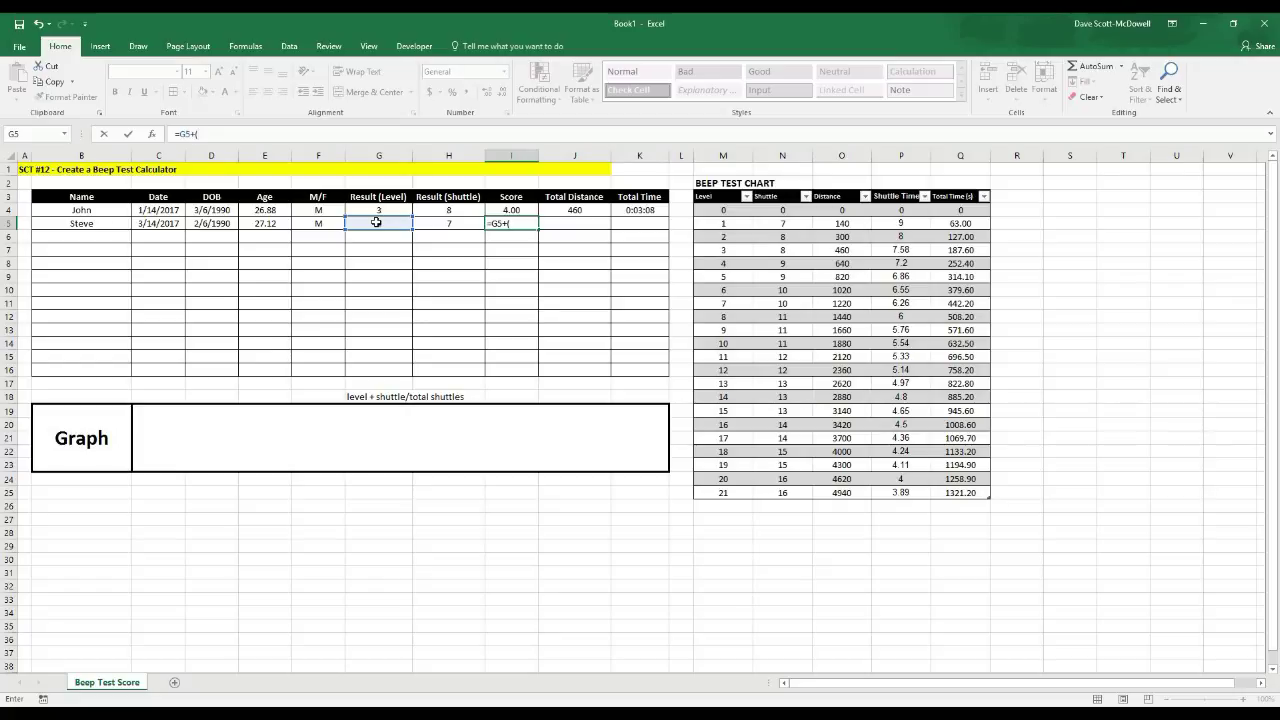
left_click(440, 223)
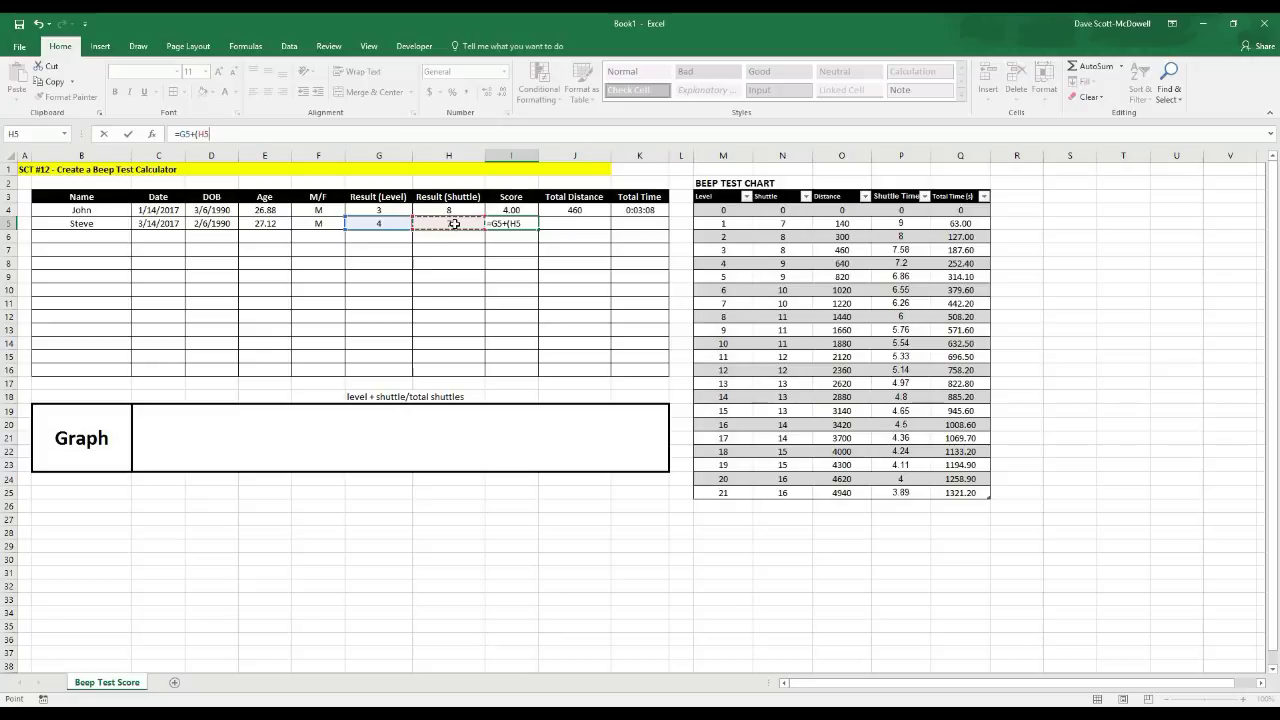
type("/vlo")
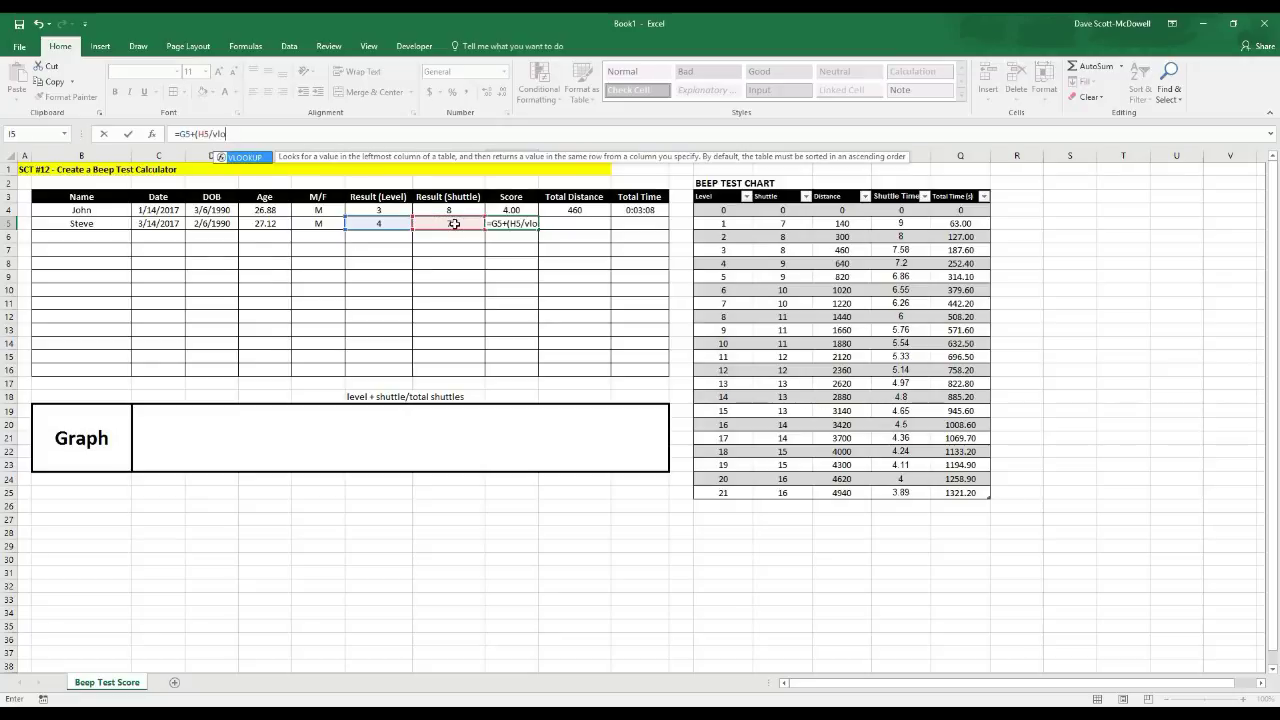
type("okup(")
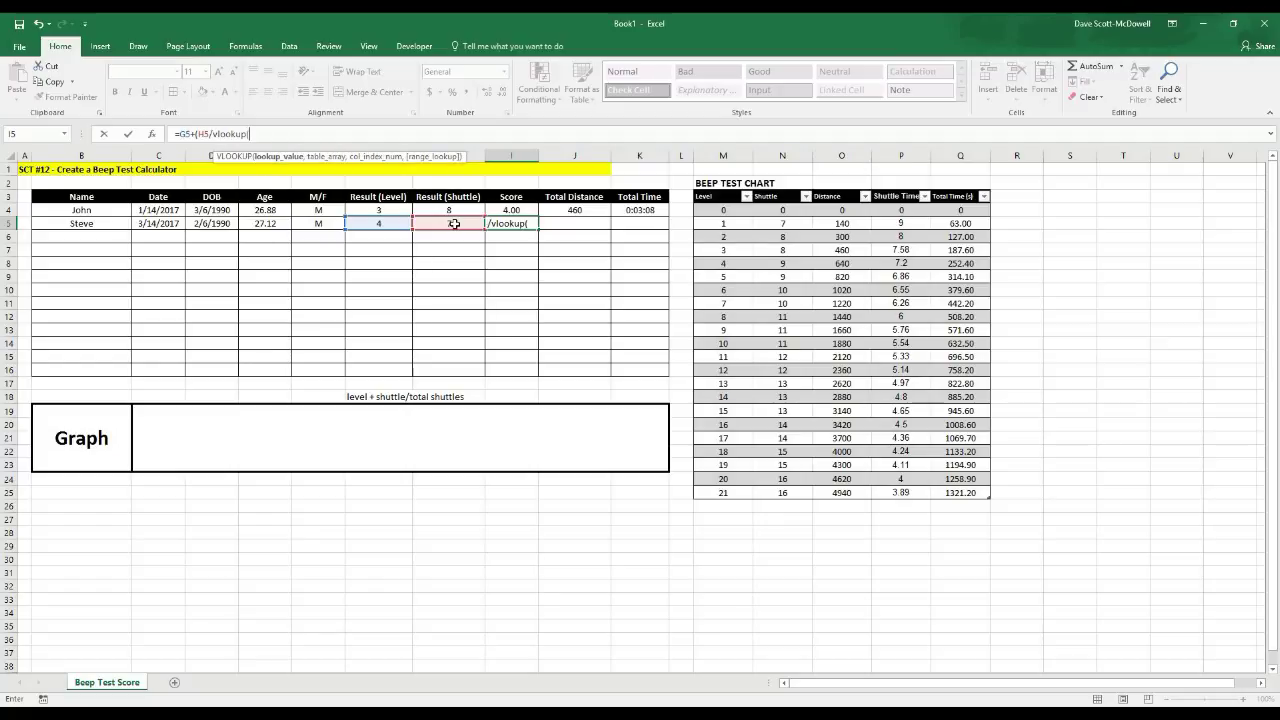
left_click(375, 222)
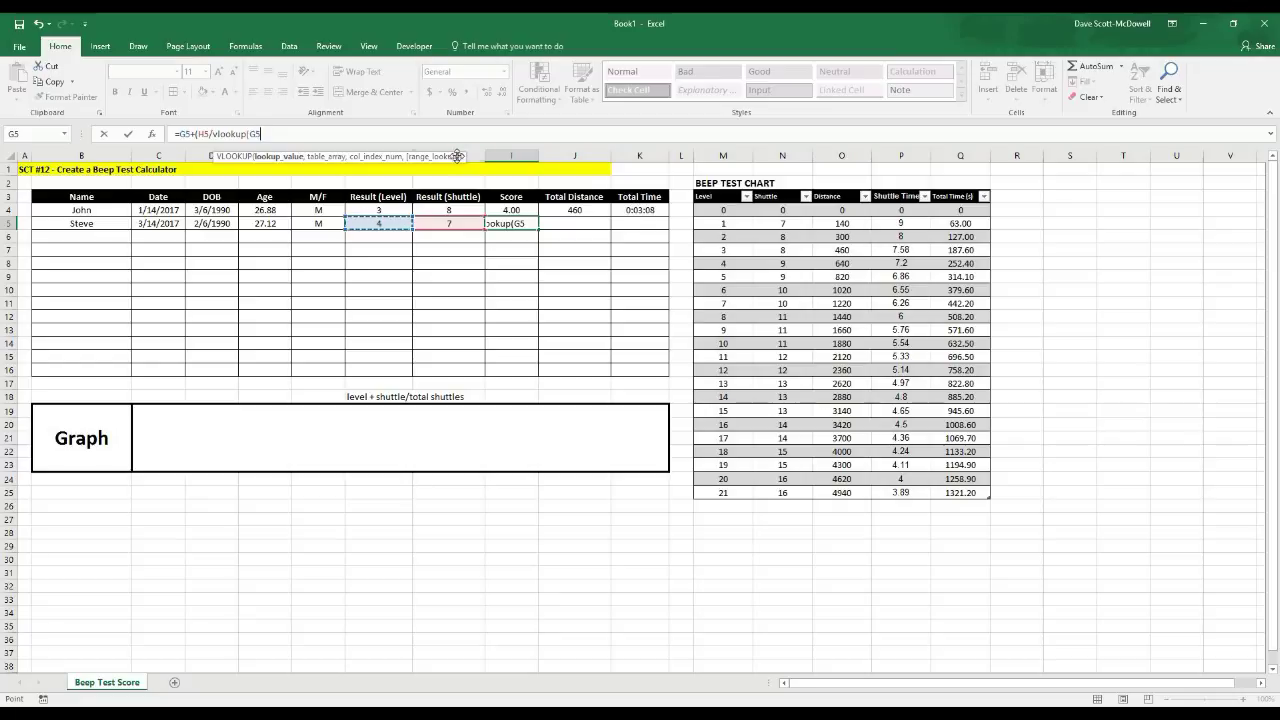
type(",")
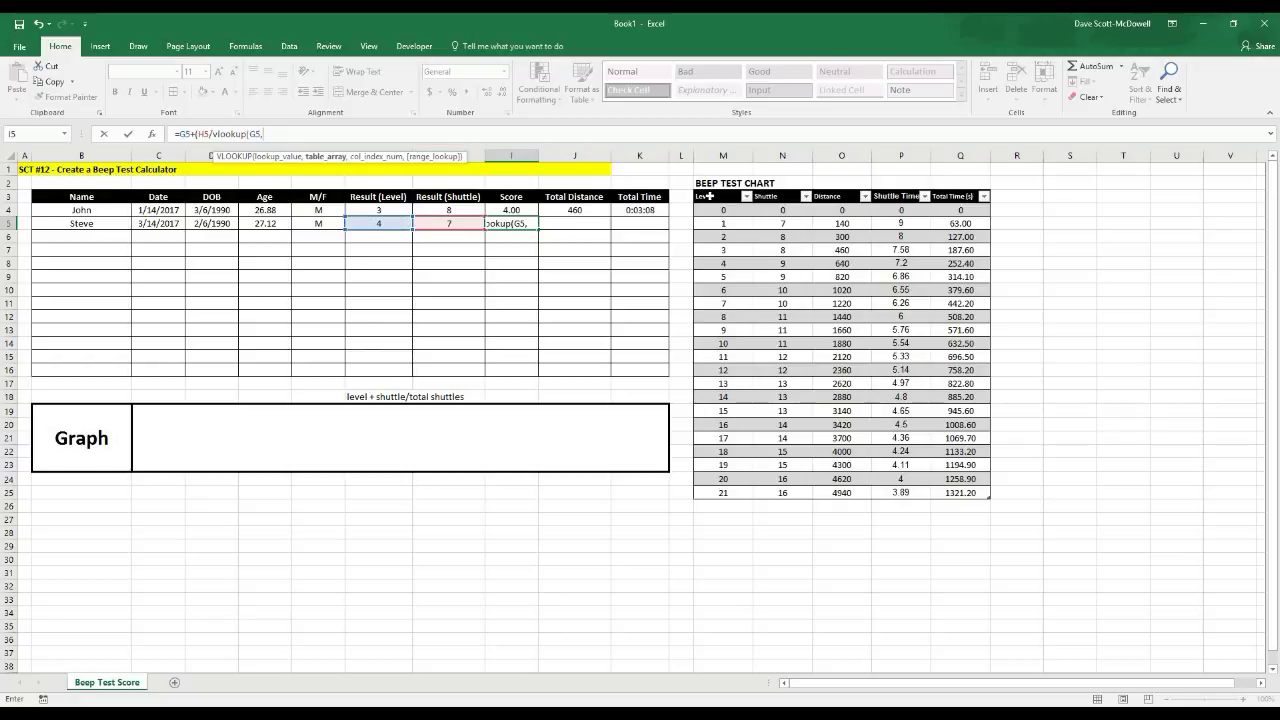
type("table")
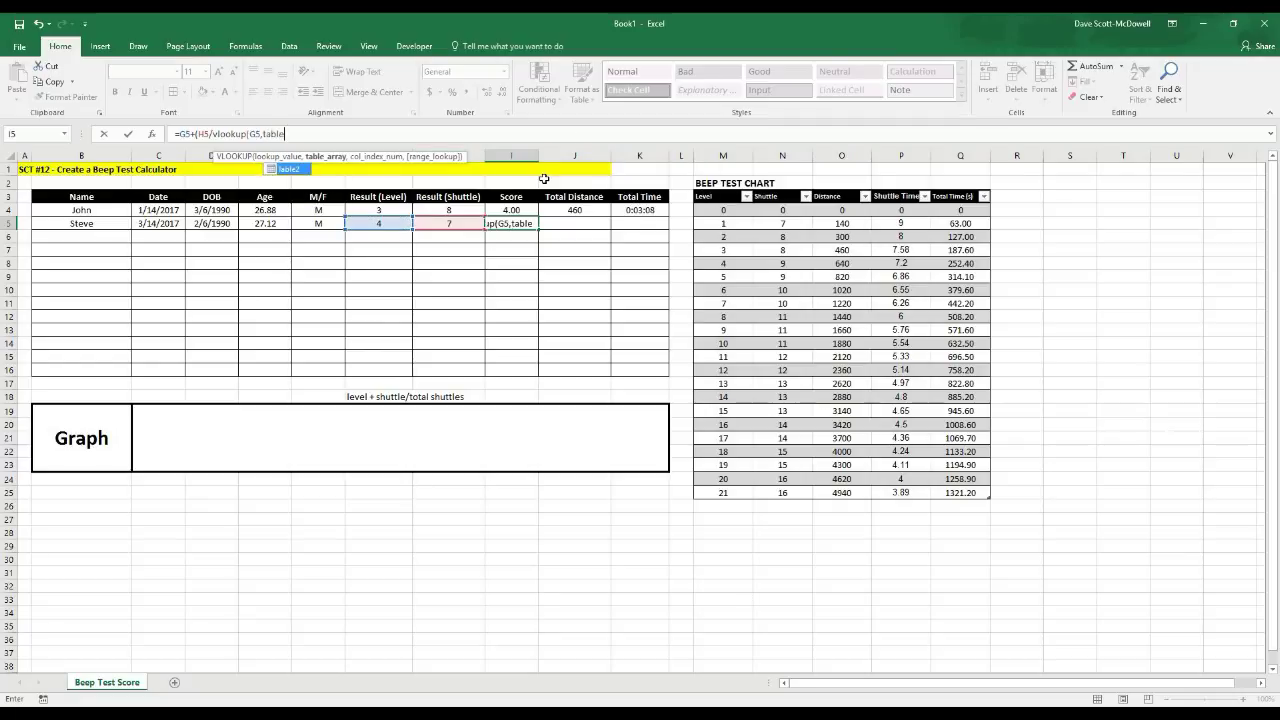
type("2,")
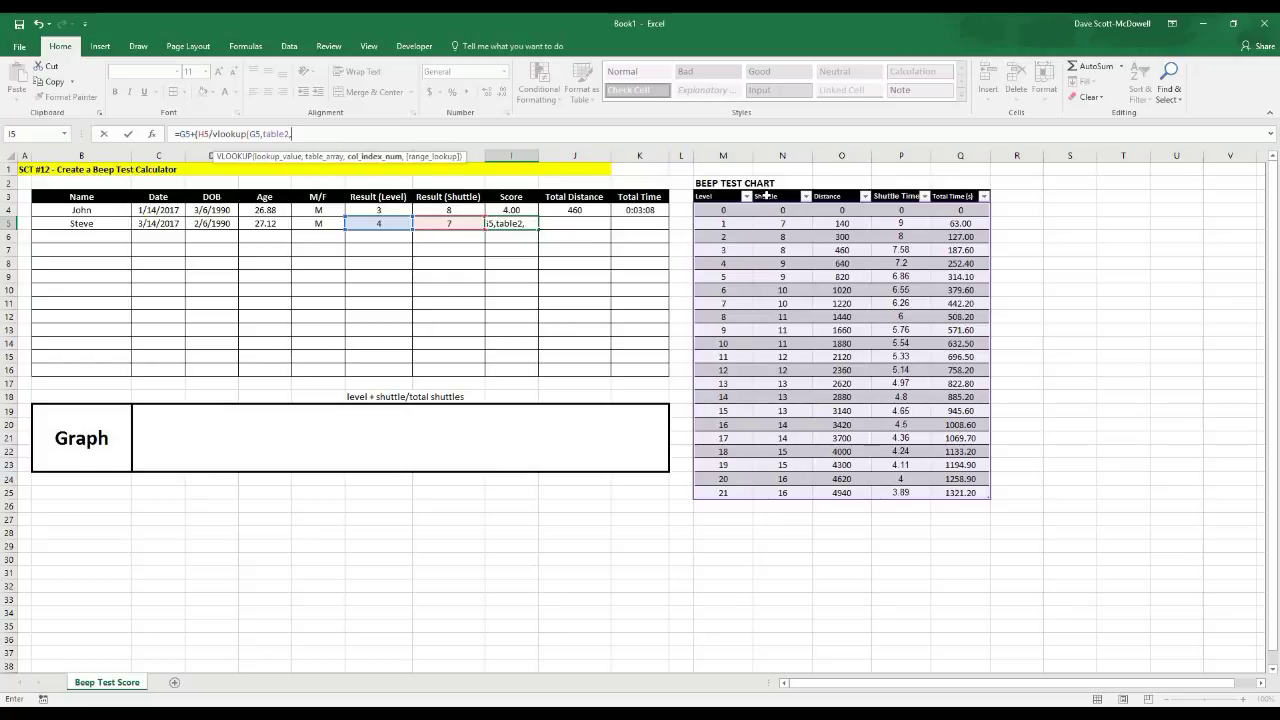
type("2,")
key("Return")
Format the I5 score to display two decimal places.
left_click(510, 223)
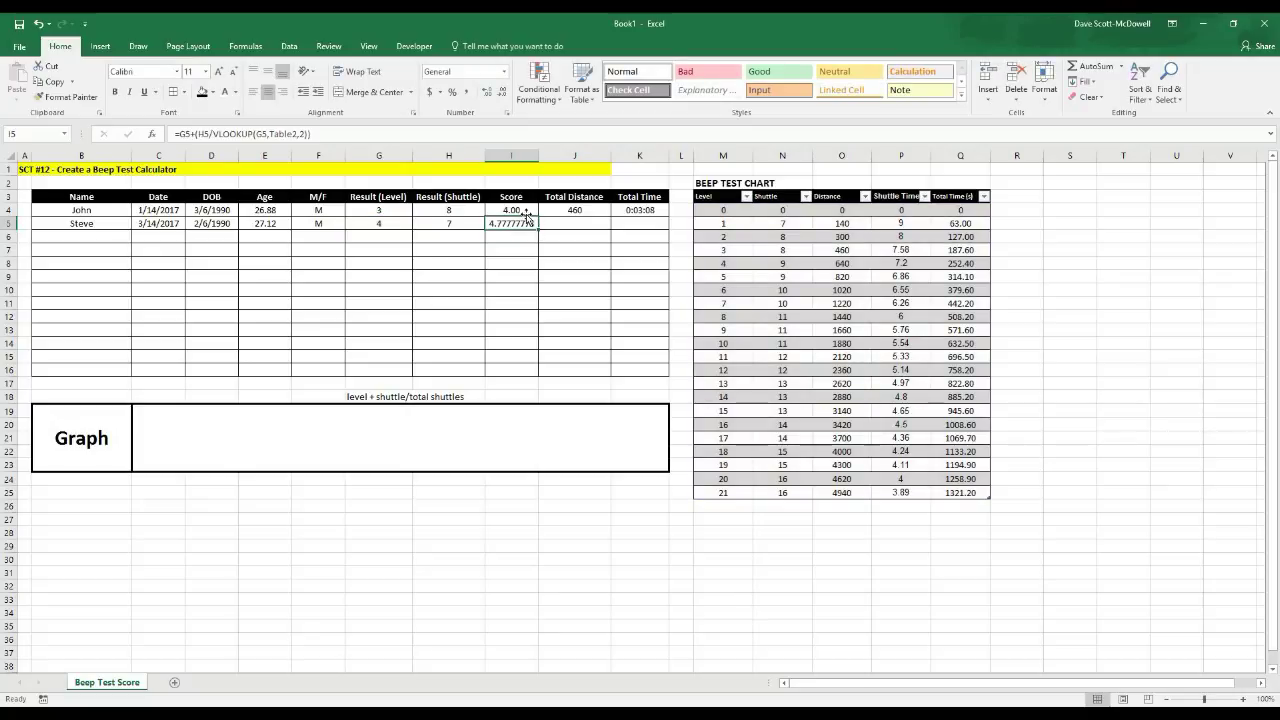
left_click(486, 91)
left_click(486, 91)
left_click(502, 91)
left_click(502, 91)
left_click(502, 91)
left_click(502, 91)
left_click(502, 91)
left_click(502, 91)
left_click(502, 91)
Test the score with level 3, shuttle 8, then restore level 4 and shuttle 7.
left_click(399, 223)
type("3")
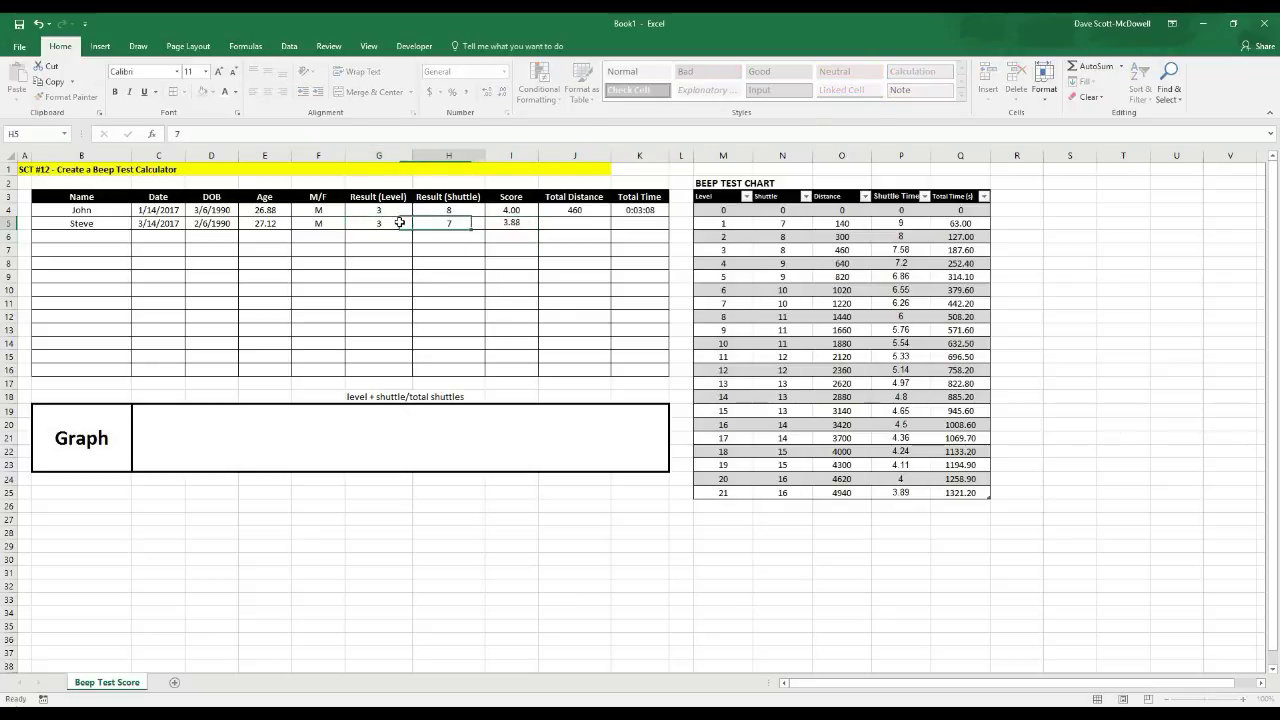
key("Tab")
type("8")
key("Return")
left_click(399, 223)
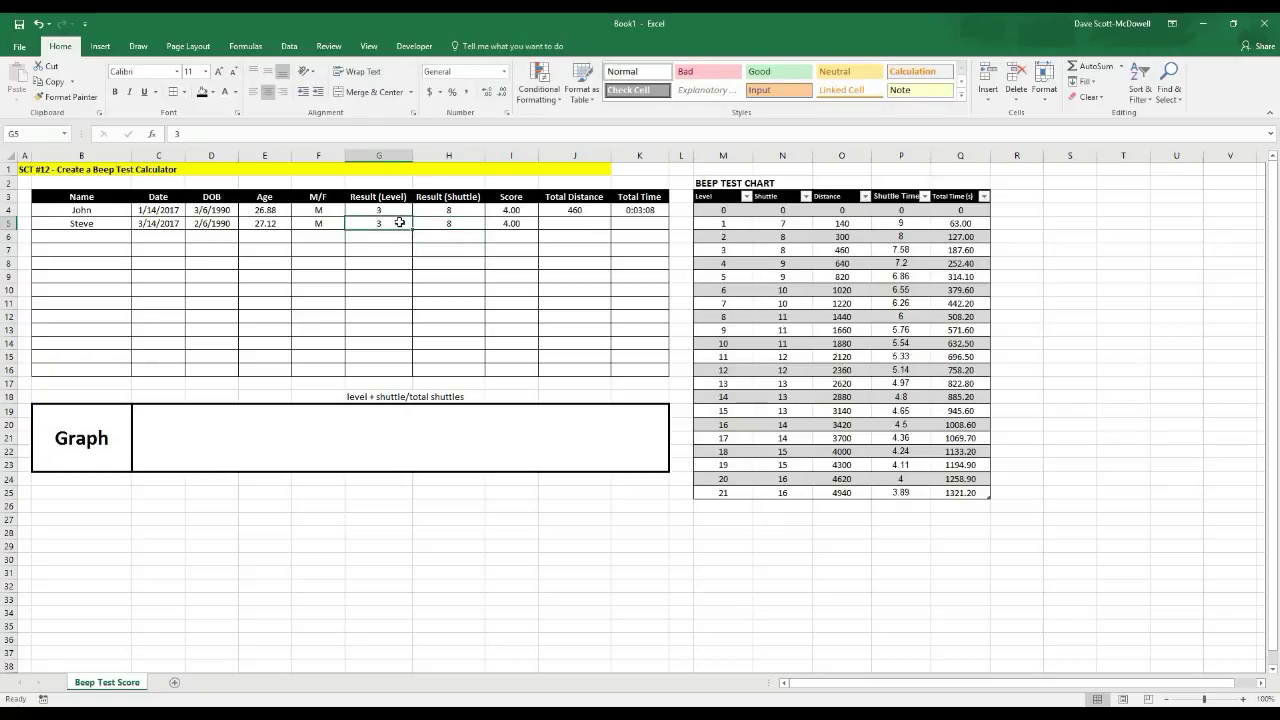
type("4")
key("Tab")
type("7")
key("Return")
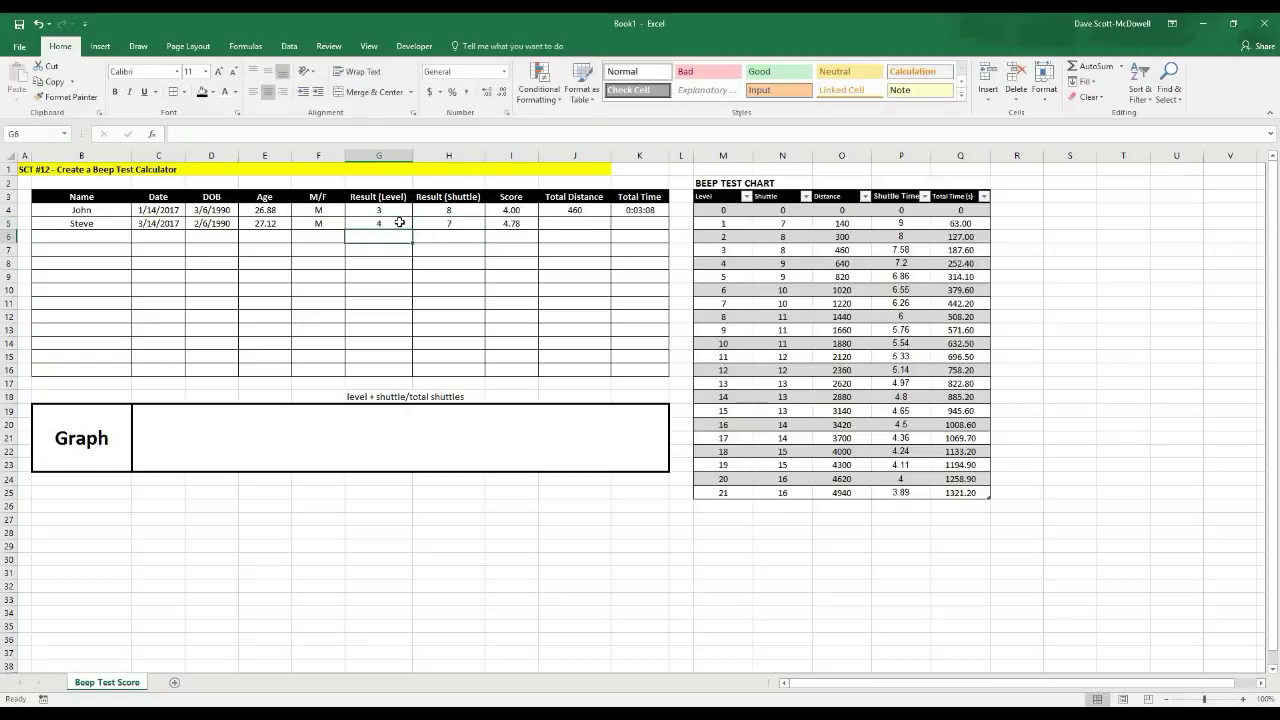
Delete the score-rule note in G18 and review the score and distance formulas.
left_click(356, 397)
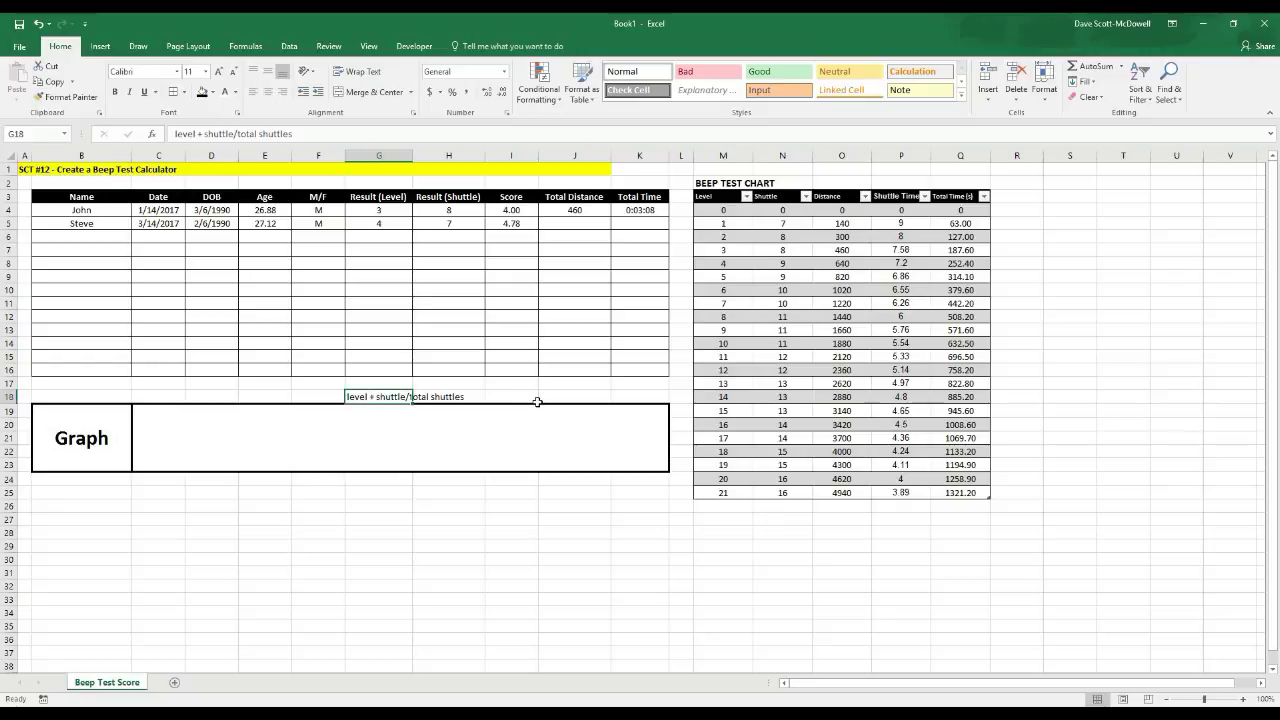
key("Delete")
left_click(334, 530)
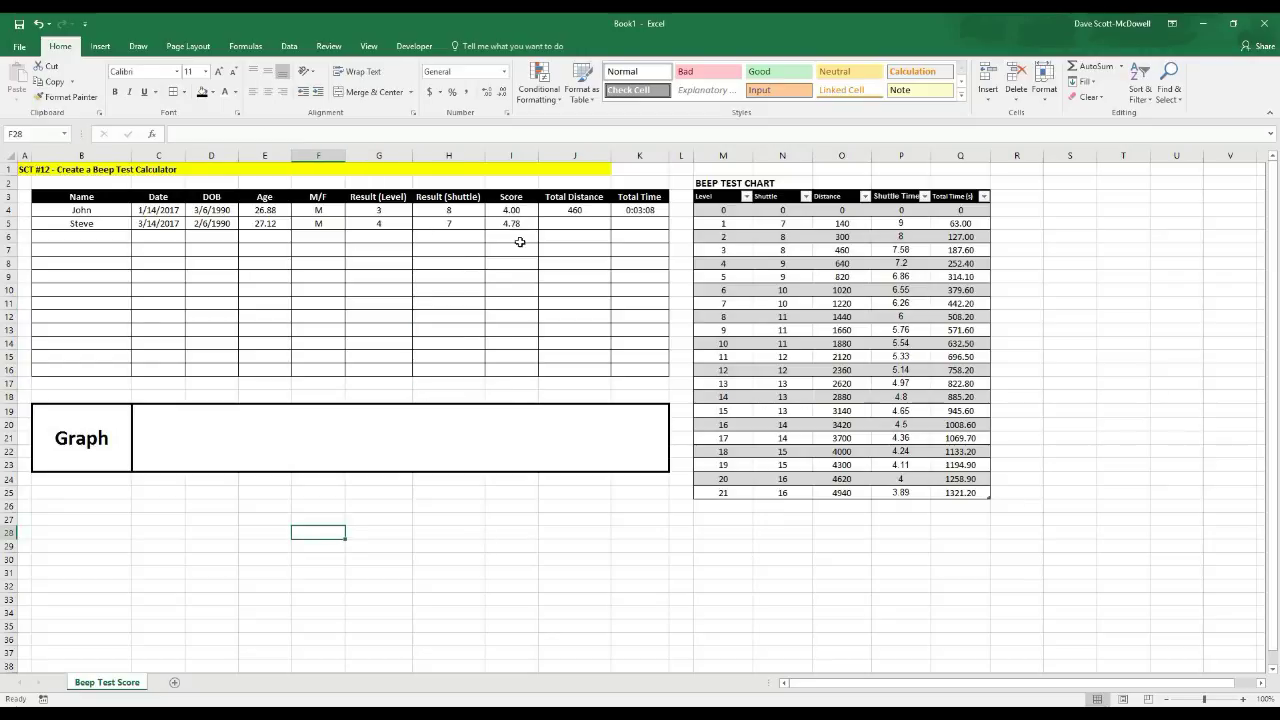
left_click(520, 242)
left_click(508, 530)
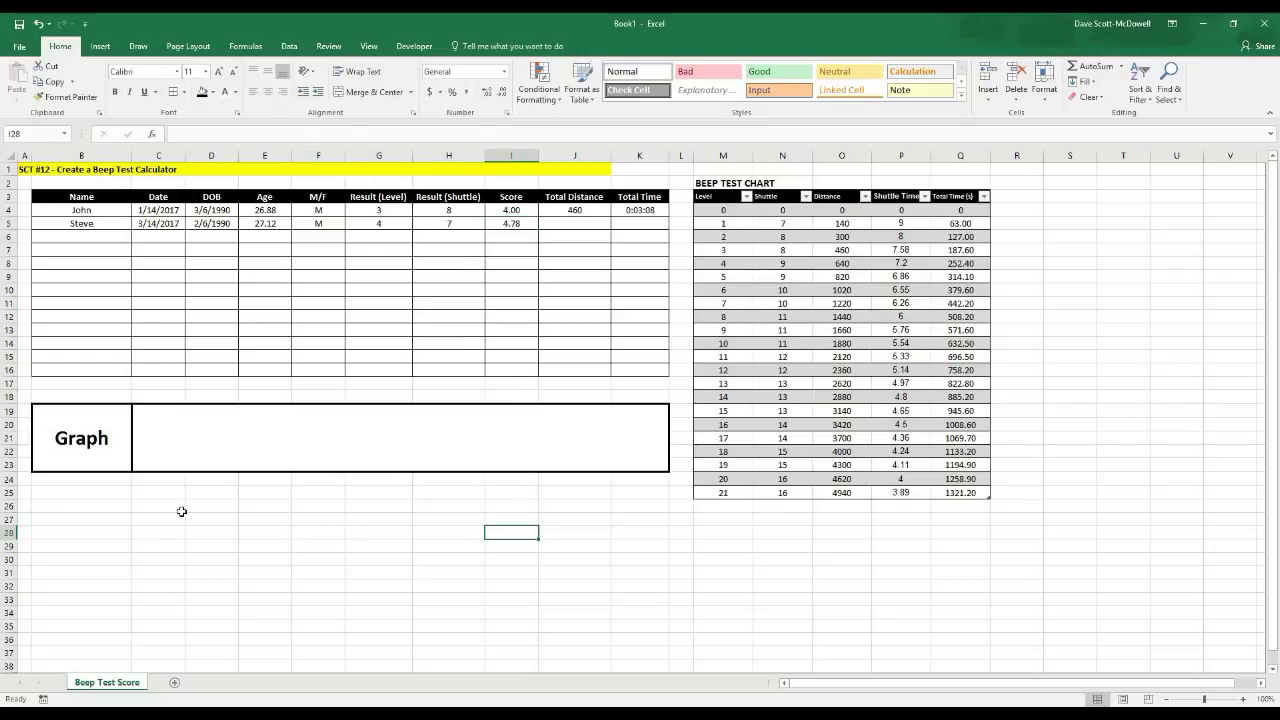
left_click(597, 215)
left_click(560, 249)
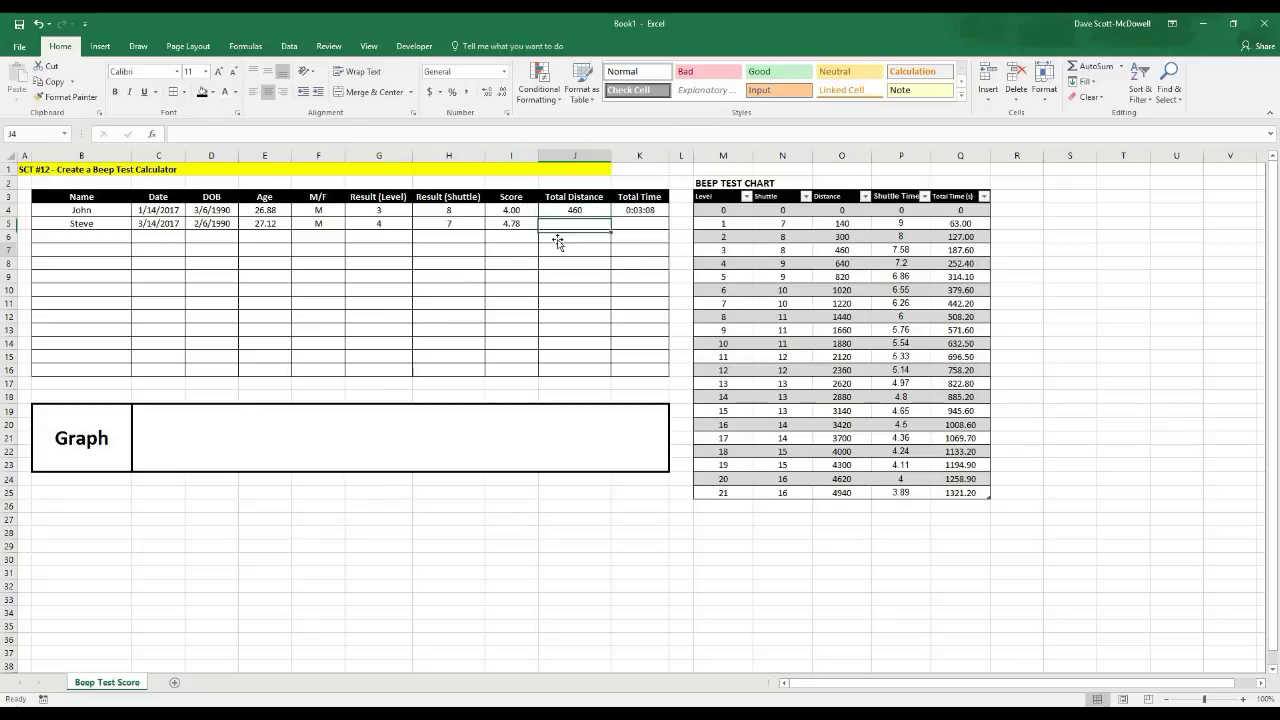
left_click(387, 225)
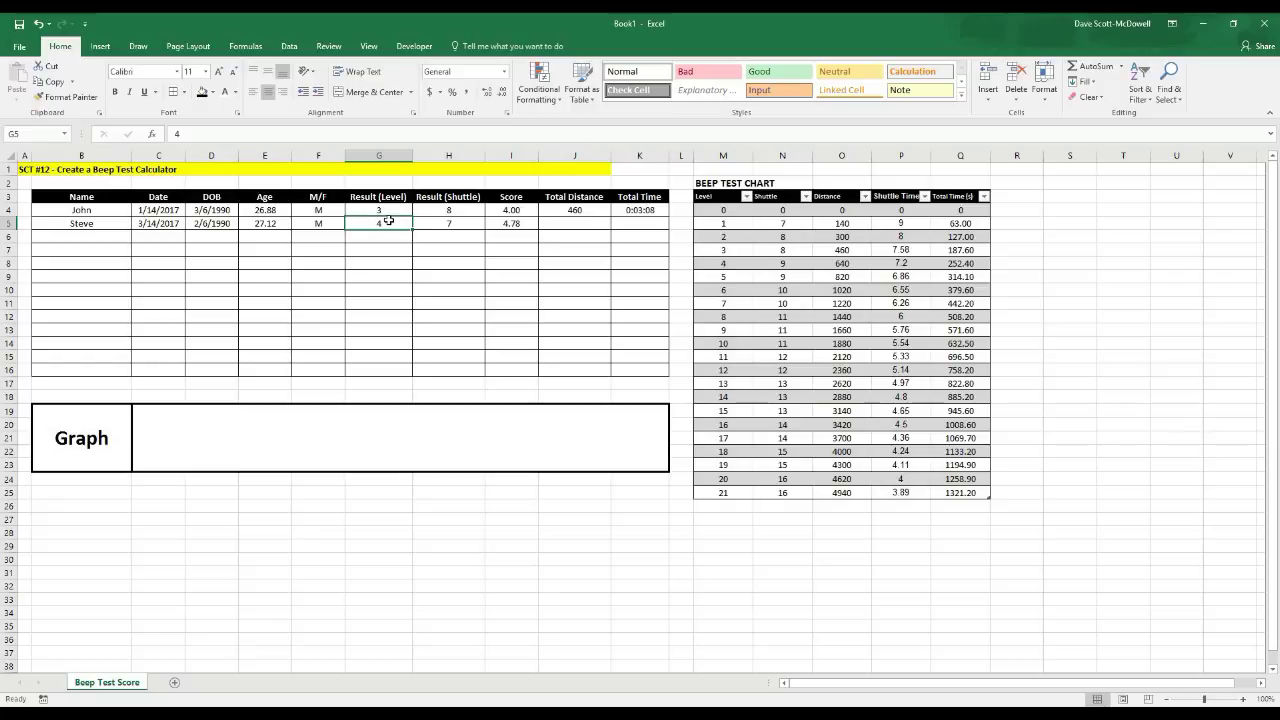
left_click(445, 224)
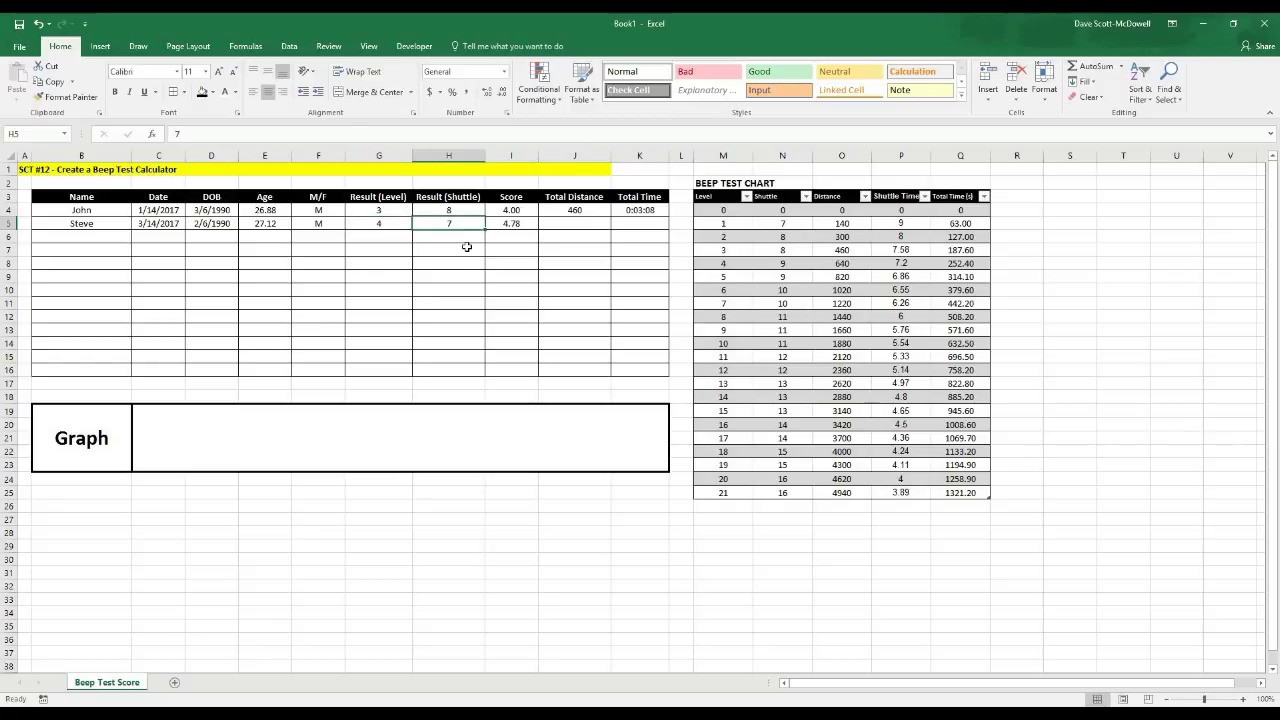
Enter =VLOOKUP(G5-1,Table2,3)+(H5*20) in J5 for the second athlete's total distance.
left_click(566, 225)
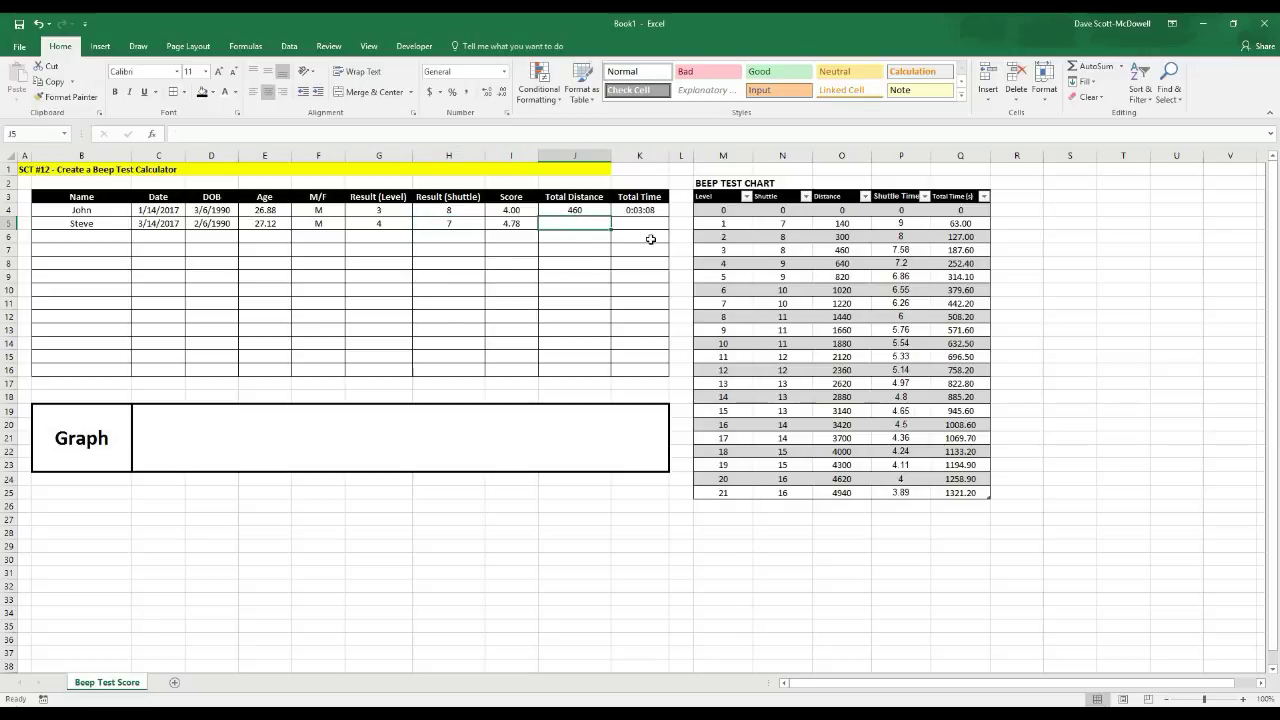
type("=")
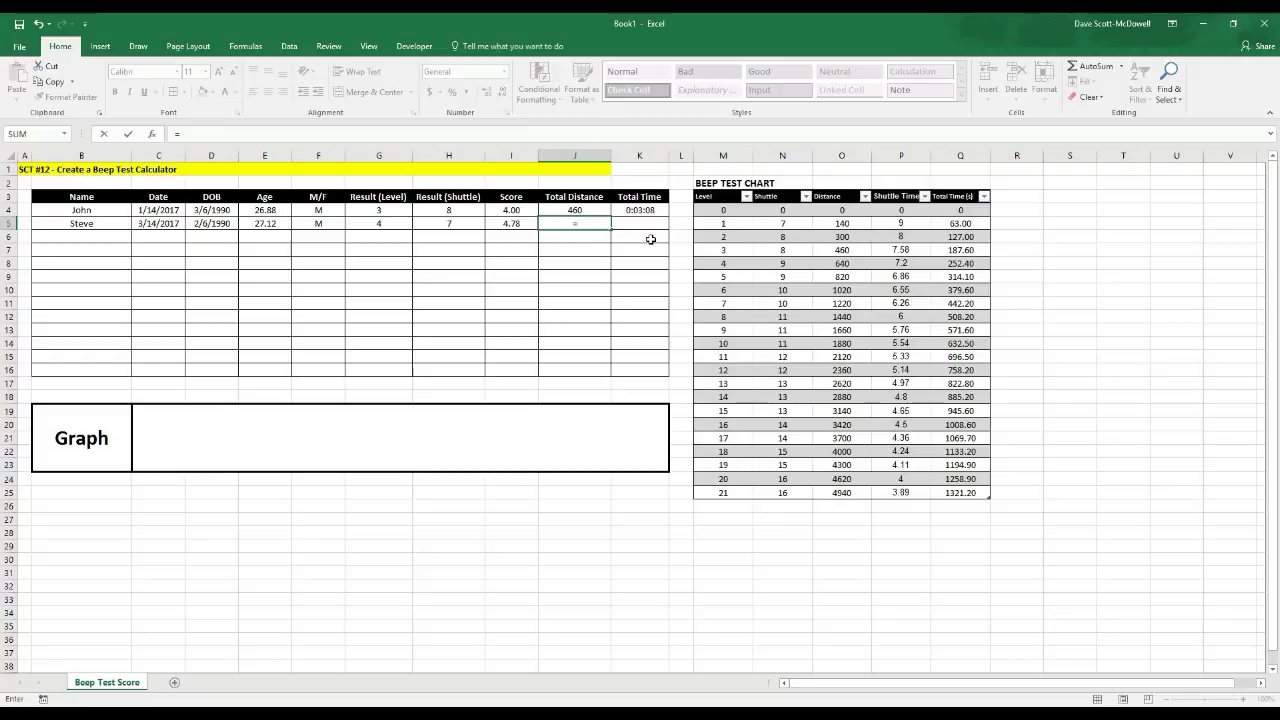
type("vlookup(")
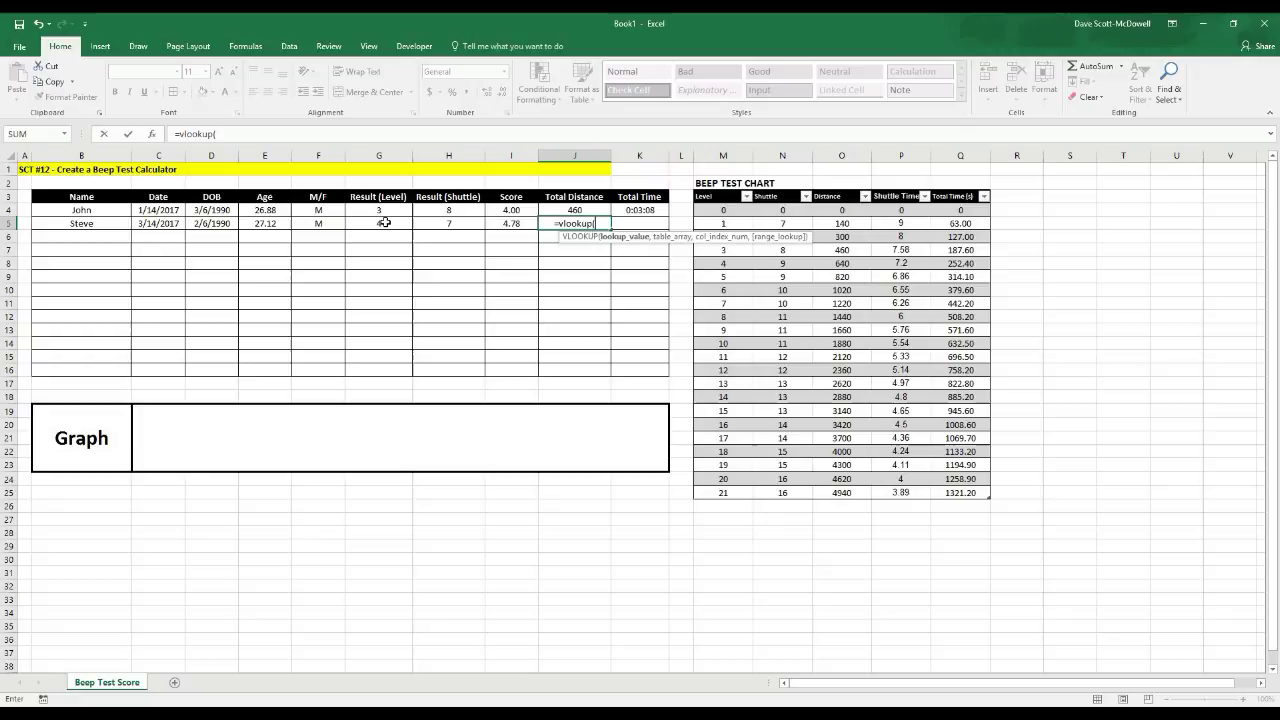
left_click(385, 223)
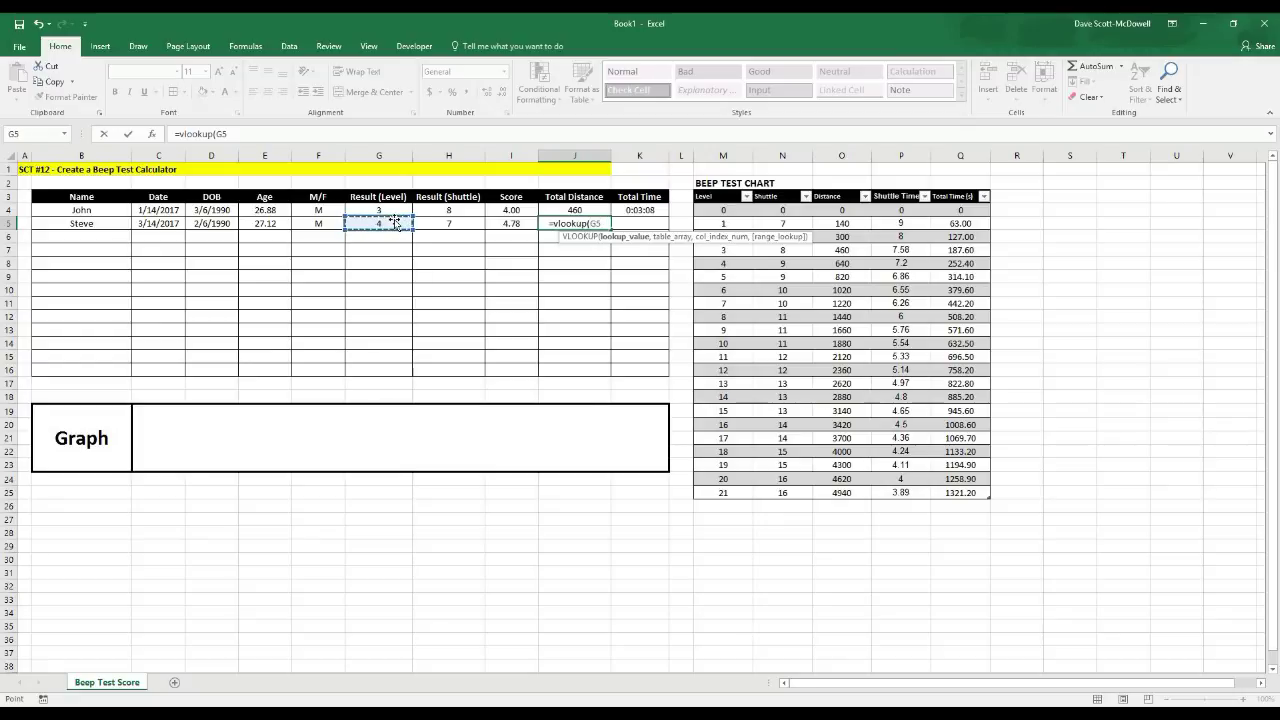
type("-1,")
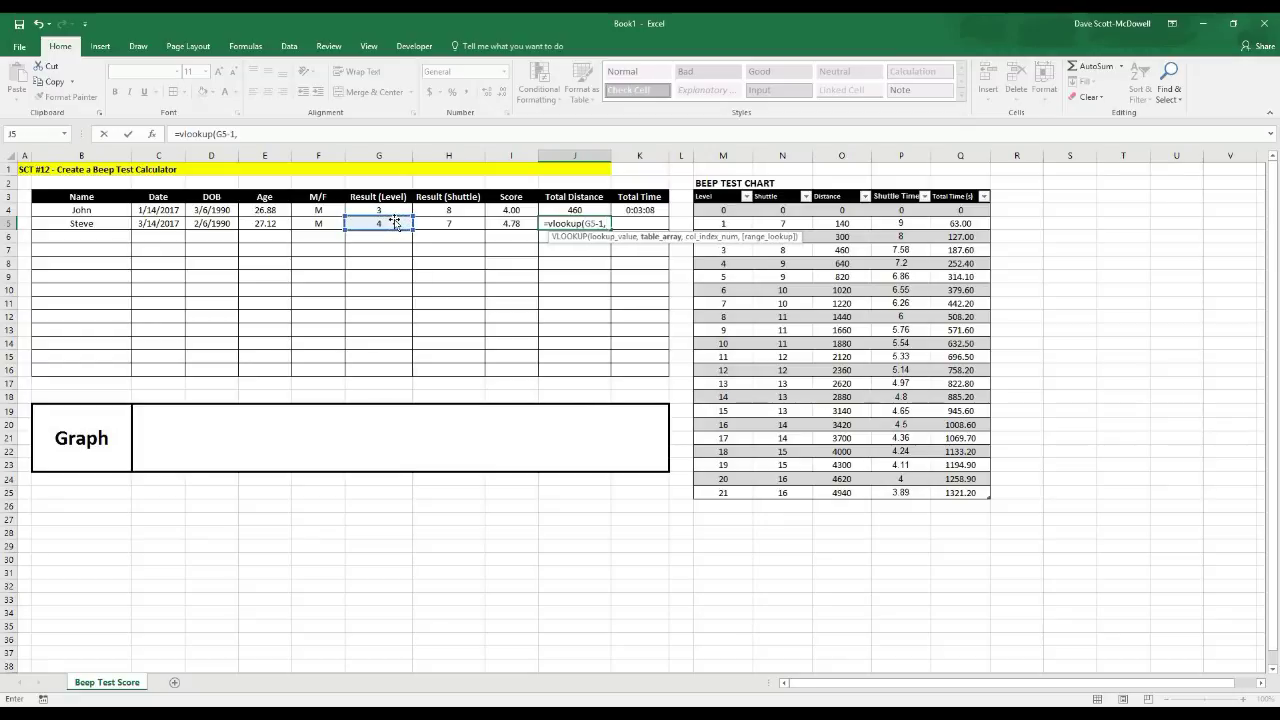
type("table2")
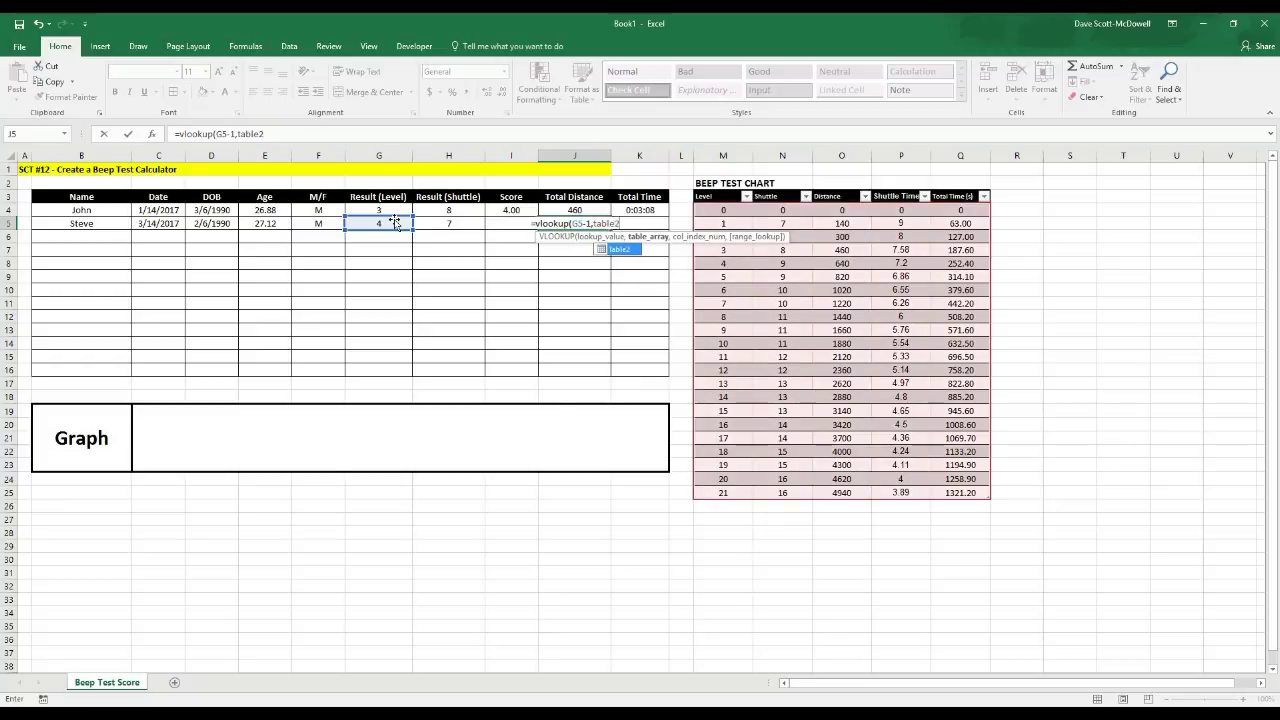
type(",")
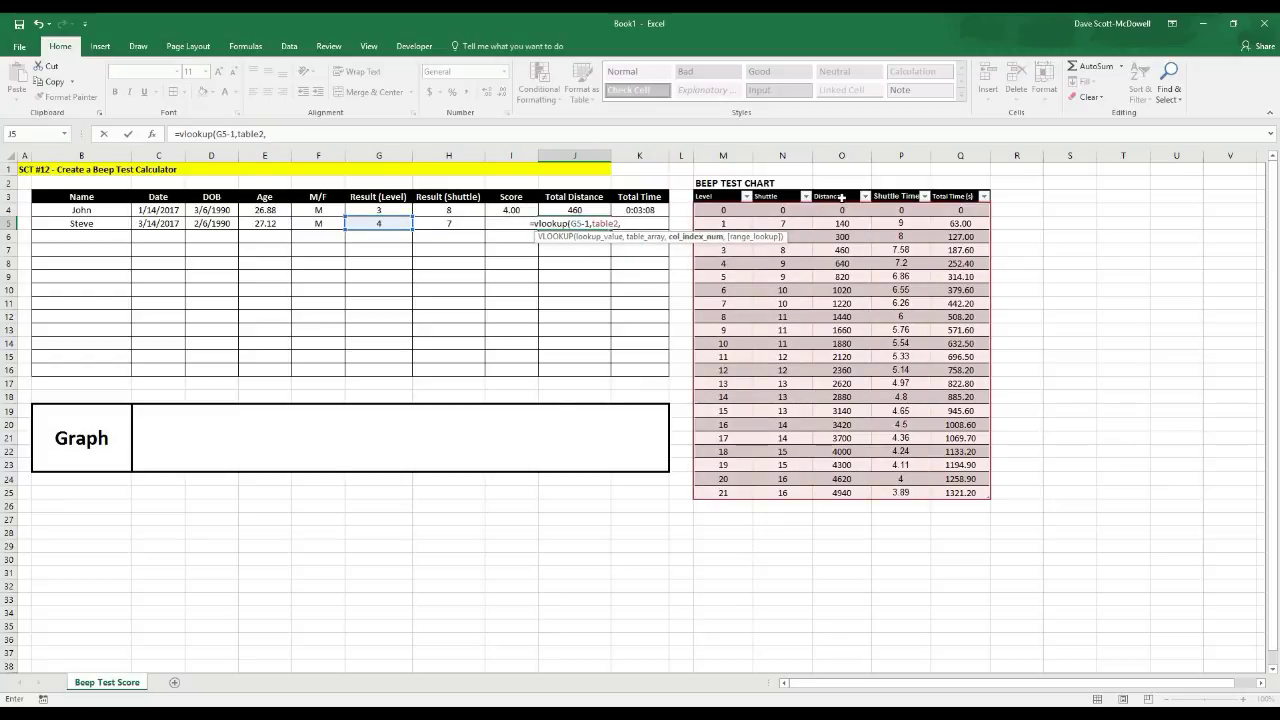
left_click(340, 138)
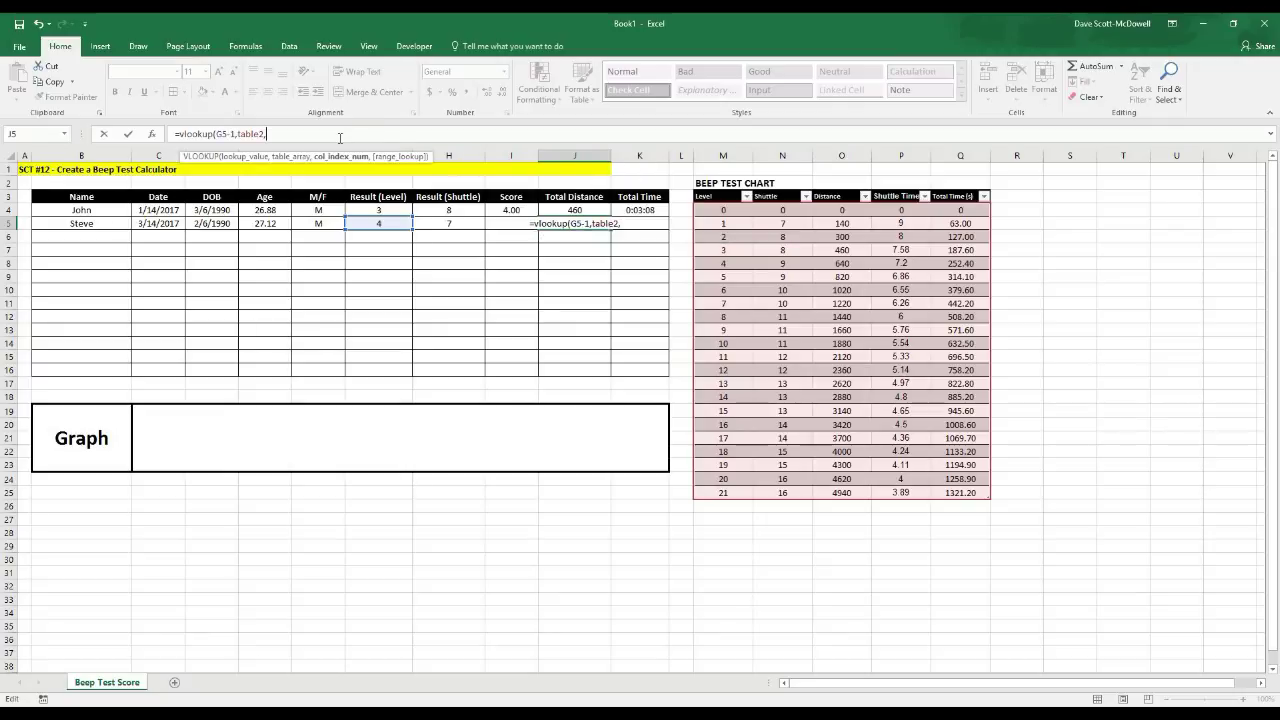
type("3)+")
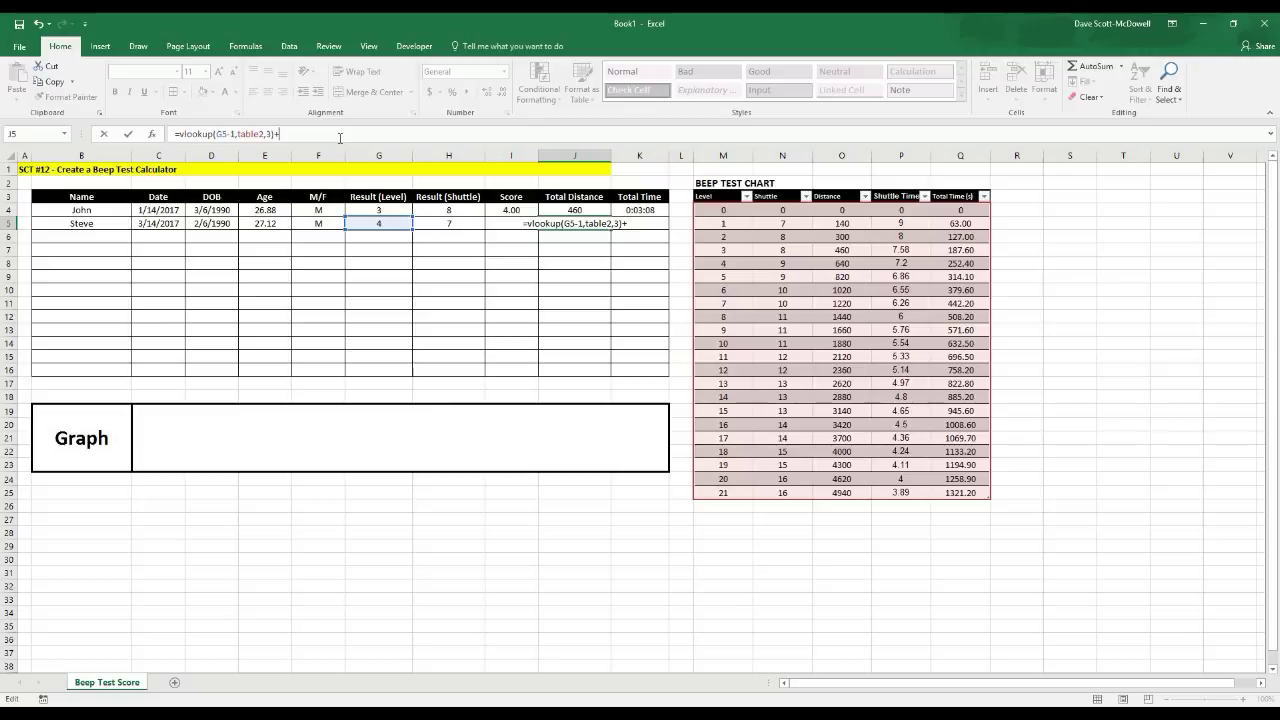
type("(")
left_click(457, 222)
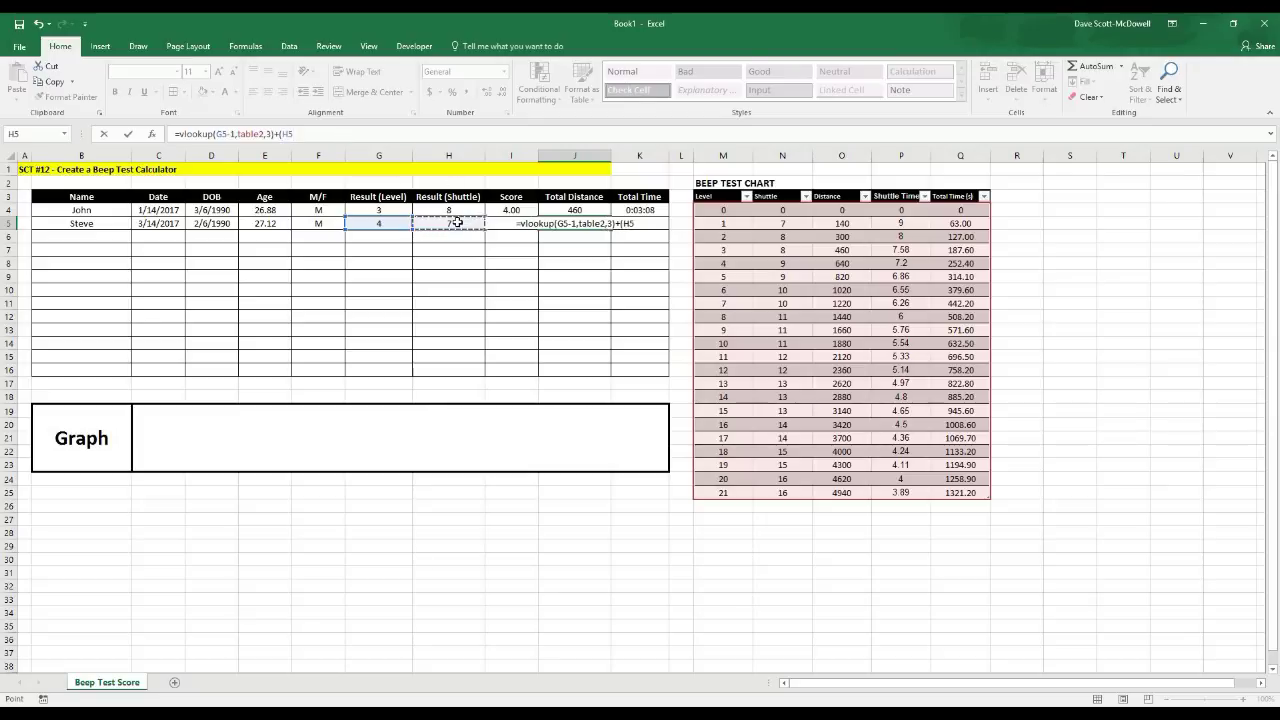
type("*20)")
key("Return")
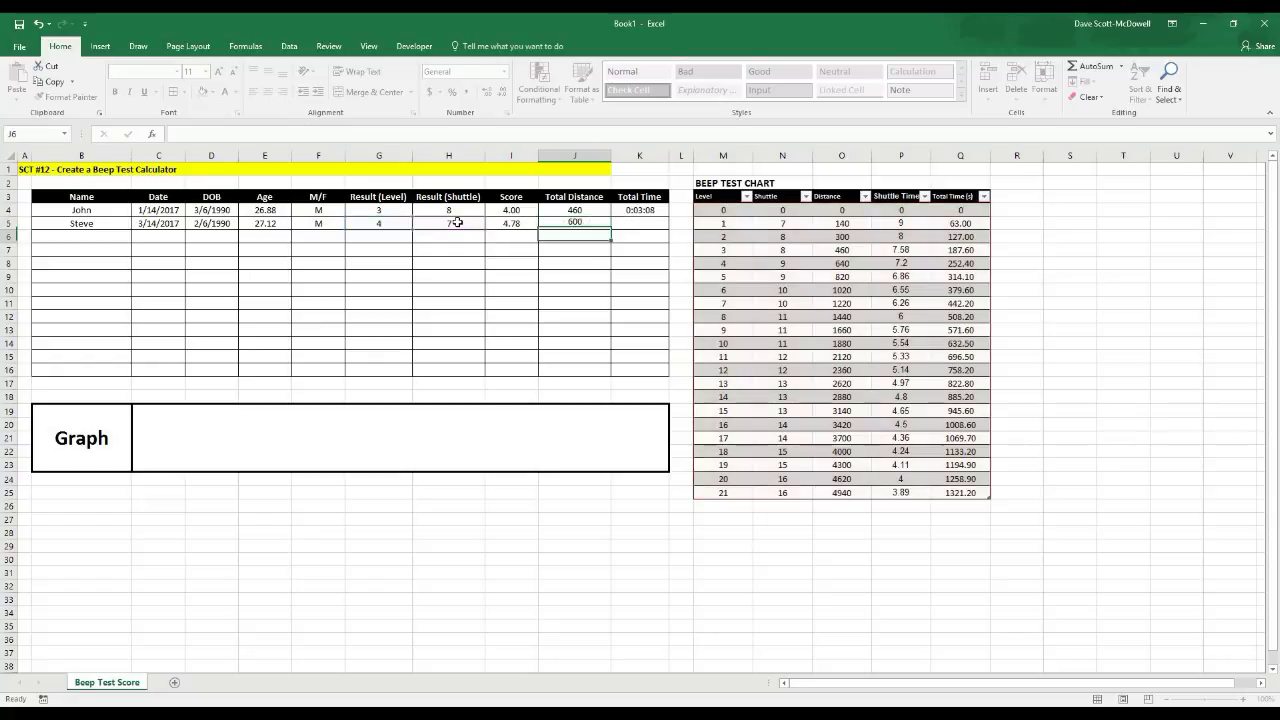
Test with level 3, shuttle 8, then restore level 4 and shuttle 7 so distance reads 600.
left_click(378, 276)
left_click(369, 224)
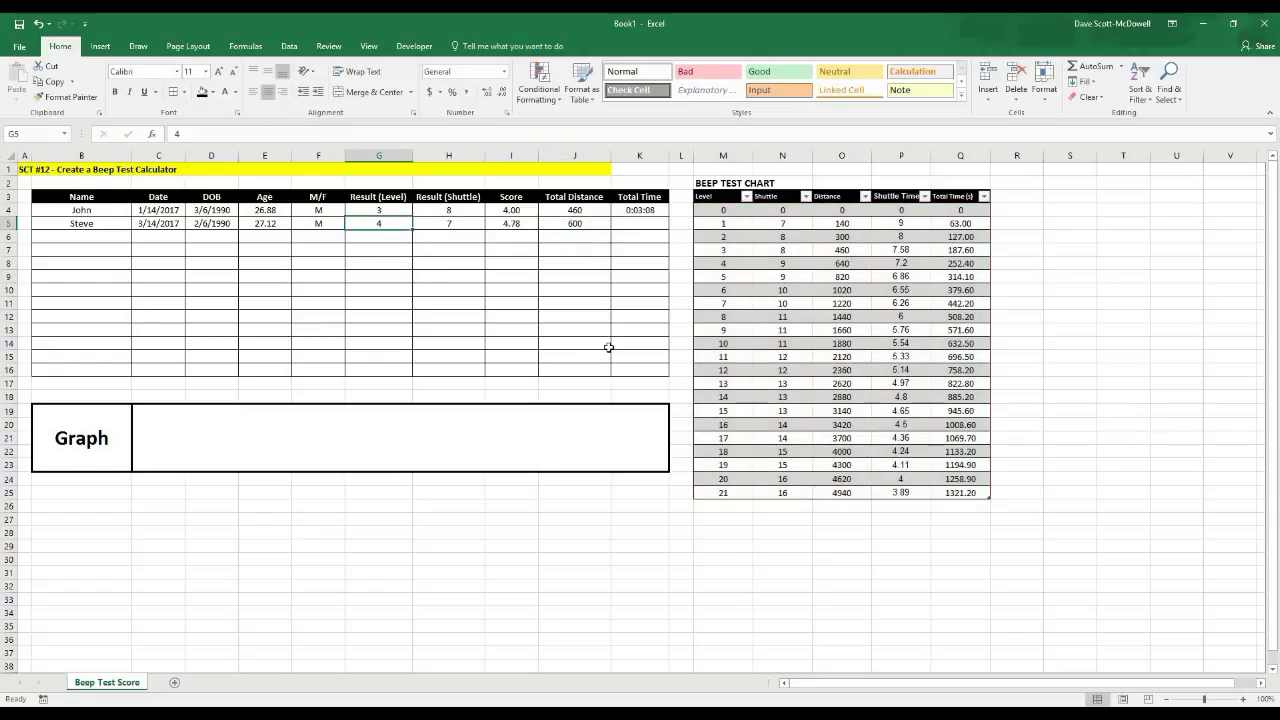
type("3")
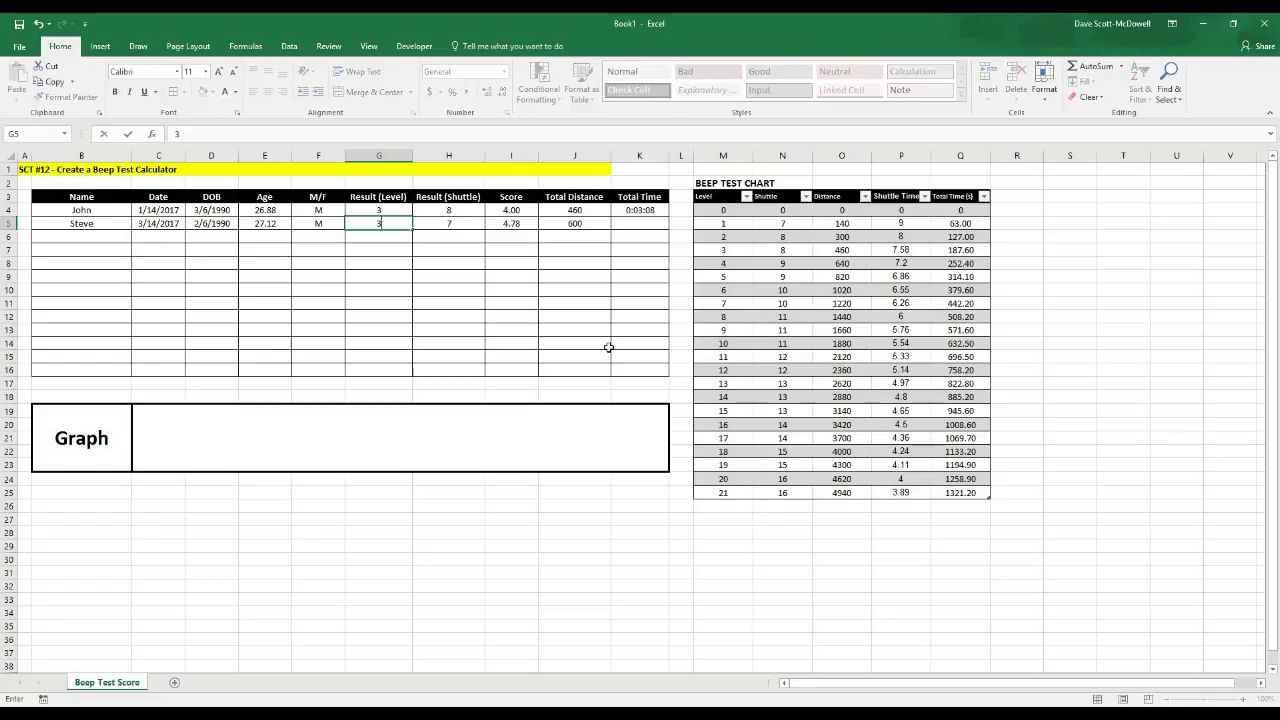
key("Tab")
key("BackSpace")
type("8")
key("Return")
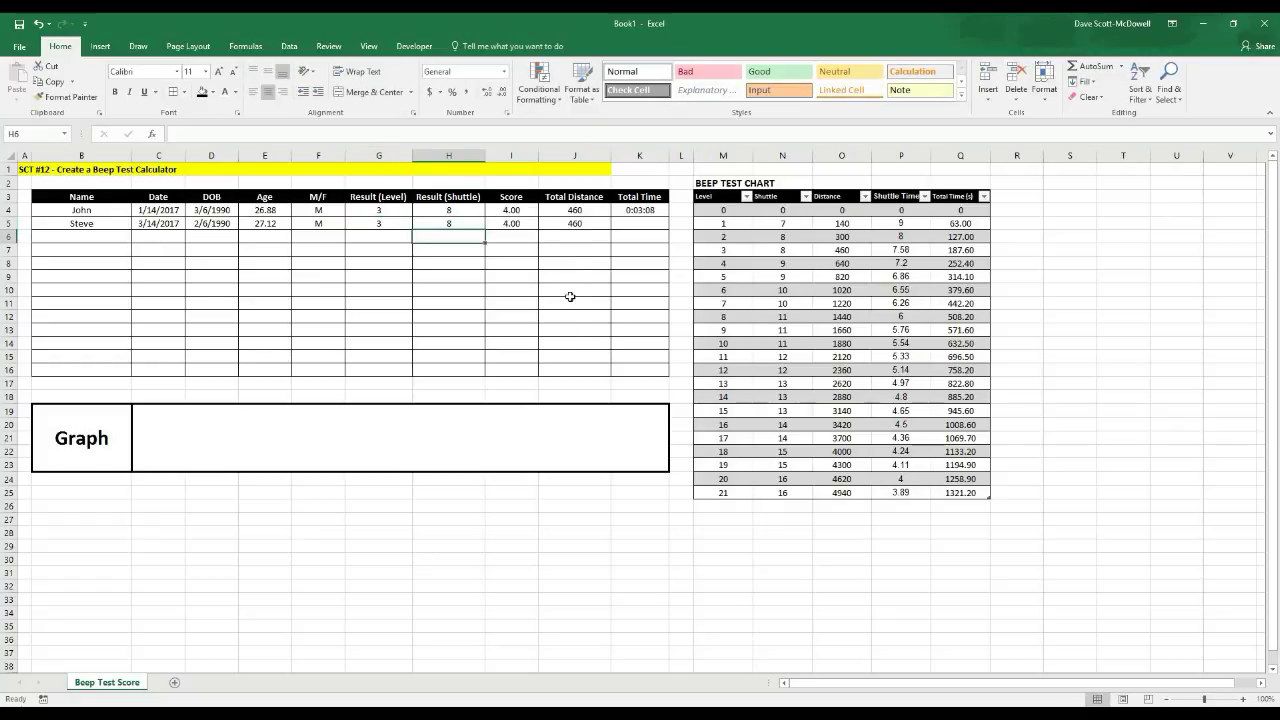
left_click(373, 223)
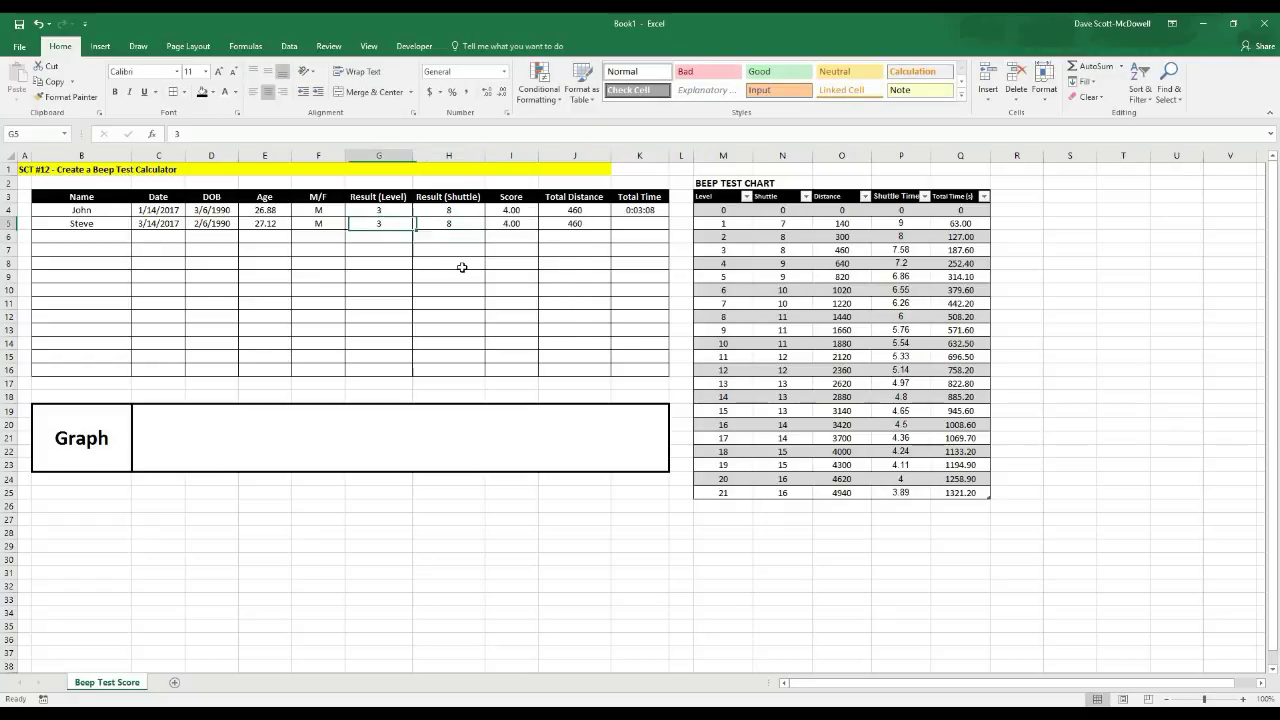
type("4")
key("Tab")
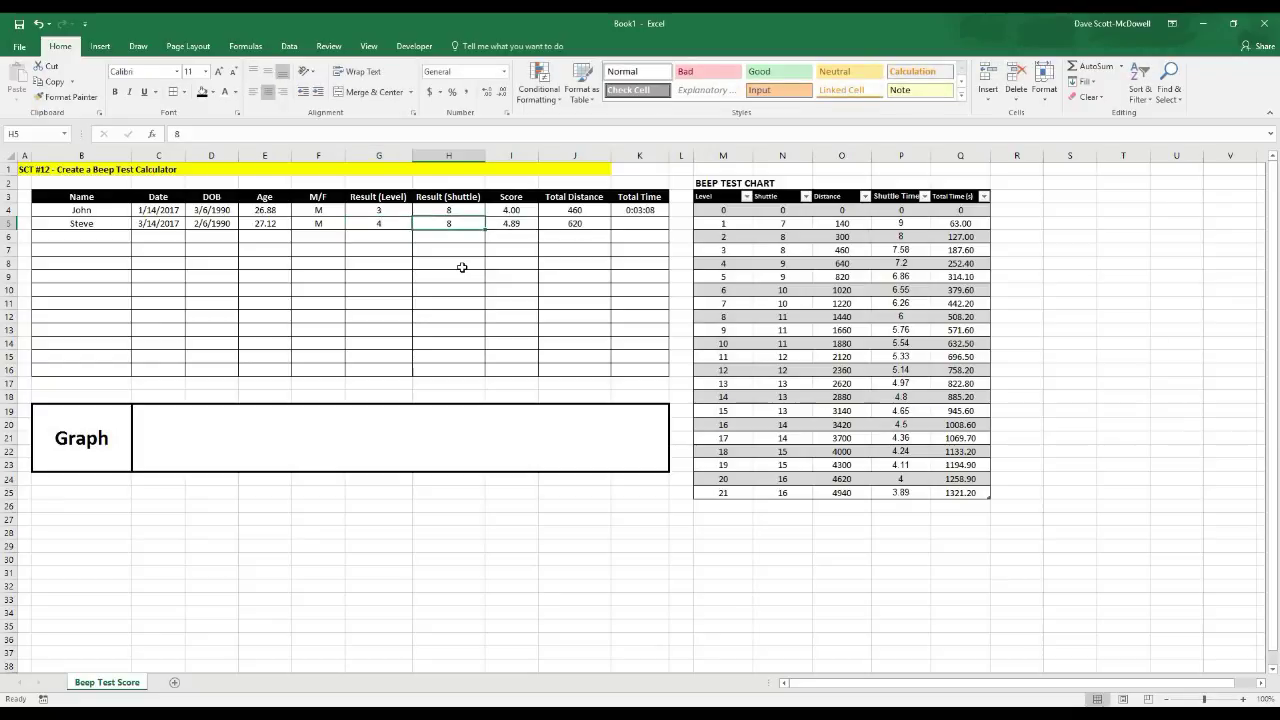
type("7")
key("Return")
left_click(394, 251)
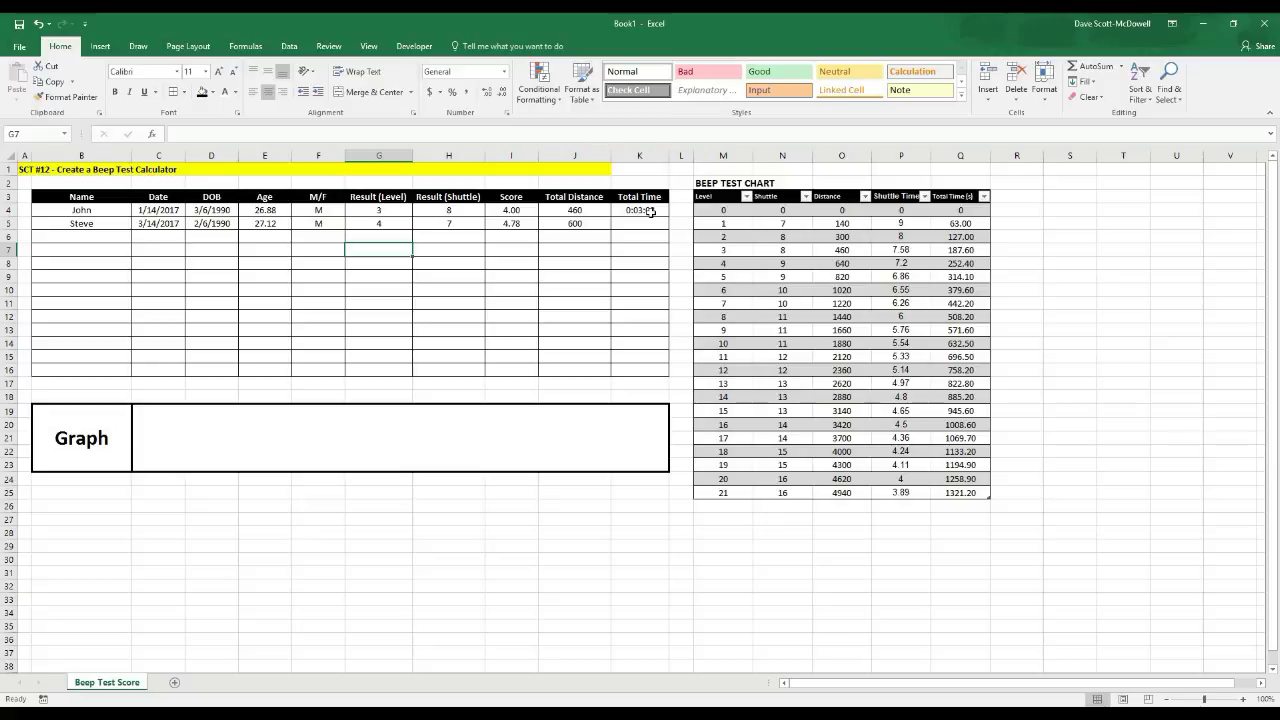
left_click(650, 212)
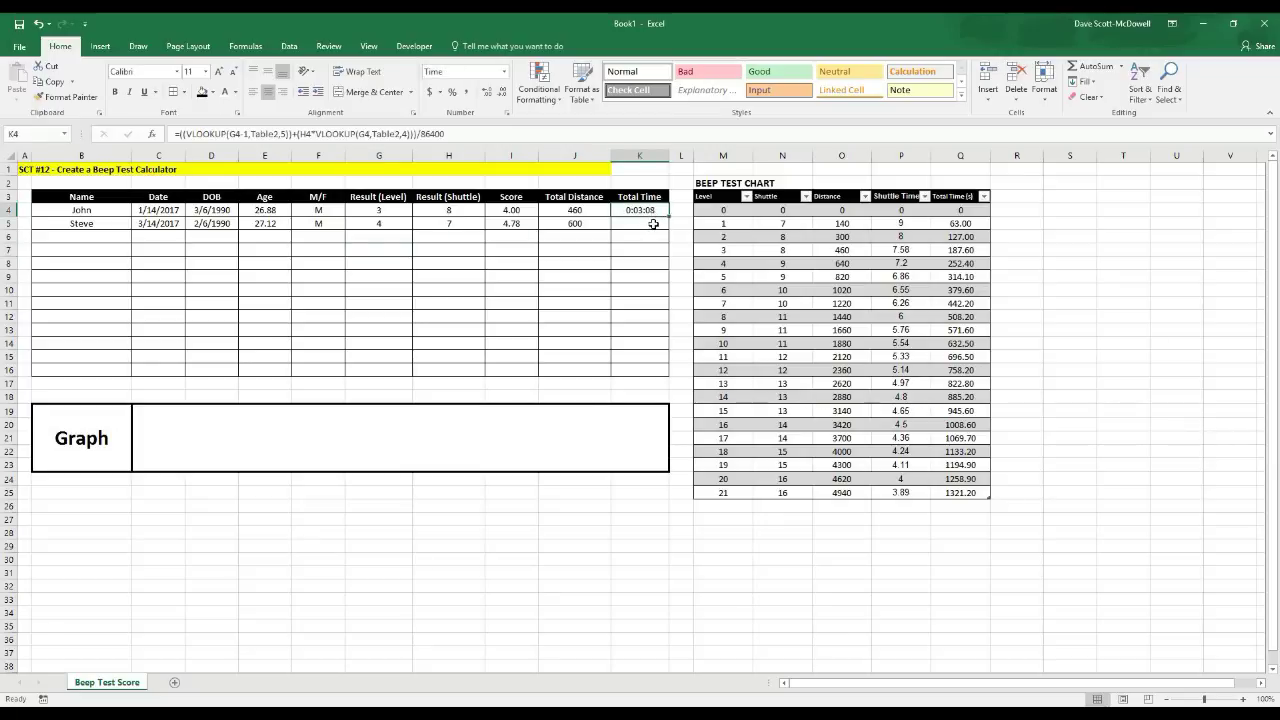
left_click(970, 224)
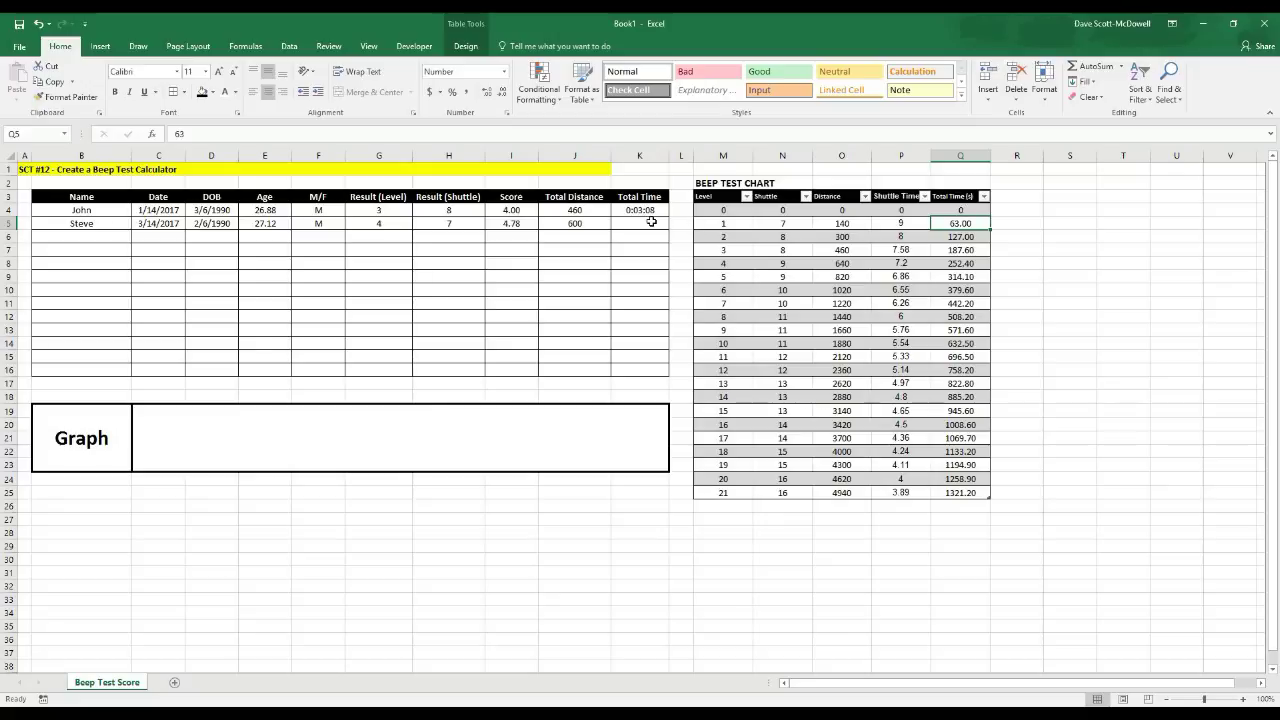
left_click(898, 252)
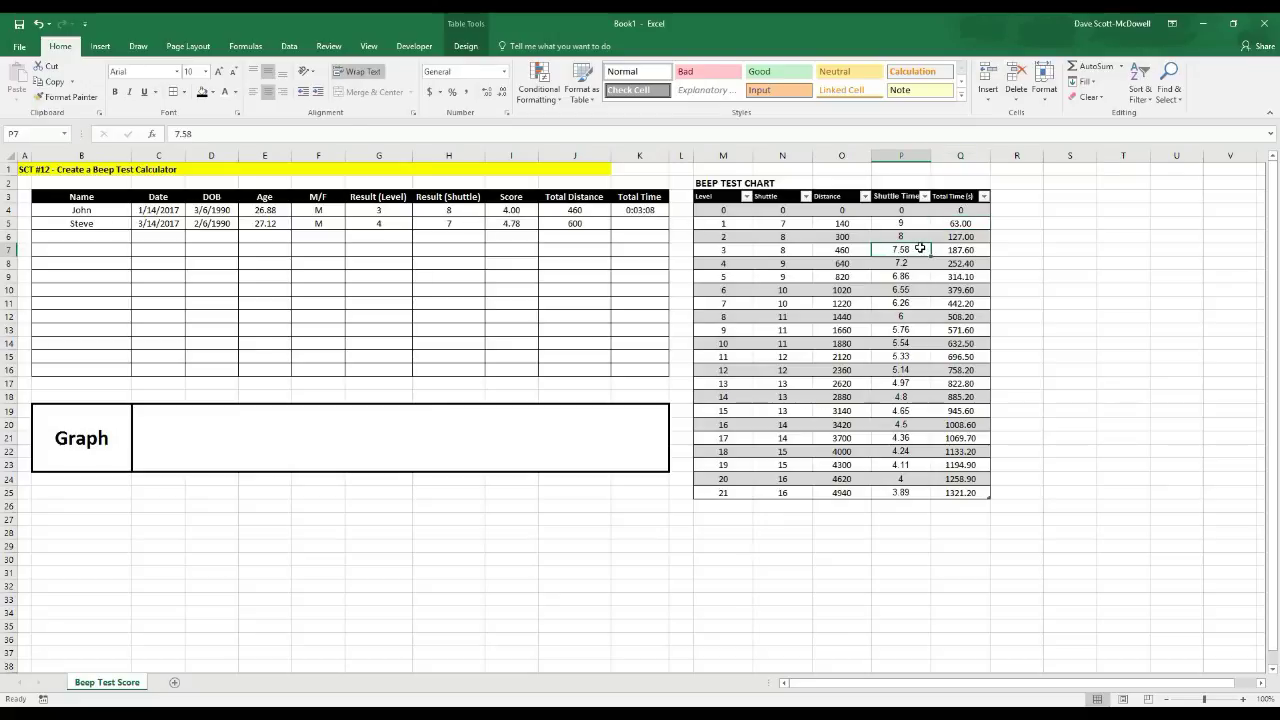
left_click(449, 229)
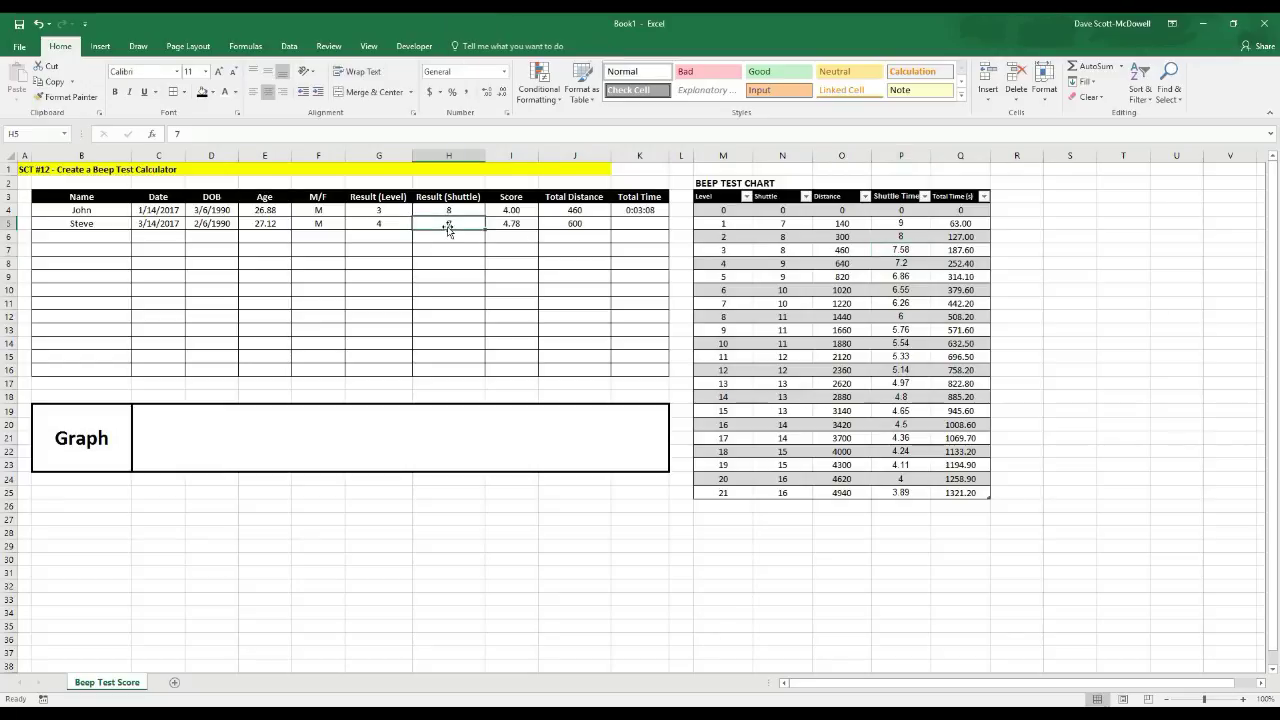
left_click(640, 222)
Enter =(VLOOKUP(G5-1,Table2,5)+(H5*VLOOKUP(G5,Table2,4)))/86400 in K5 for total time.
left_click(239, 135)
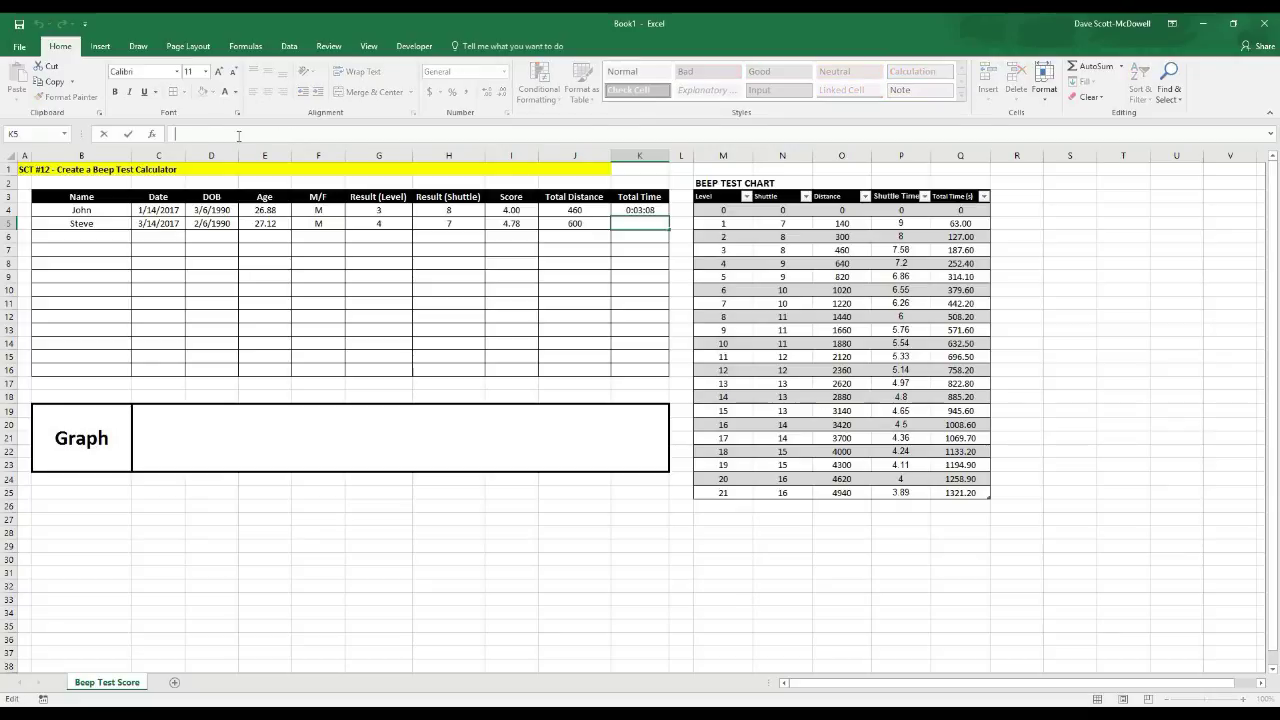
type("=(vlookup(")
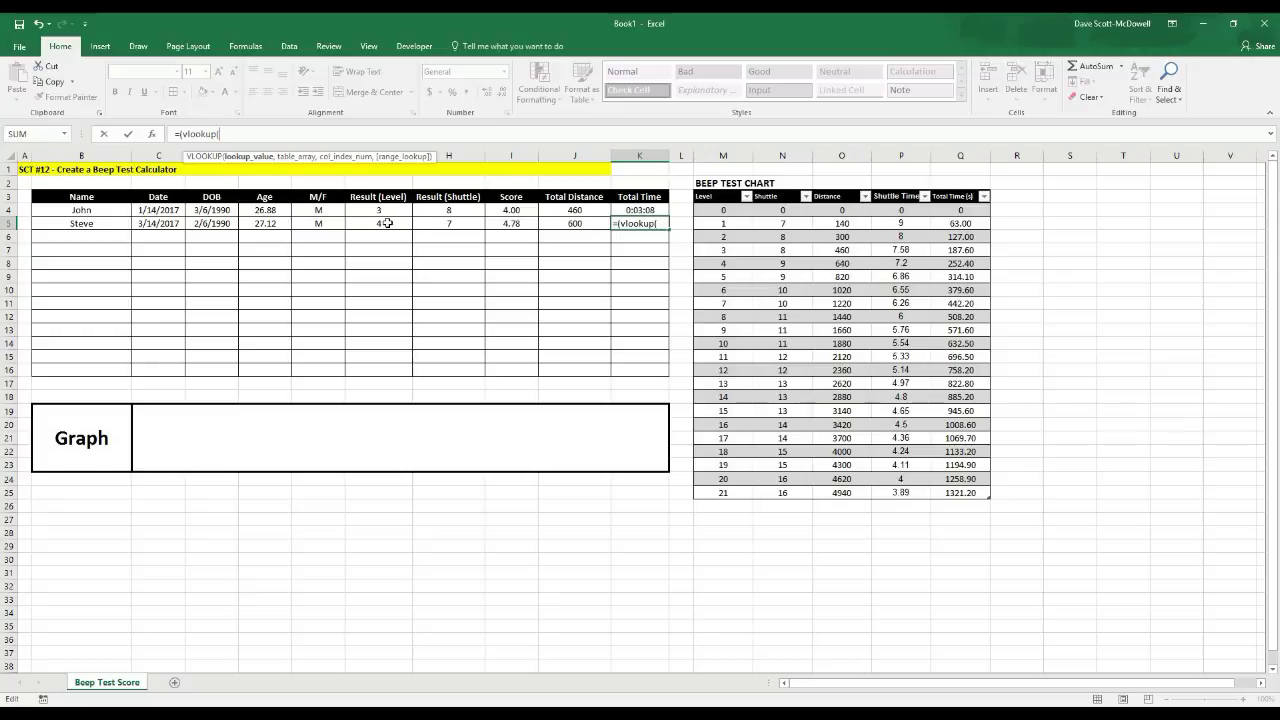
left_click(385, 223)
type("-1")
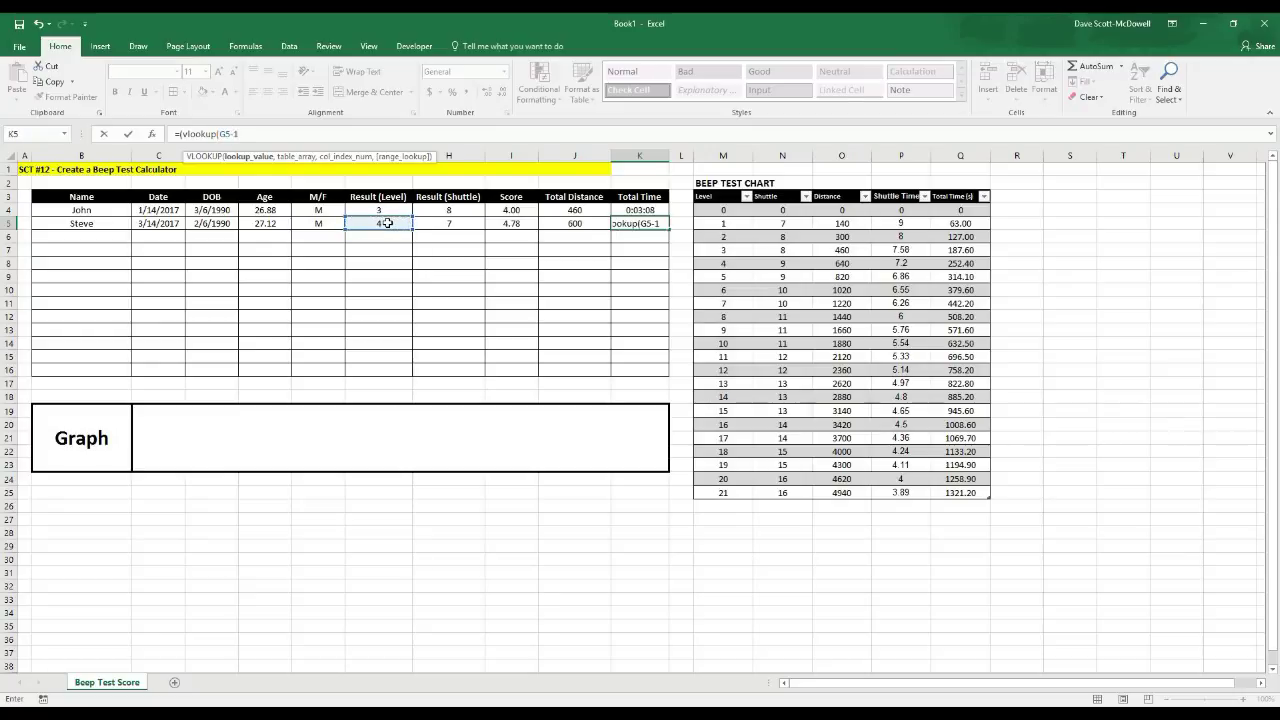
type(",table2,5")
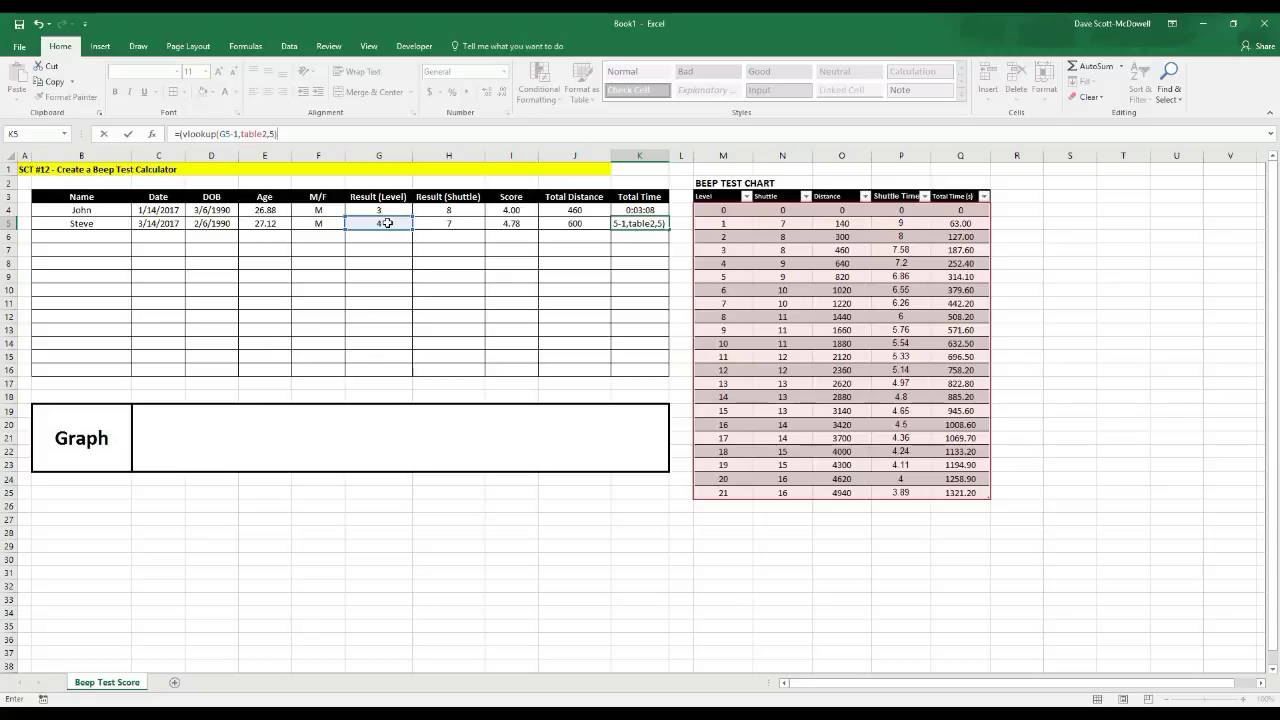
type("+(")
left_click(447, 222)
type("*")
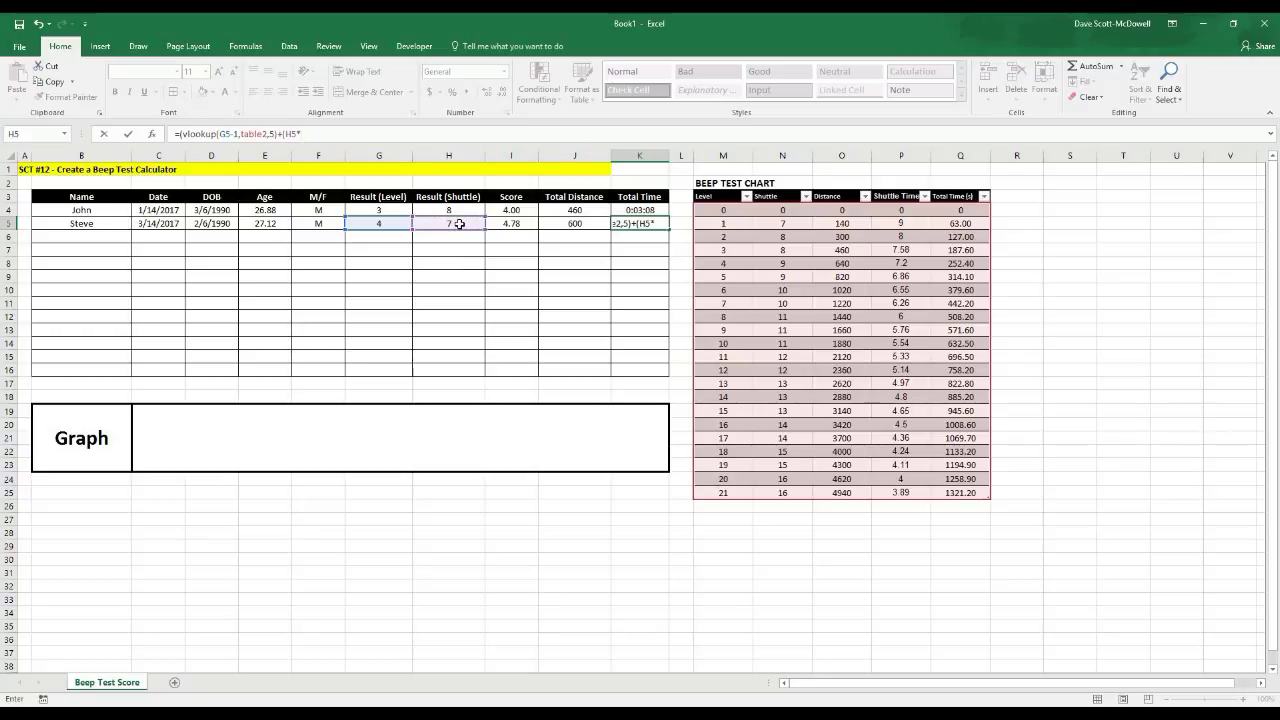
type("vlookup(")
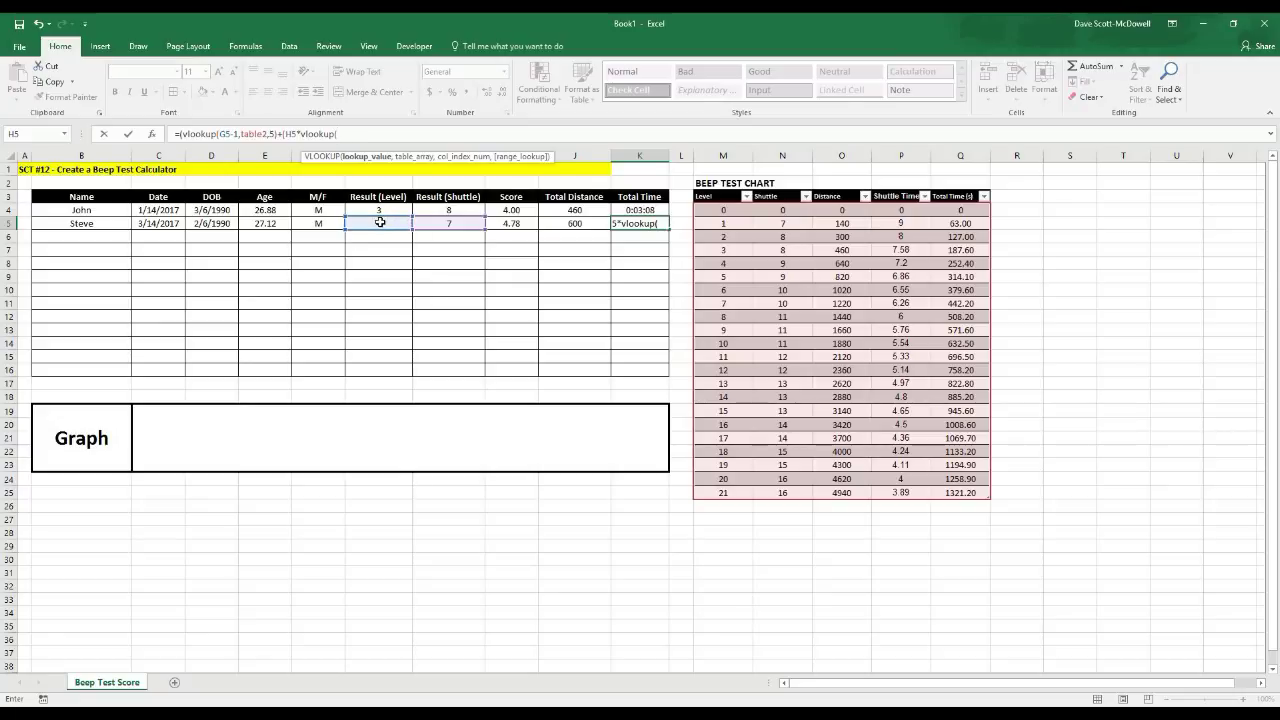
left_click(380, 222)
type(",tab")
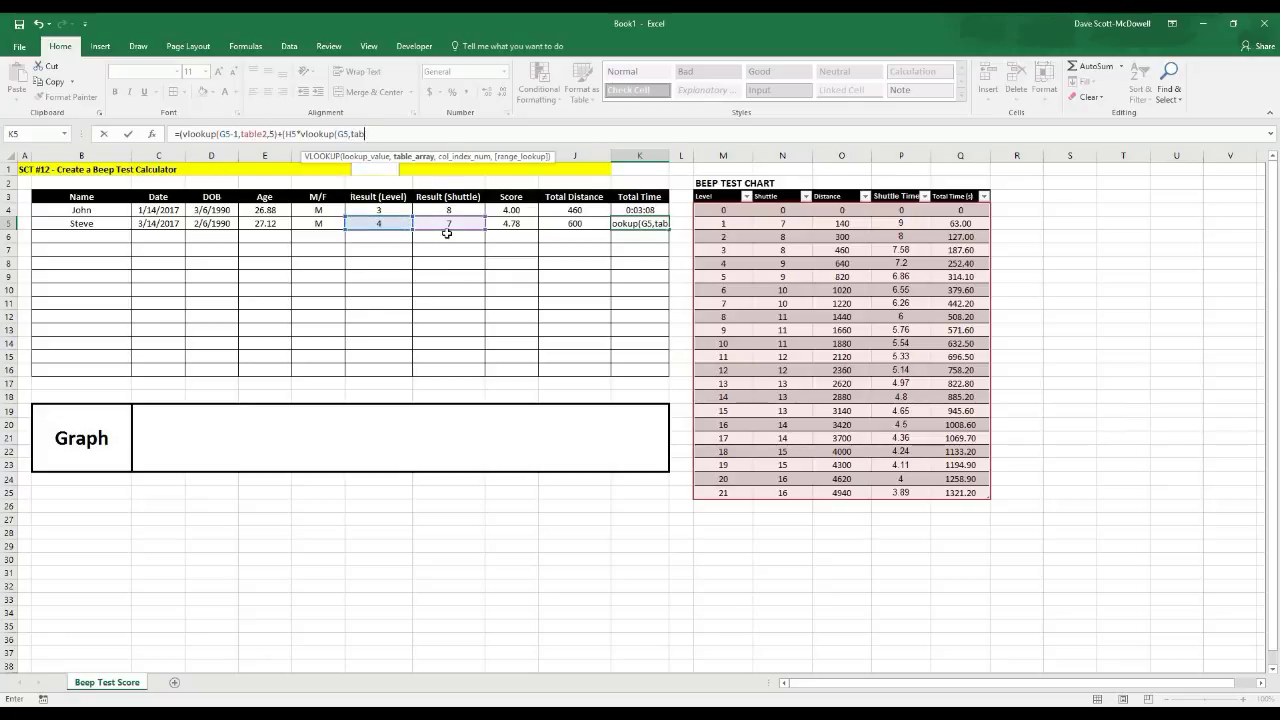
type("le2,")
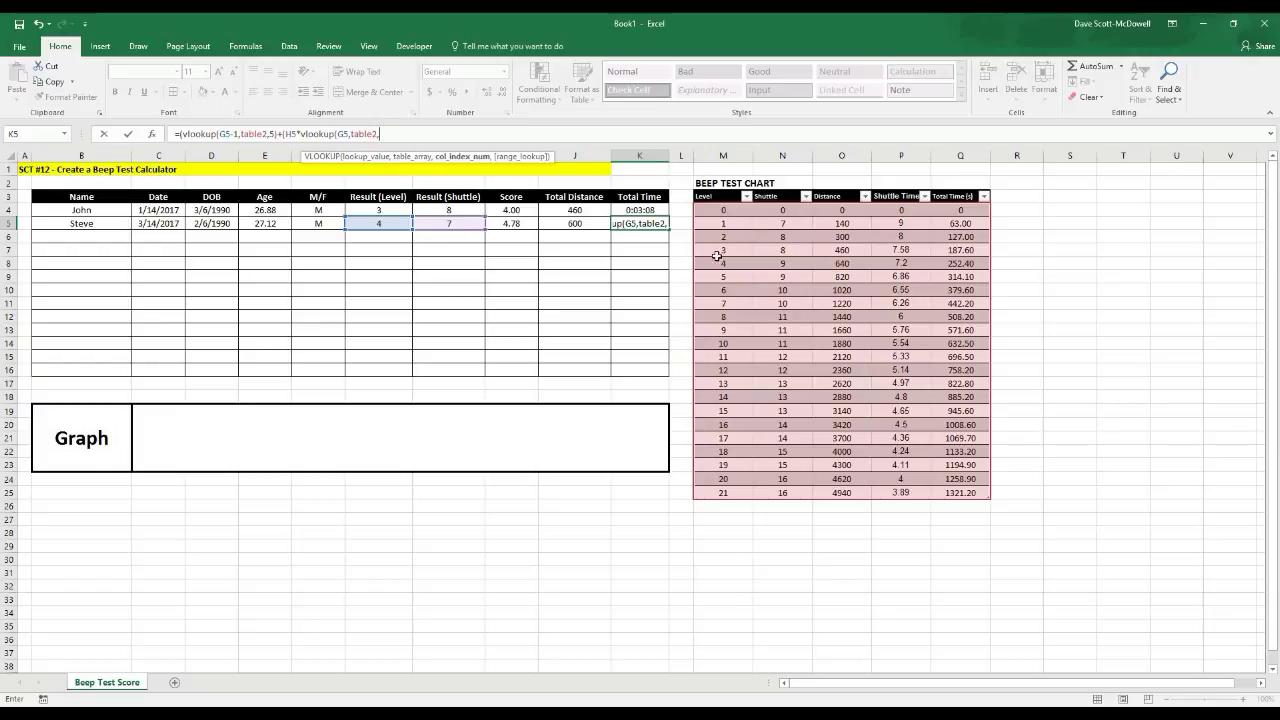
type("3")
key("BackSpace")
type("4)")
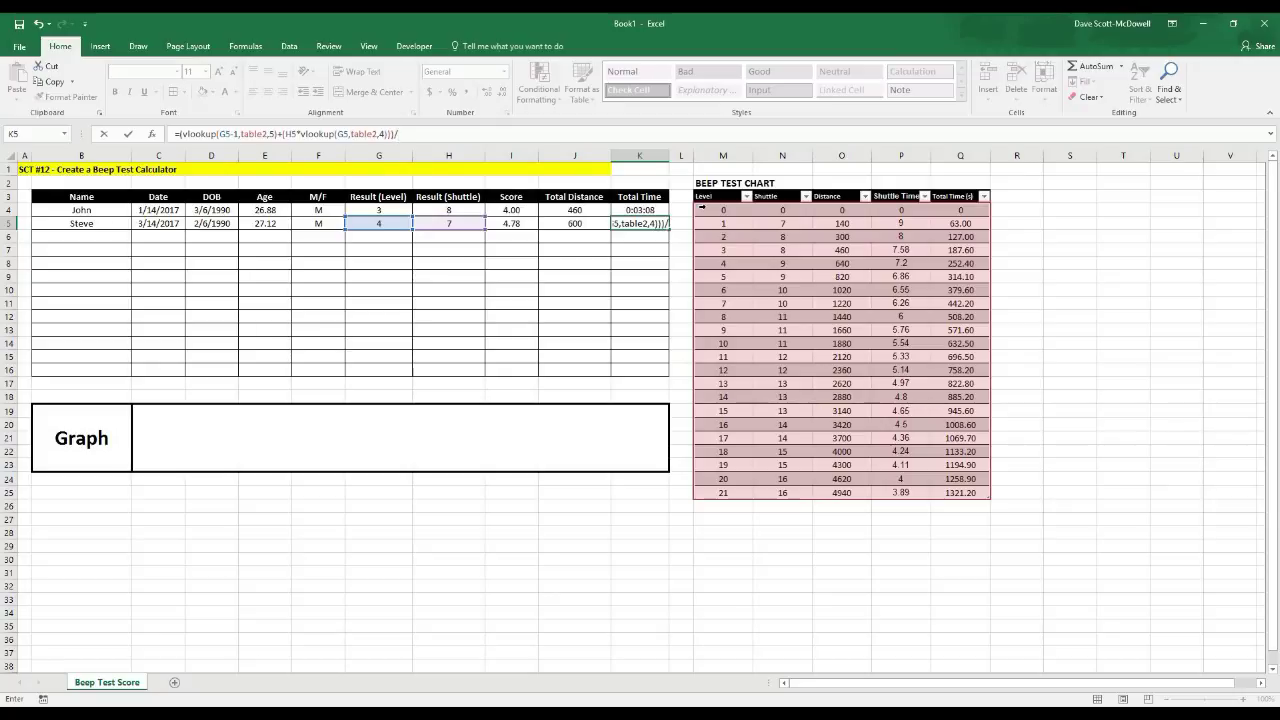
type(")/86400")
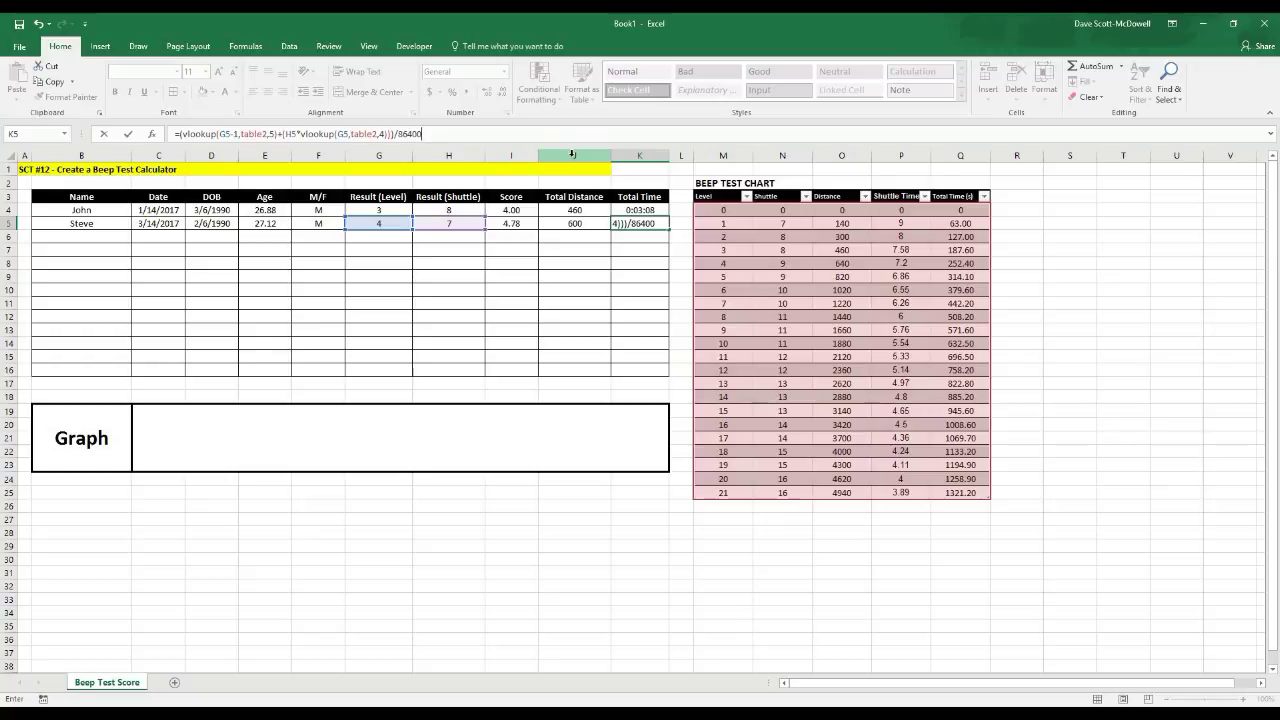
key("Return")
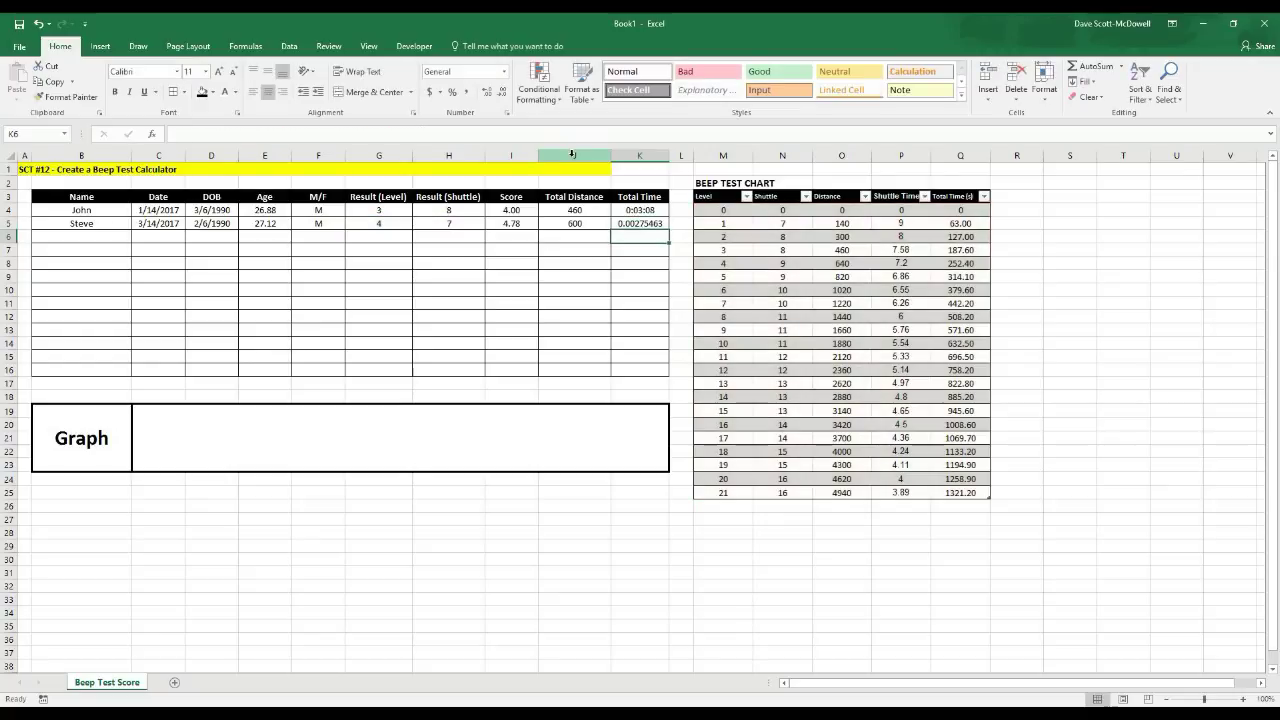
Apply the 13:30:55 time format to K5 so total time reads 0:03:58.
left_click(642, 221)
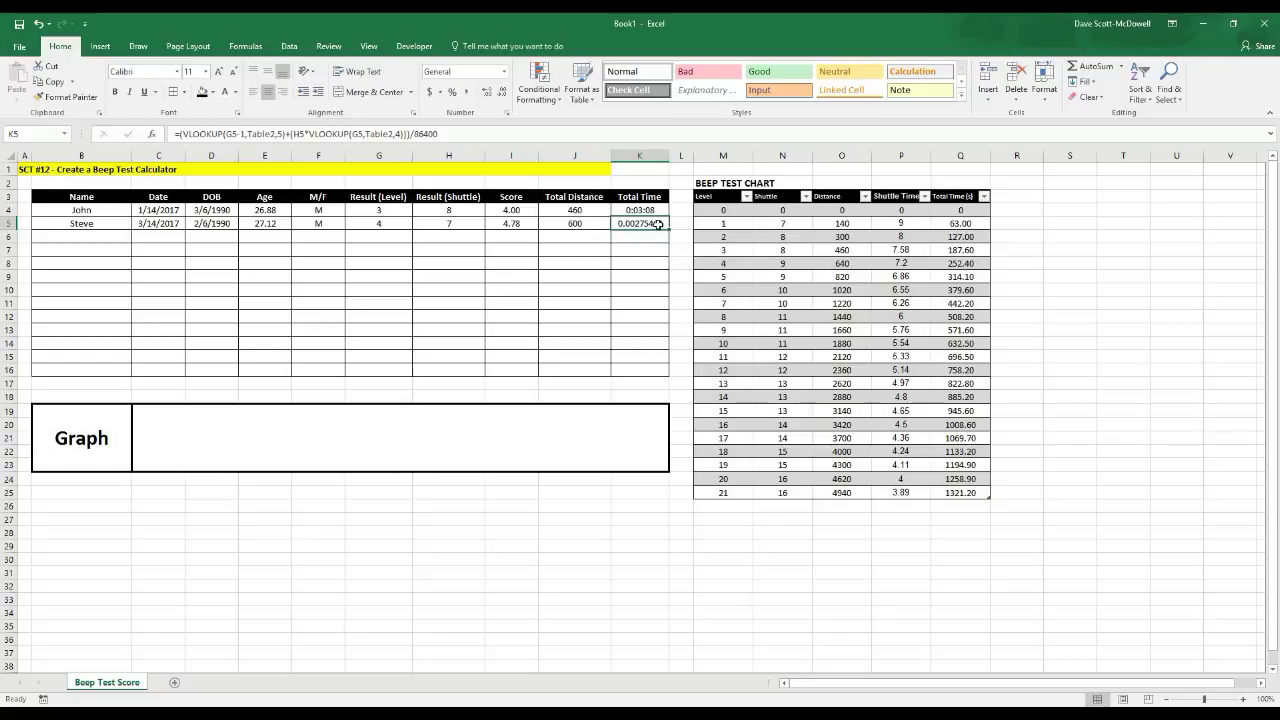
left_click(506, 74)
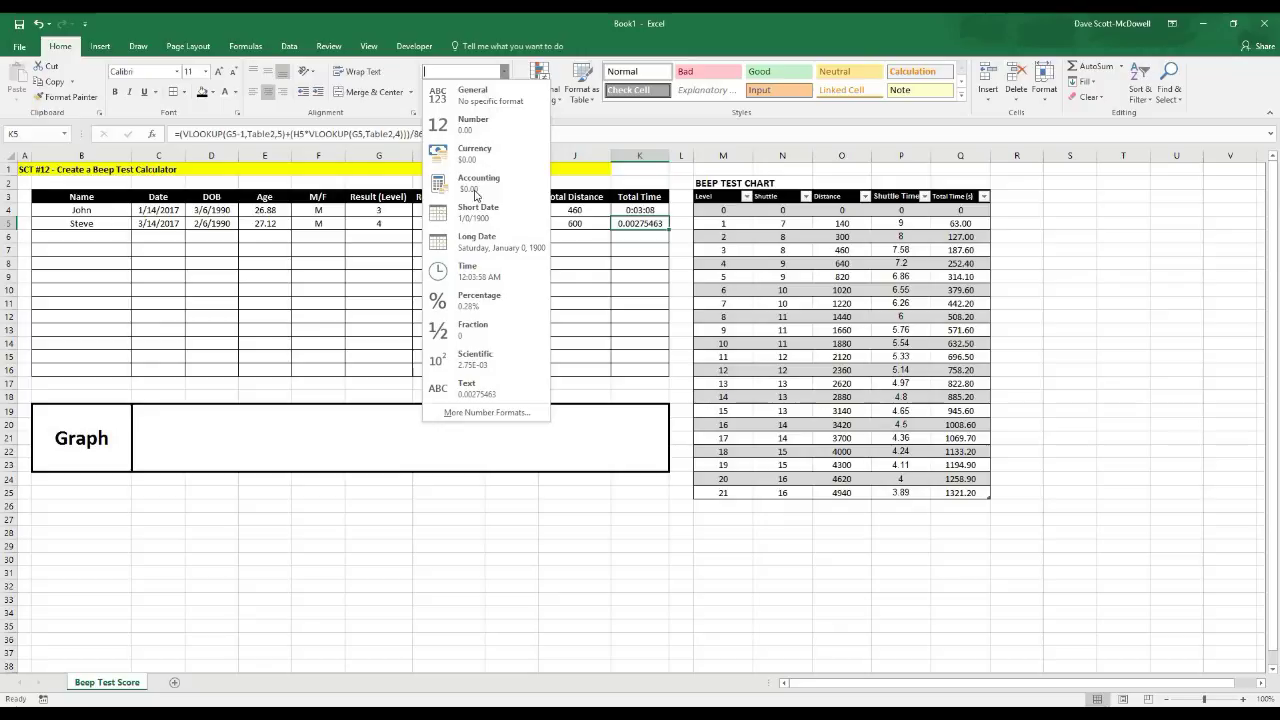
left_click(465, 418)
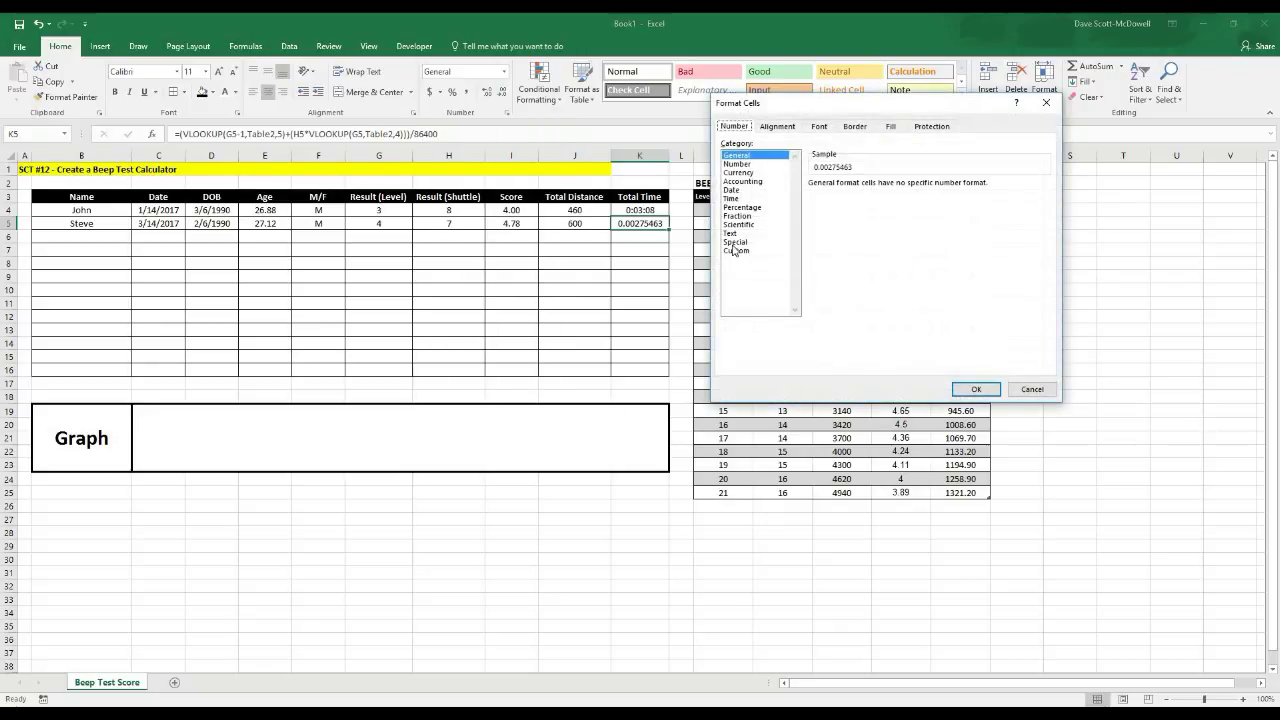
left_click(733, 198)
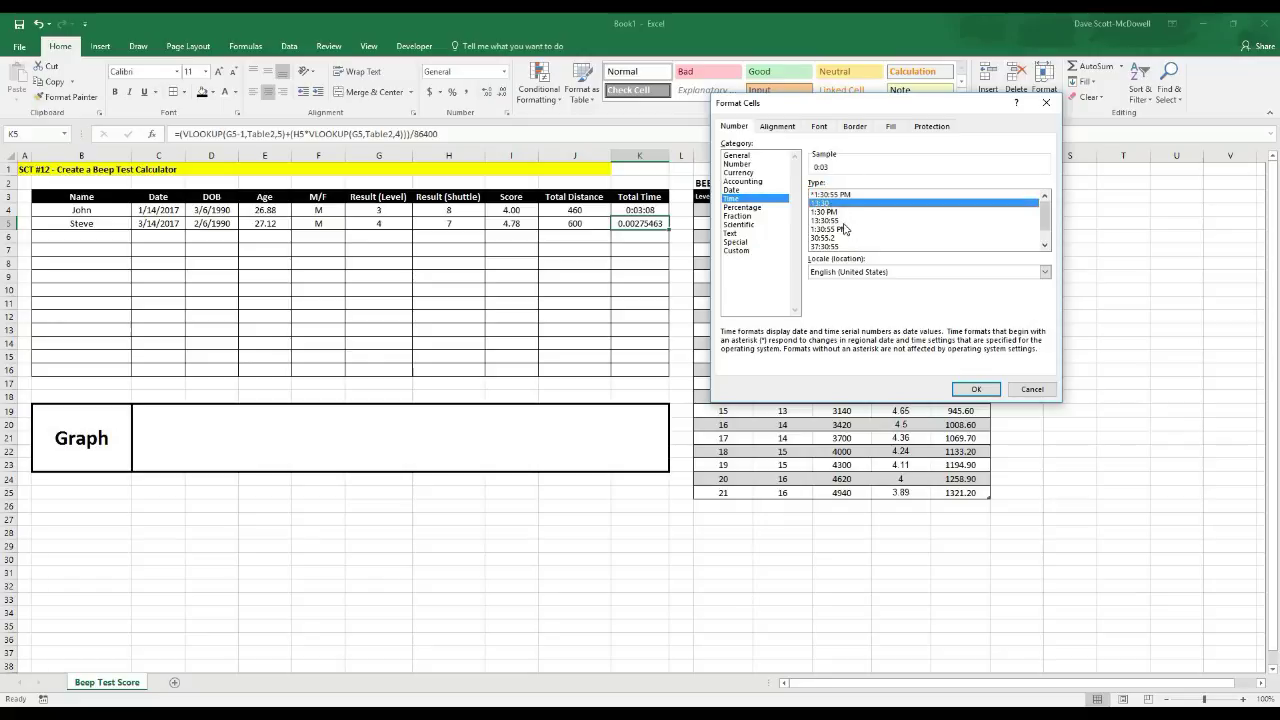
left_click(842, 221)
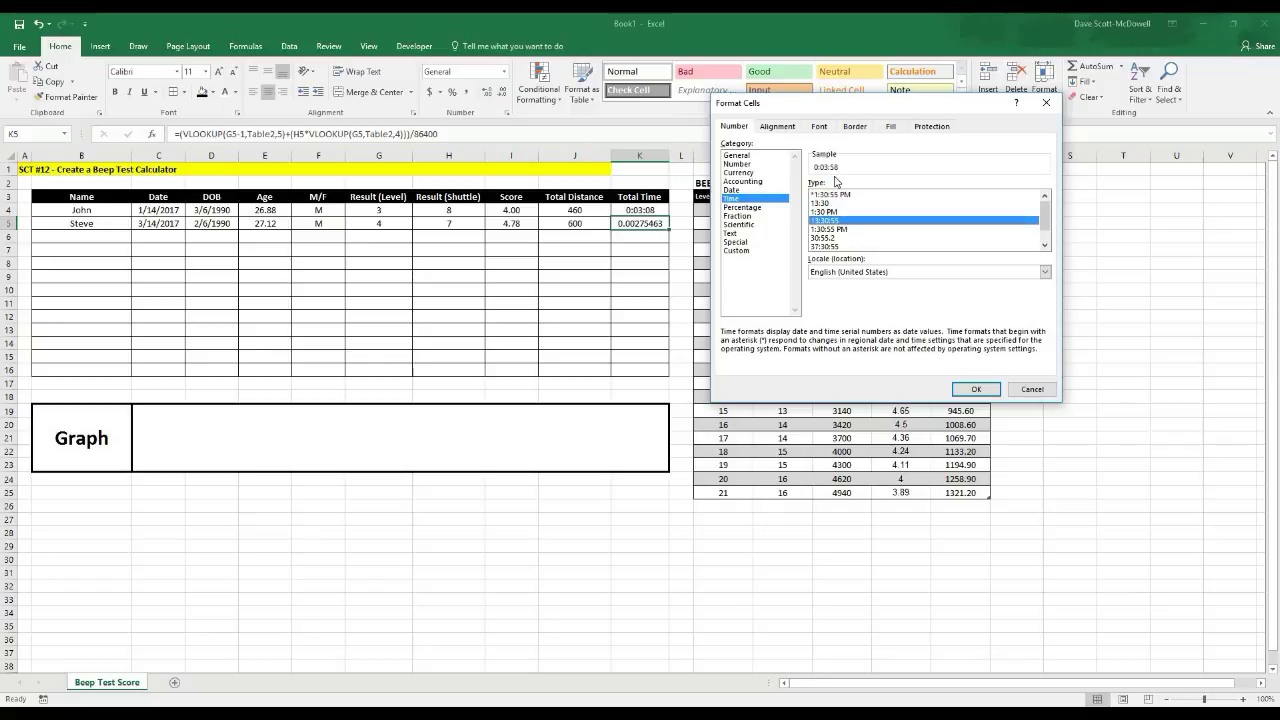
left_click(975, 391)
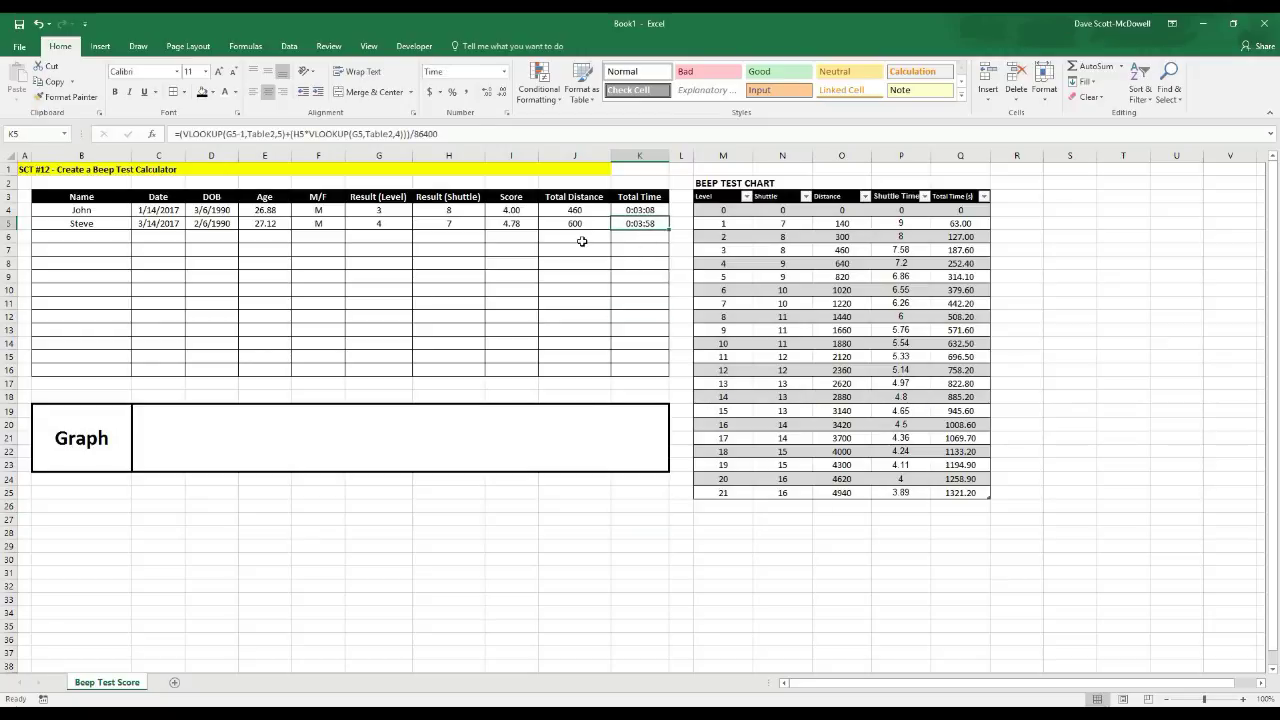
left_click(384, 222)
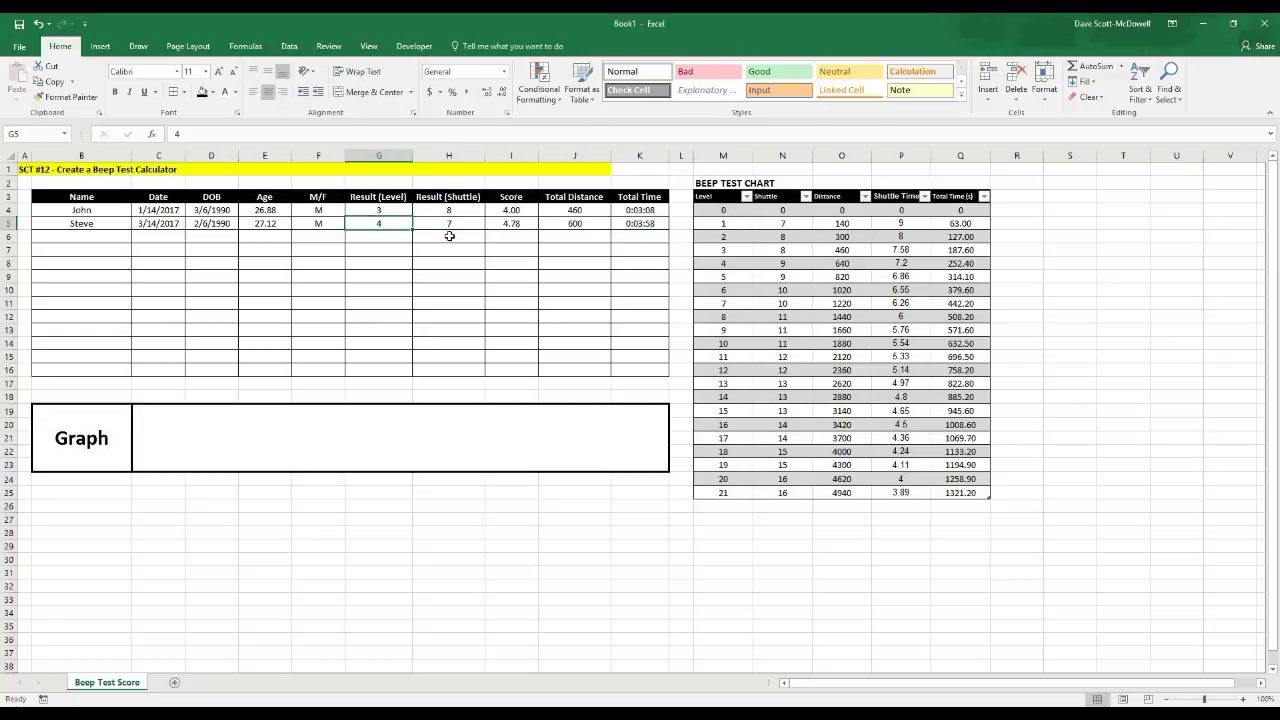
type("3")
key("Tab")
type("8")
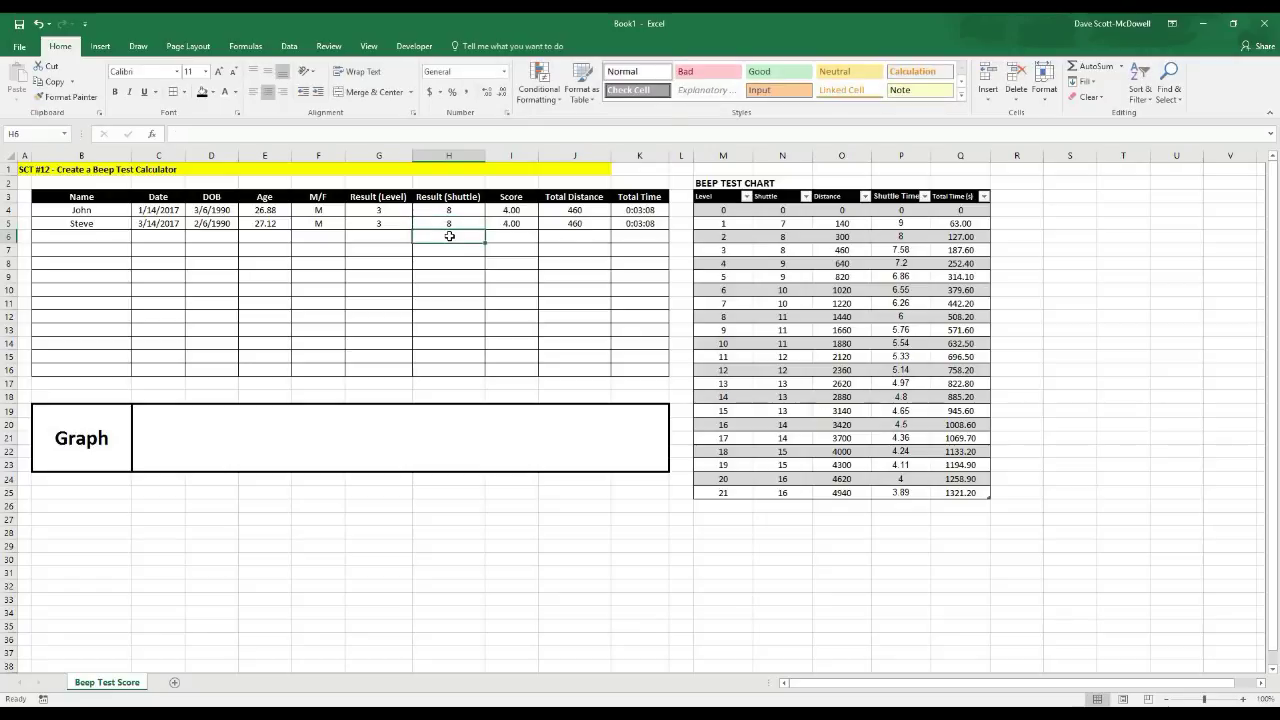
key("shift+Tab")
type("4")
key("Tab")
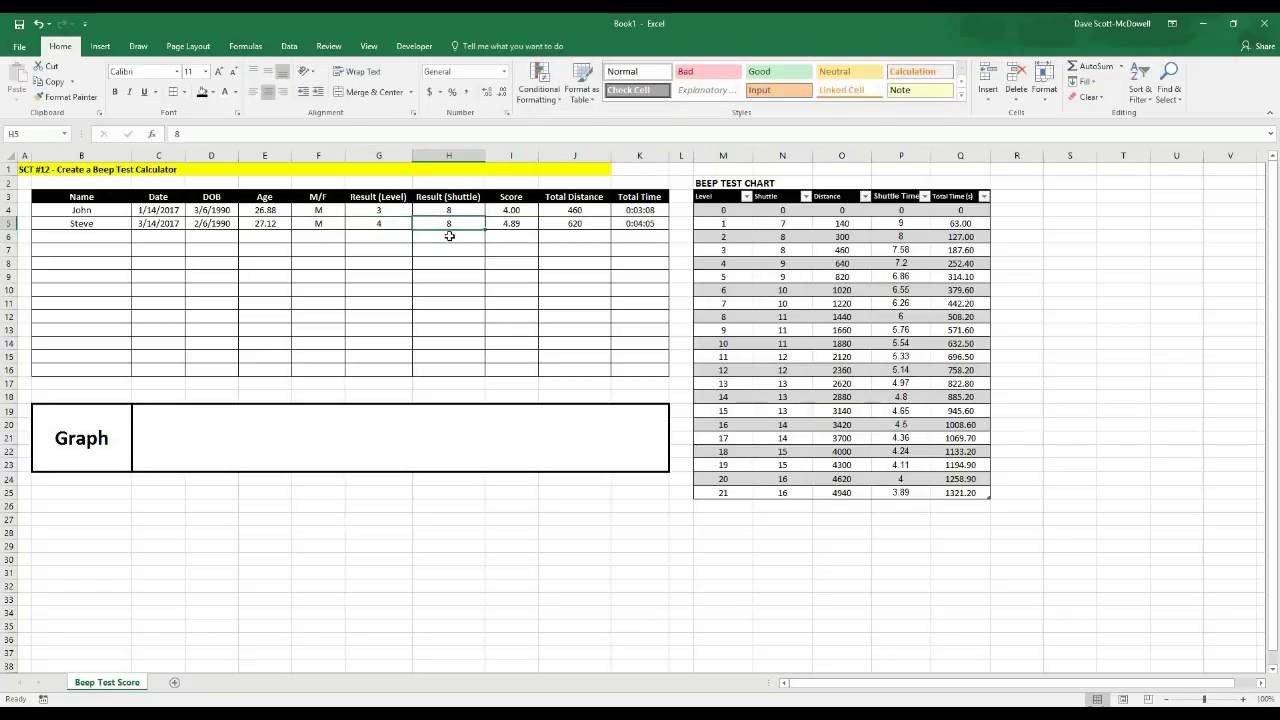
type("7")
left_click(450, 236)
left_click(288, 288)
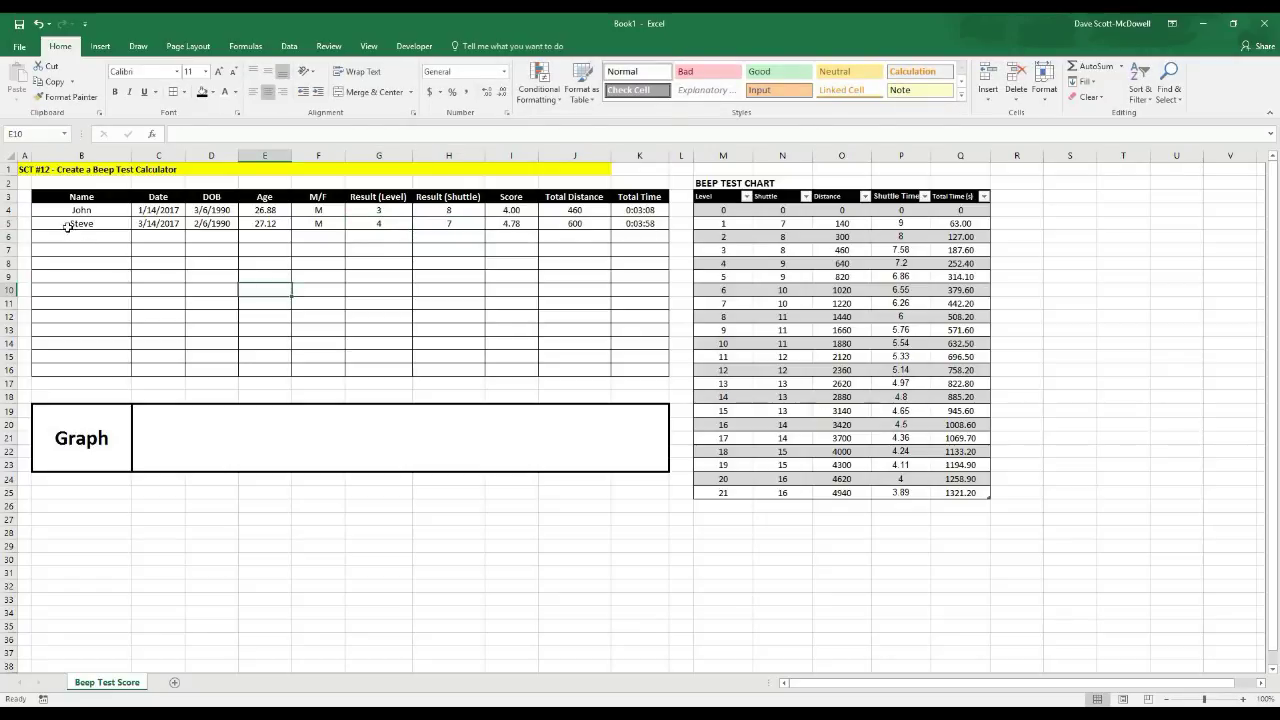
key("Escape")
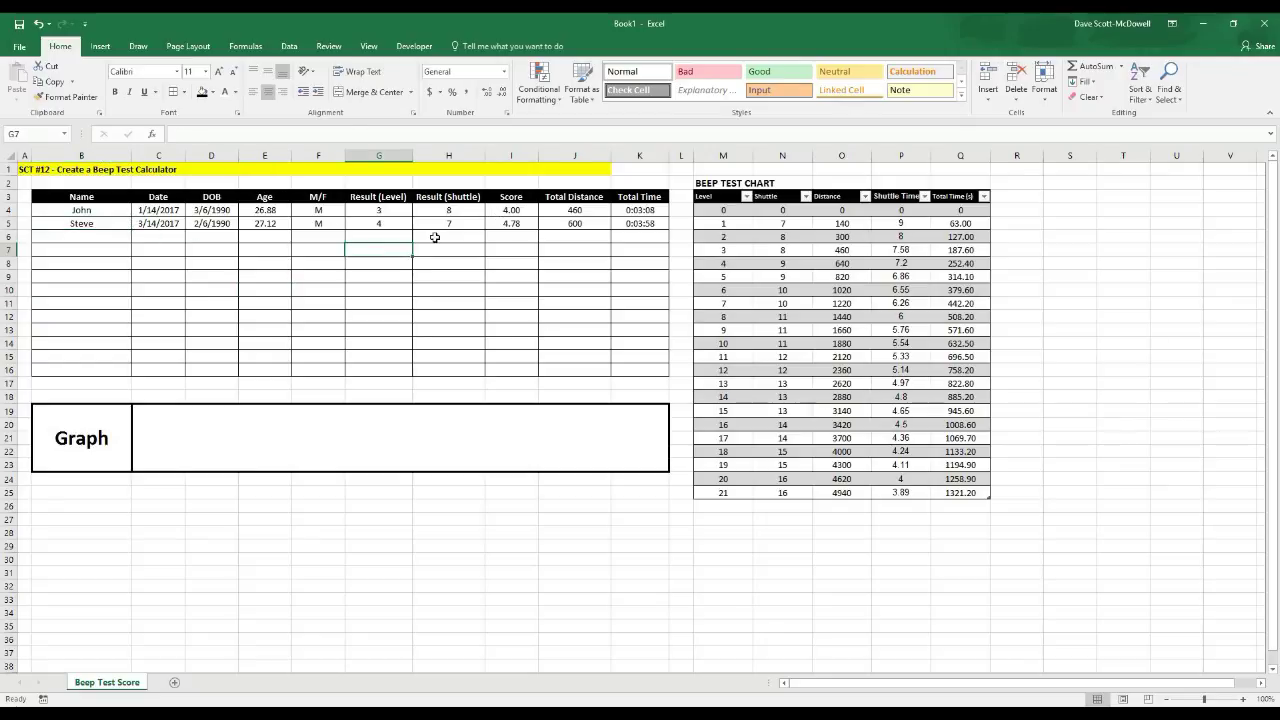
left_click(520, 224)
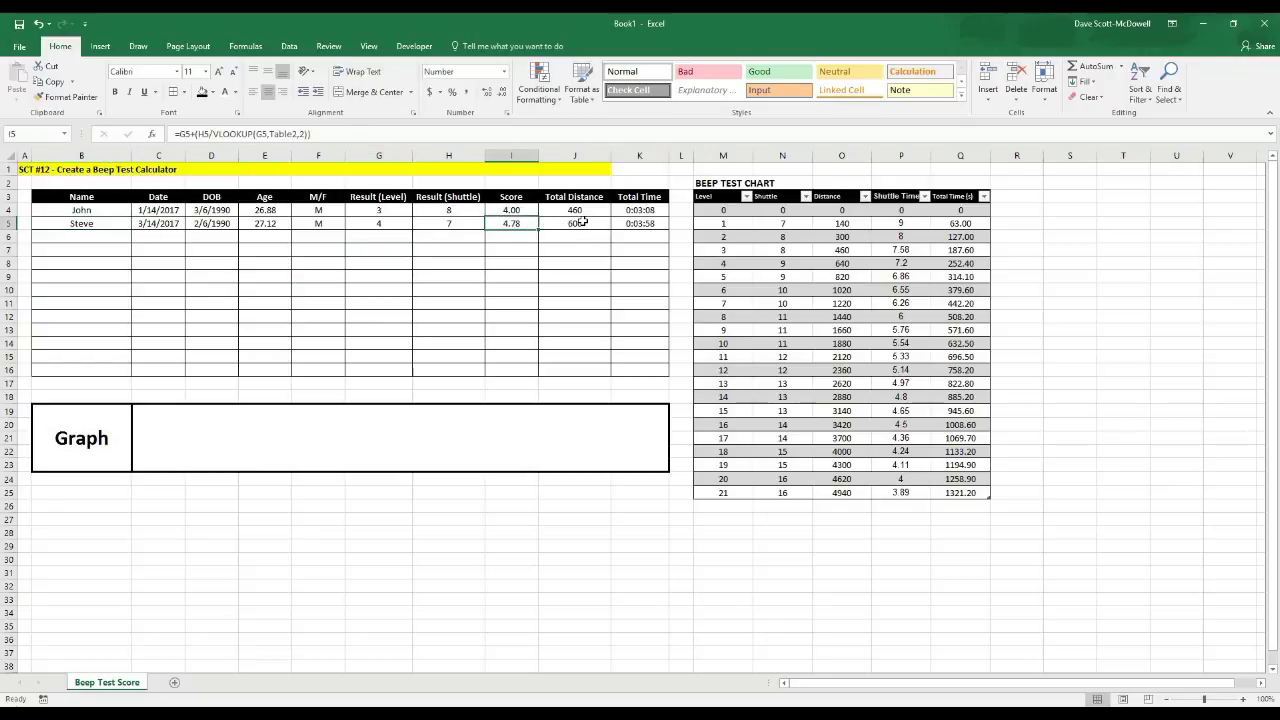
left_click(582, 222)
Check the Total Time formula in K5, then select the merged graph area beside Graph.
left_click(628, 224)
left_click(525, 345)
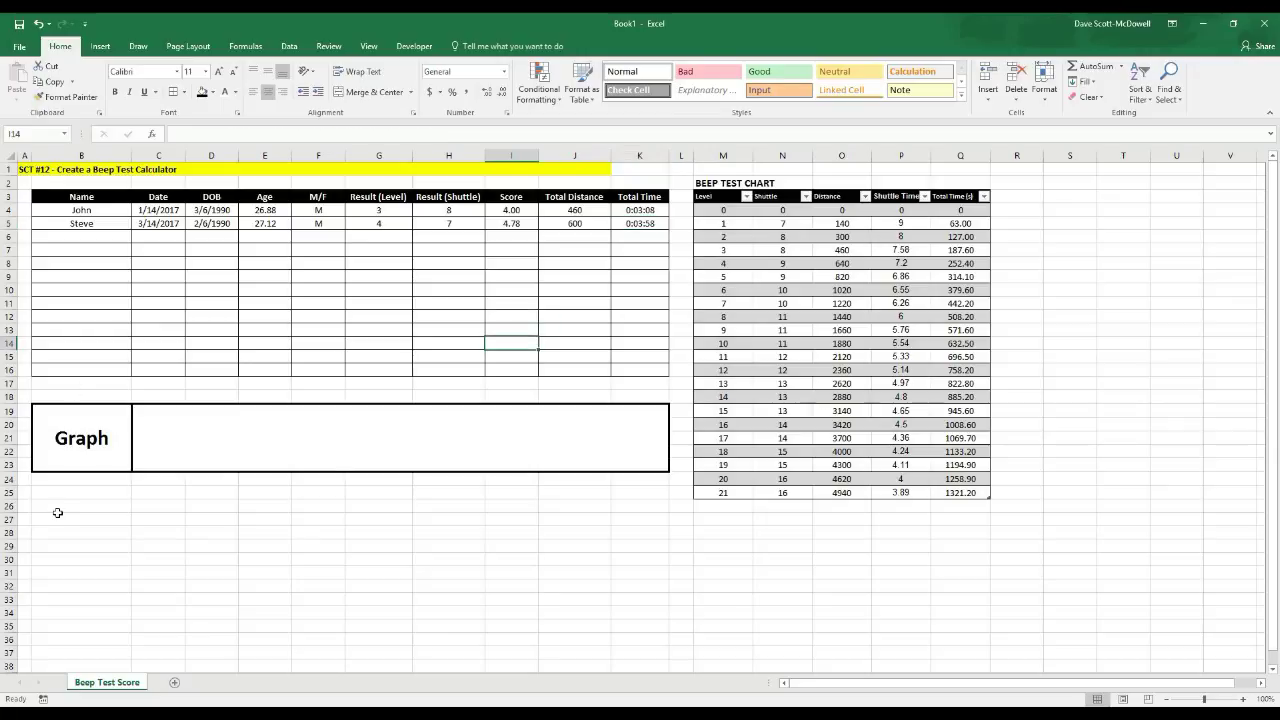
left_click(168, 558)
left_click(170, 433)
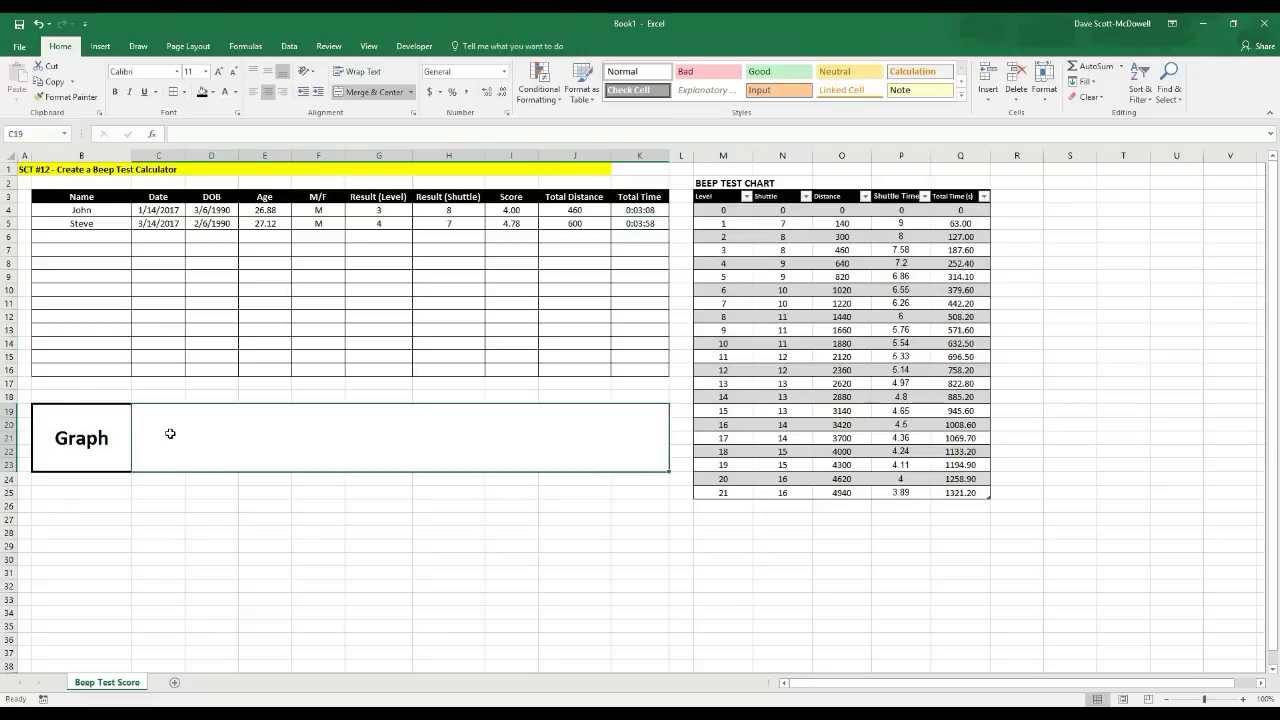
left_click(173, 507)
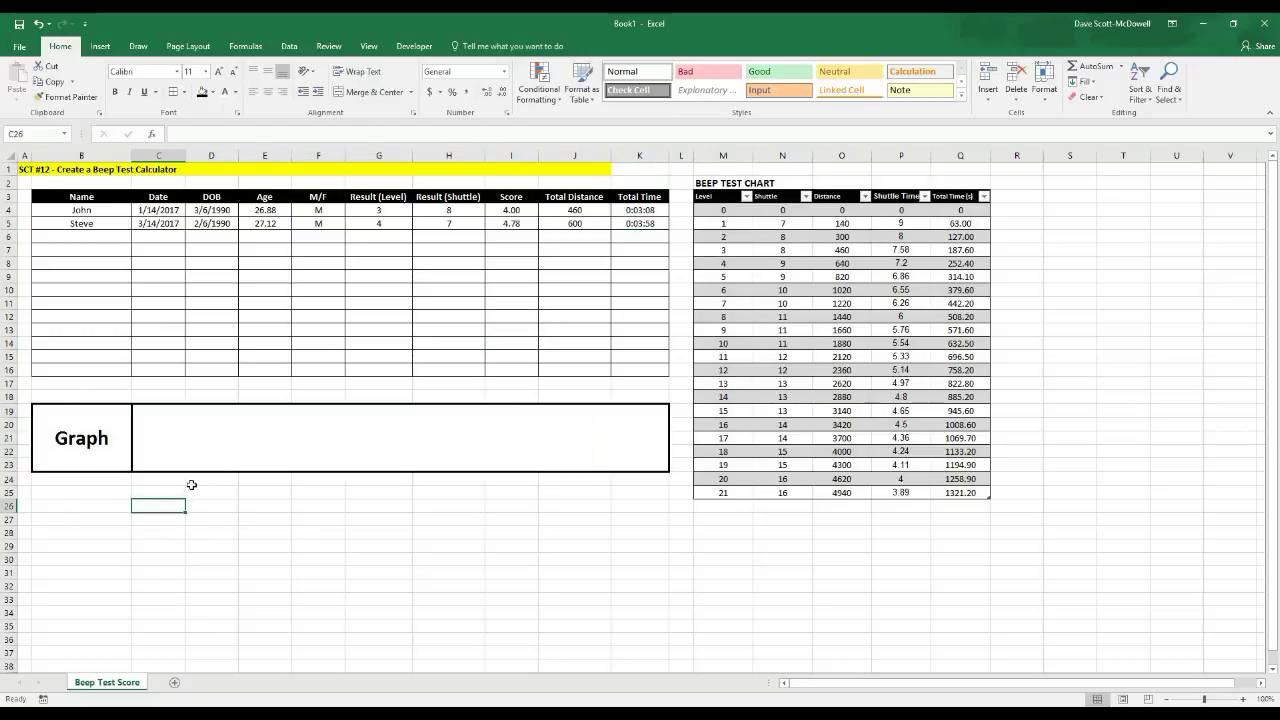
left_click(171, 420)
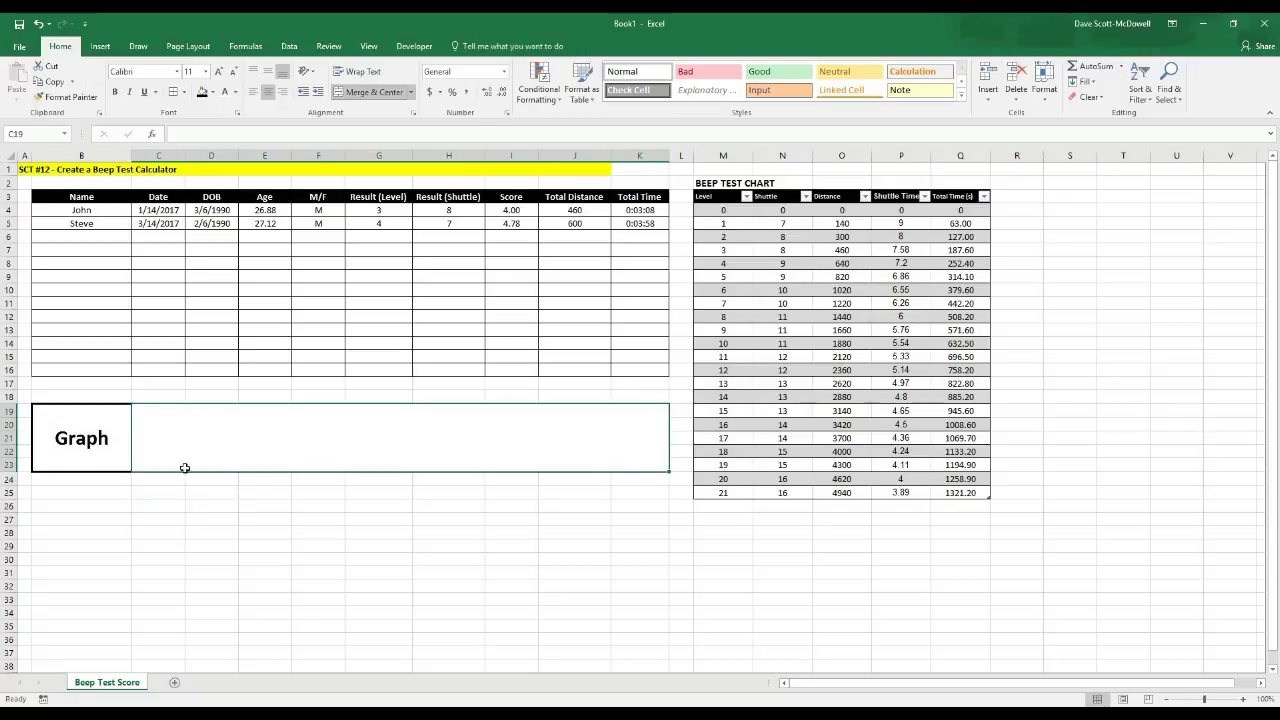
Split the graph area and merge C19:K23 back into one centered cell.
key("ctrl+z")
left_click_drag(150, 418, 643, 468)
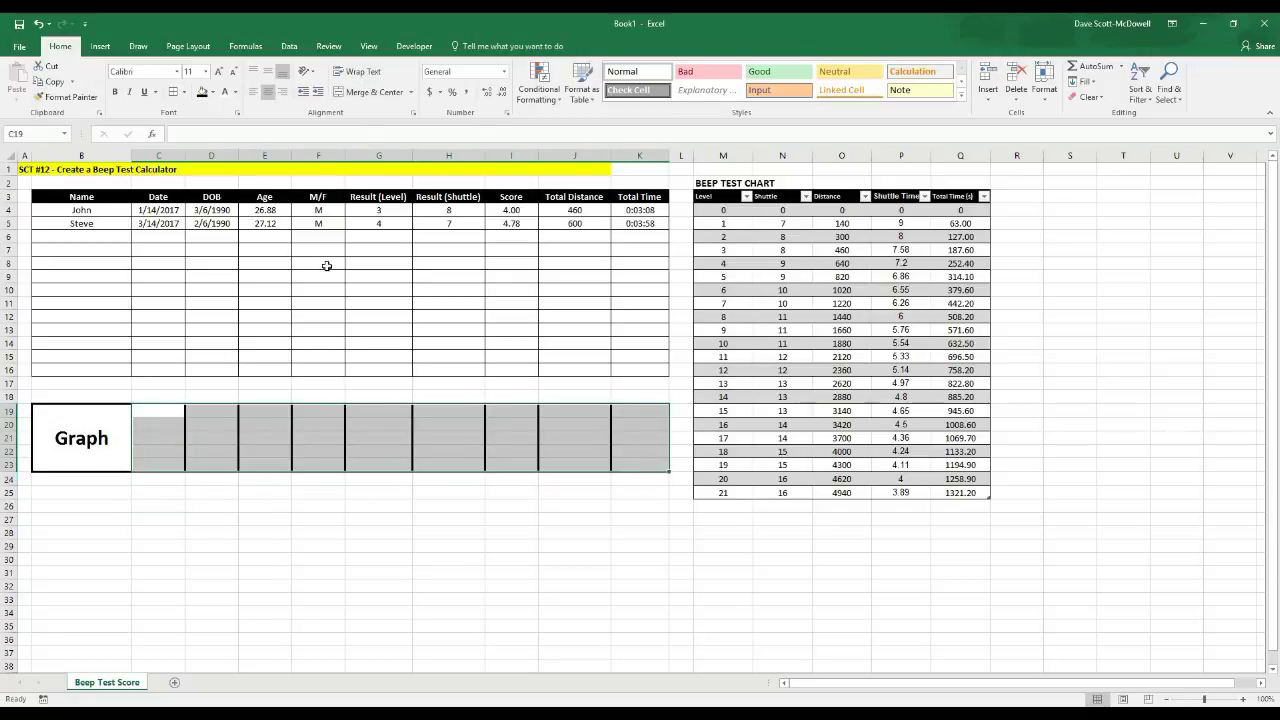
left_click(375, 92)
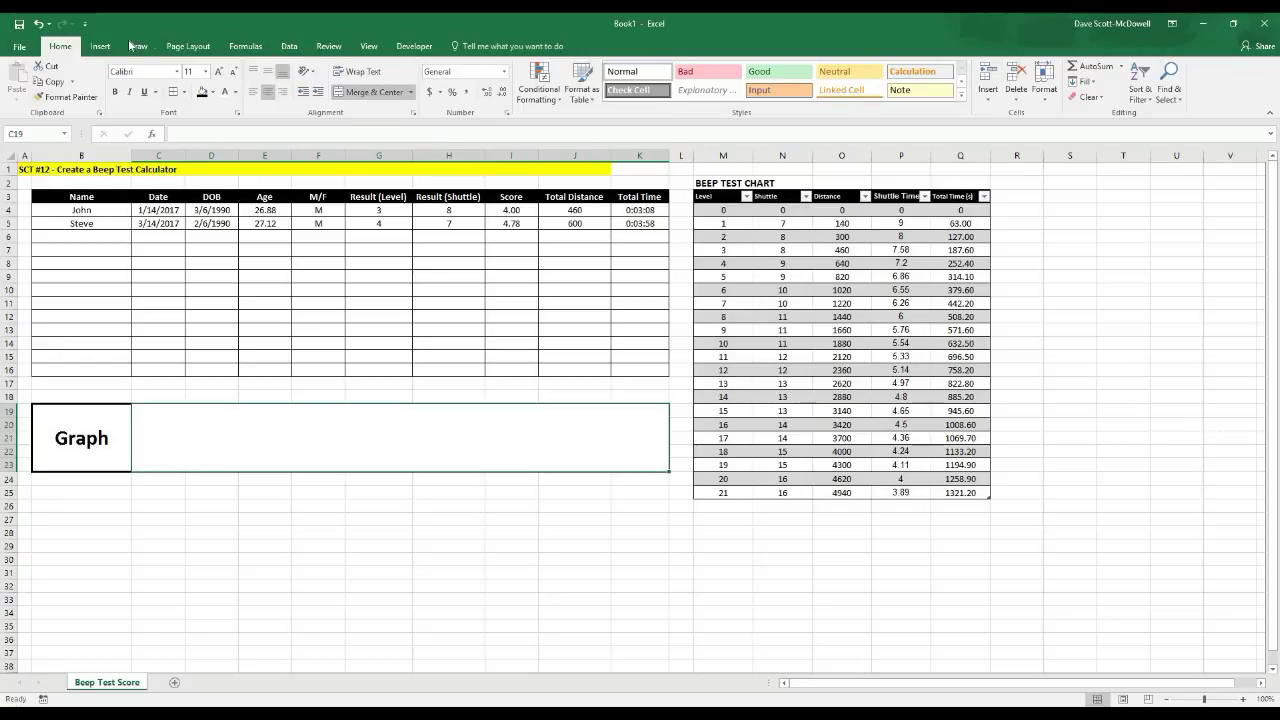
left_click(104, 47)
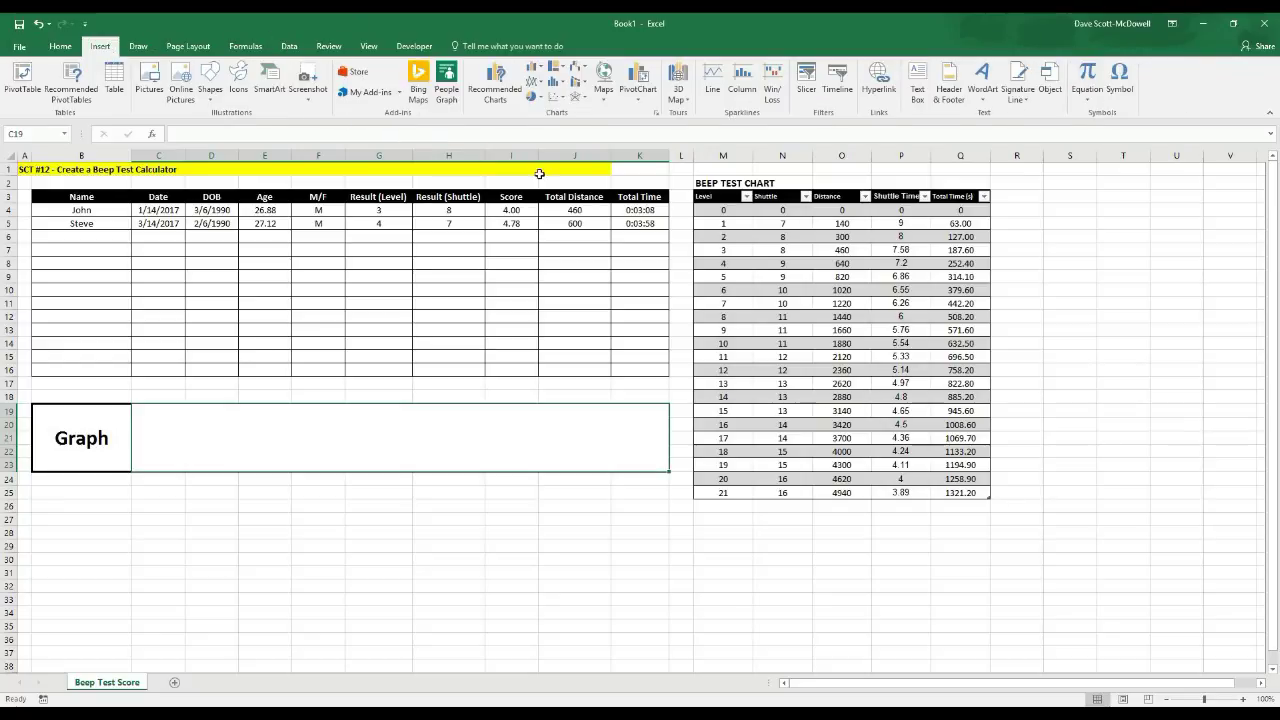
Insert a column sparkline with data range I4:I16 placed in merged cell $C$19.
left_click(742, 84)
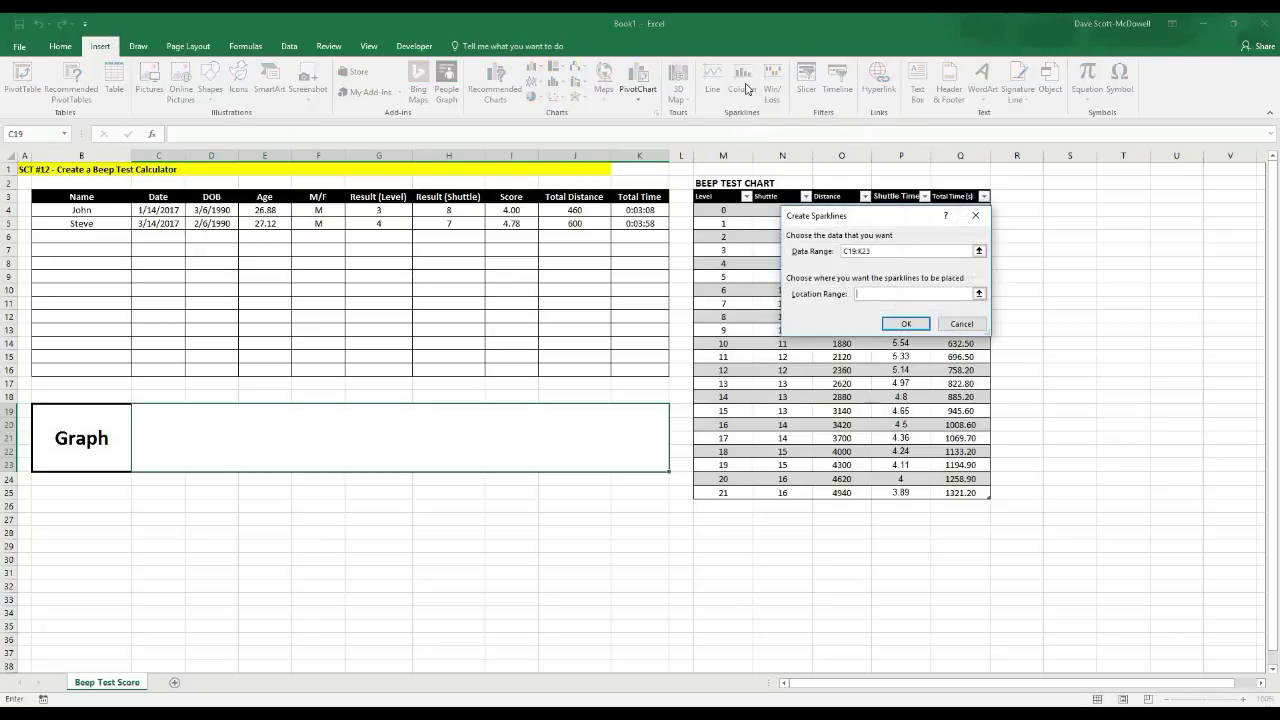
left_click(980, 252)
left_click_drag(511, 210, 517, 375)
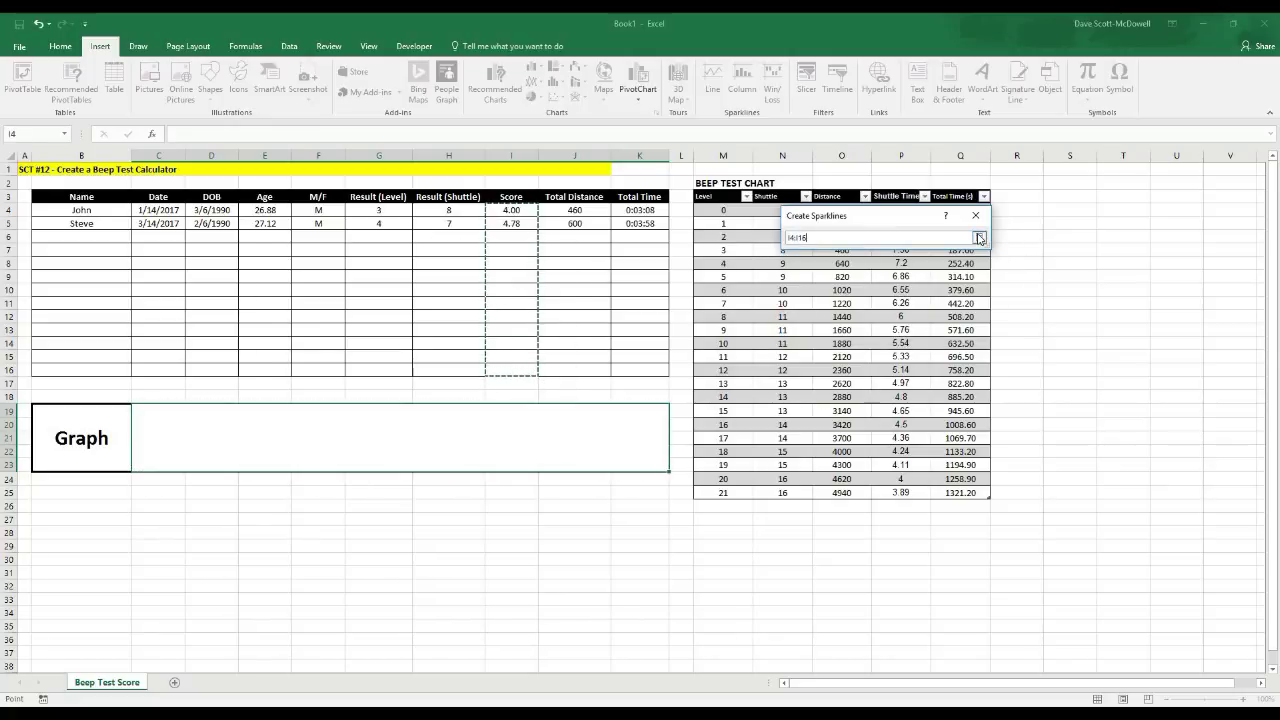
left_click(980, 237)
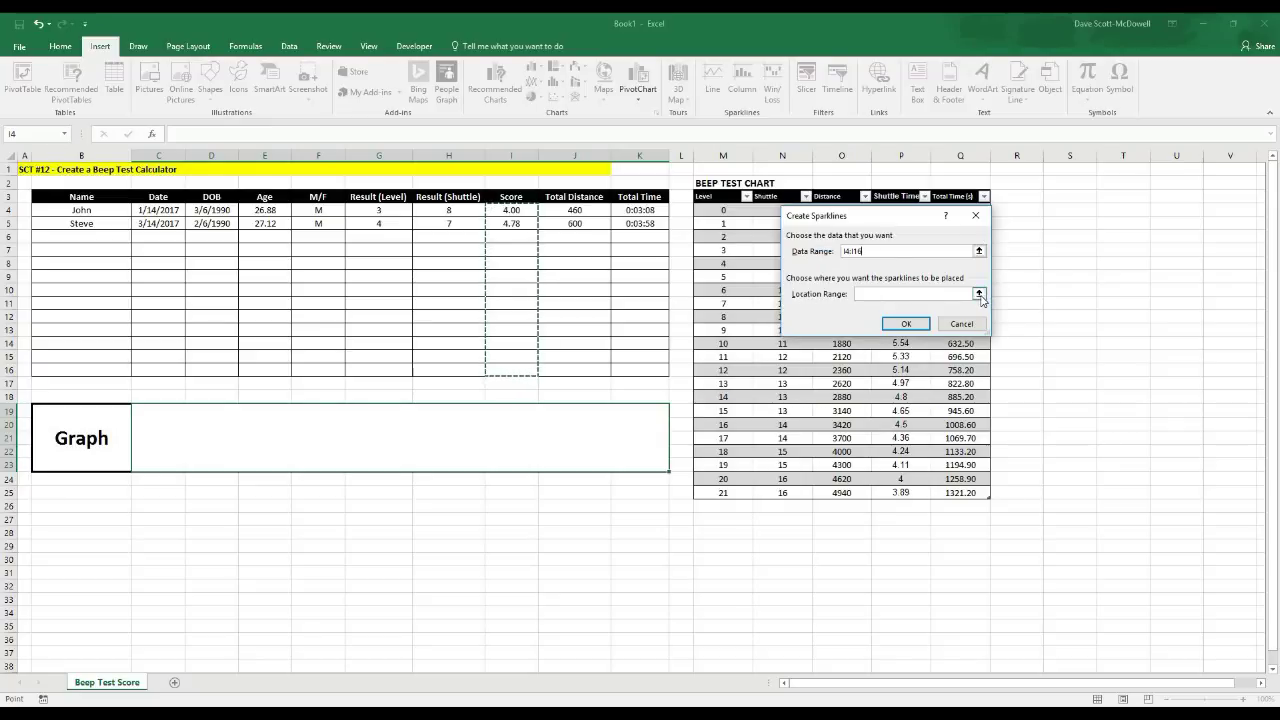
left_click(980, 294)
left_click(960, 289)
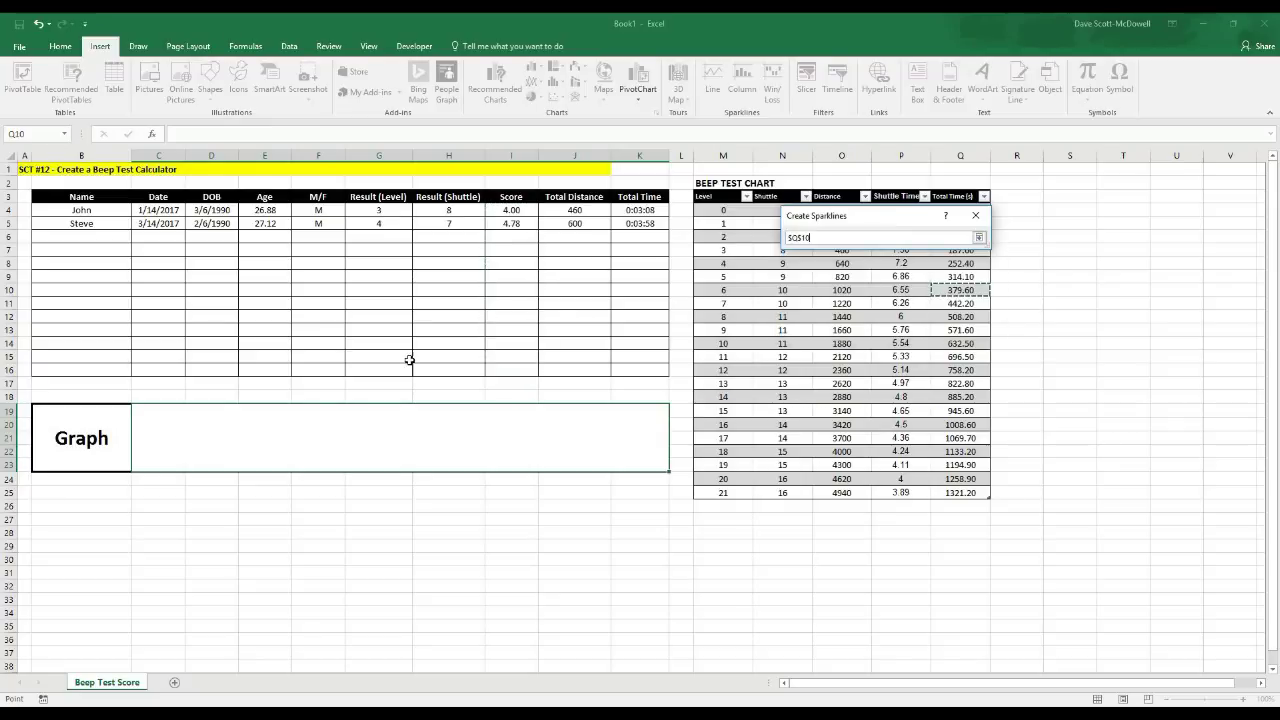
left_click(176, 444)
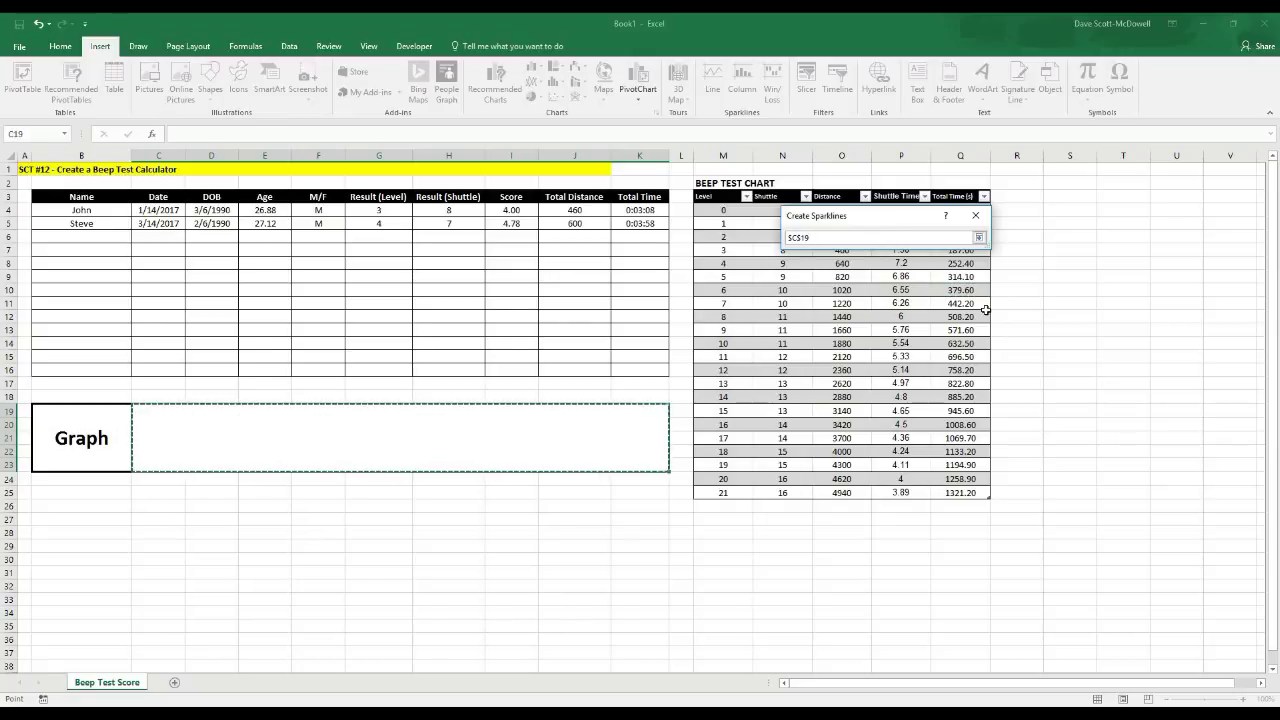
left_click(979, 237)
left_click(916, 329)
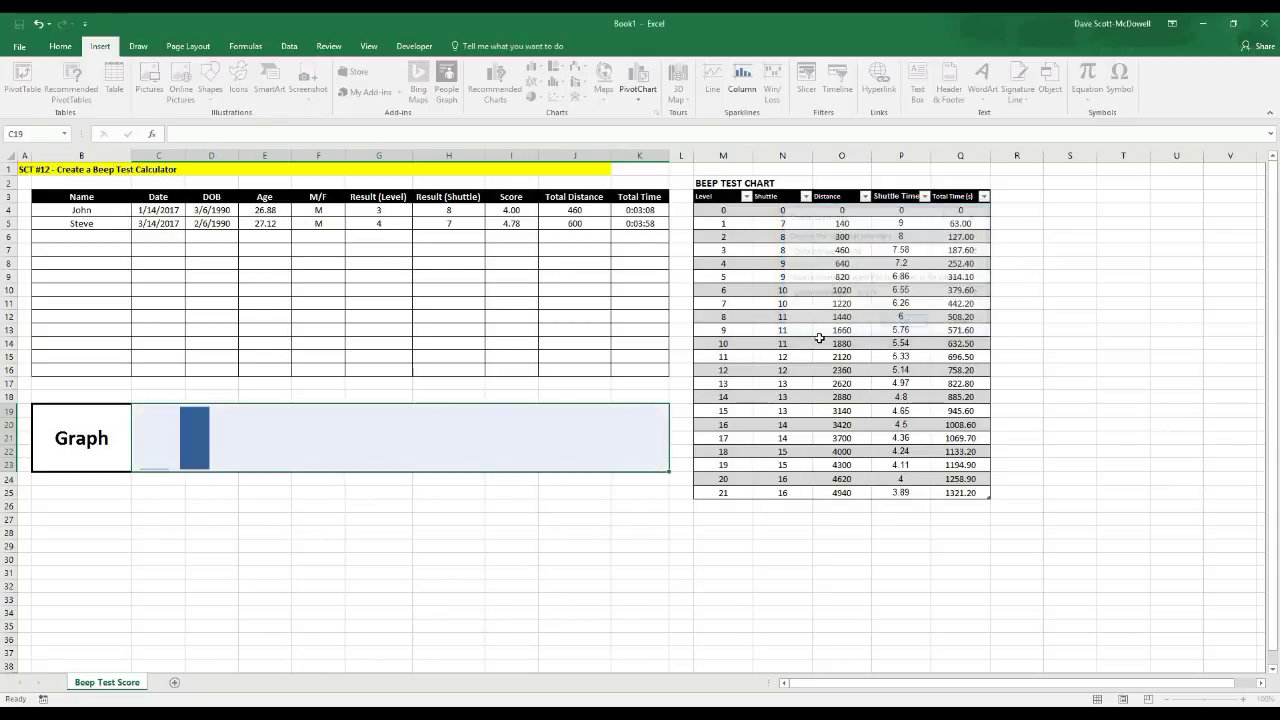
left_click(192, 557)
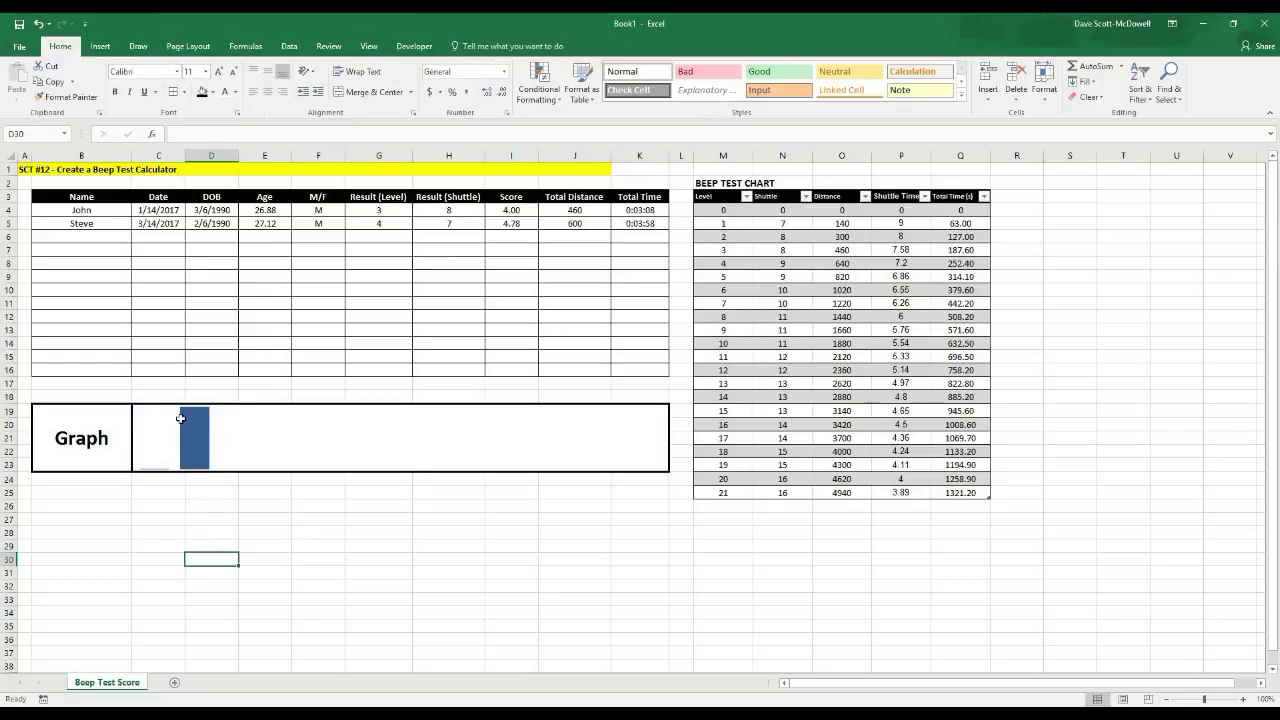
left_click(516, 236)
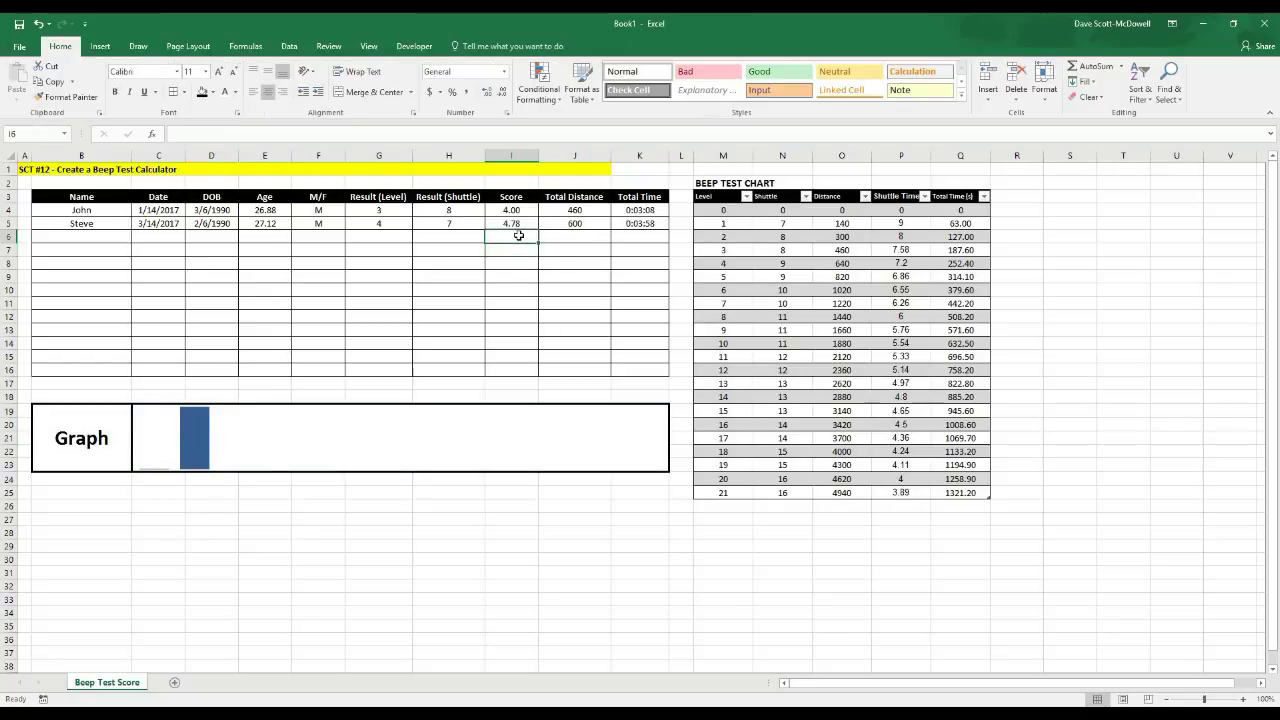
type("6")
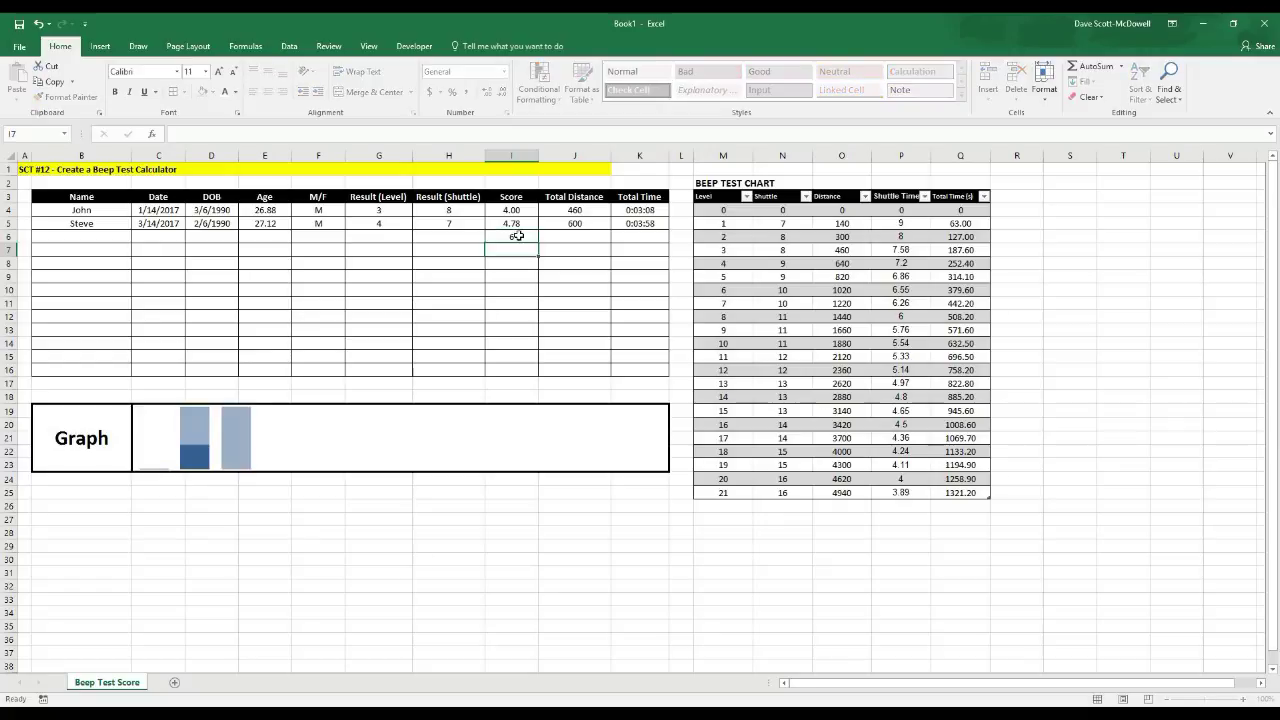
key("Return")
type("5")
key("Return")
type("6")
key("Return")
type("7")
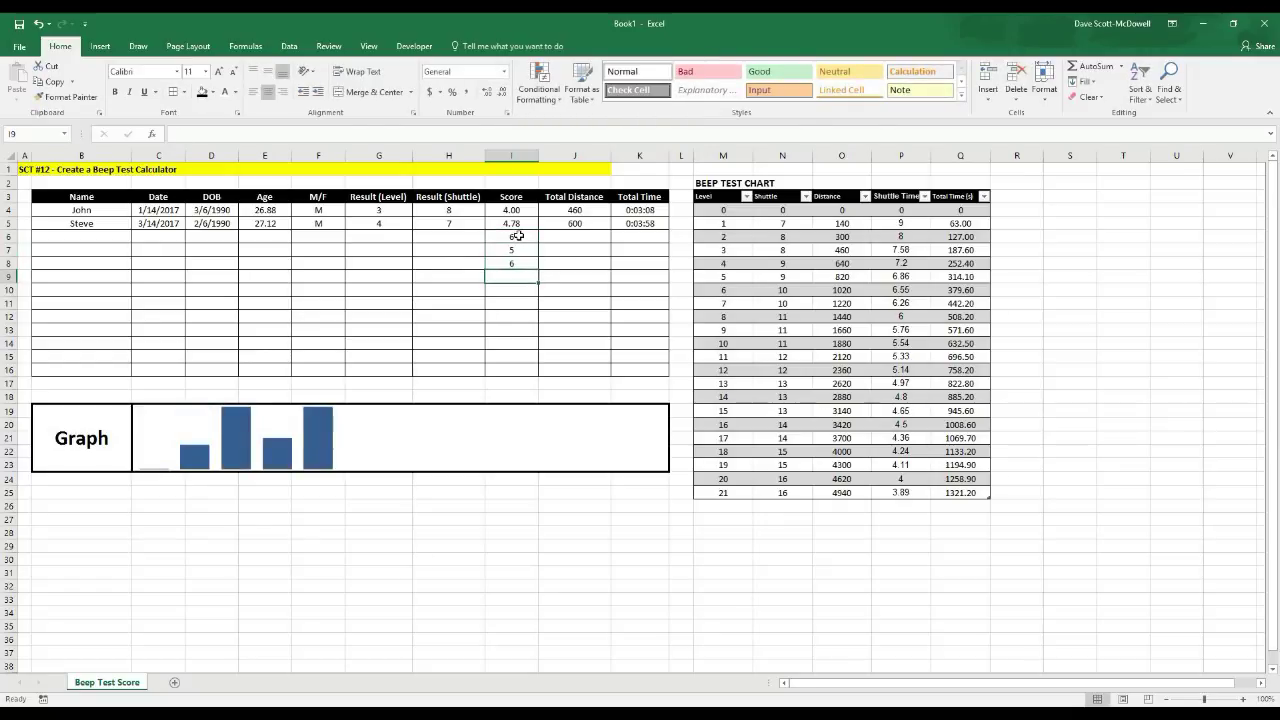
key("Return")
type("8")
key("Return")
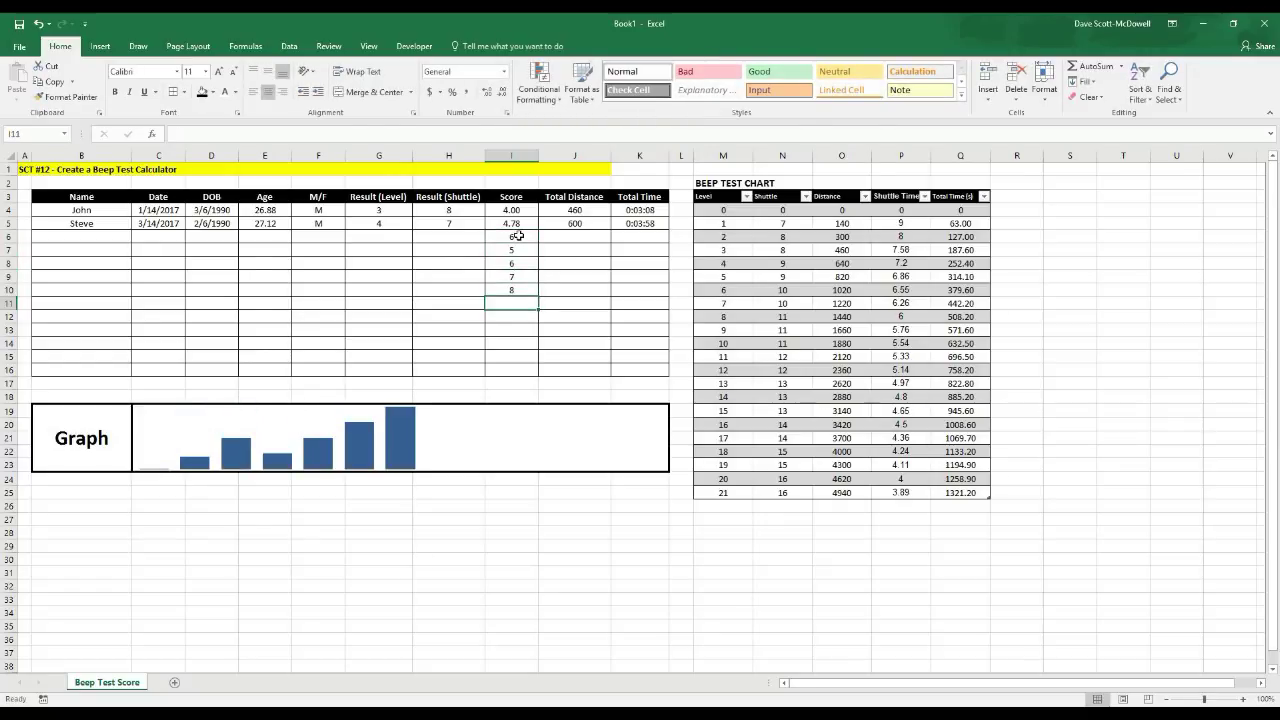
type("4")
key("Return")
type("6")
key("Return")
type("7")
key("Return")
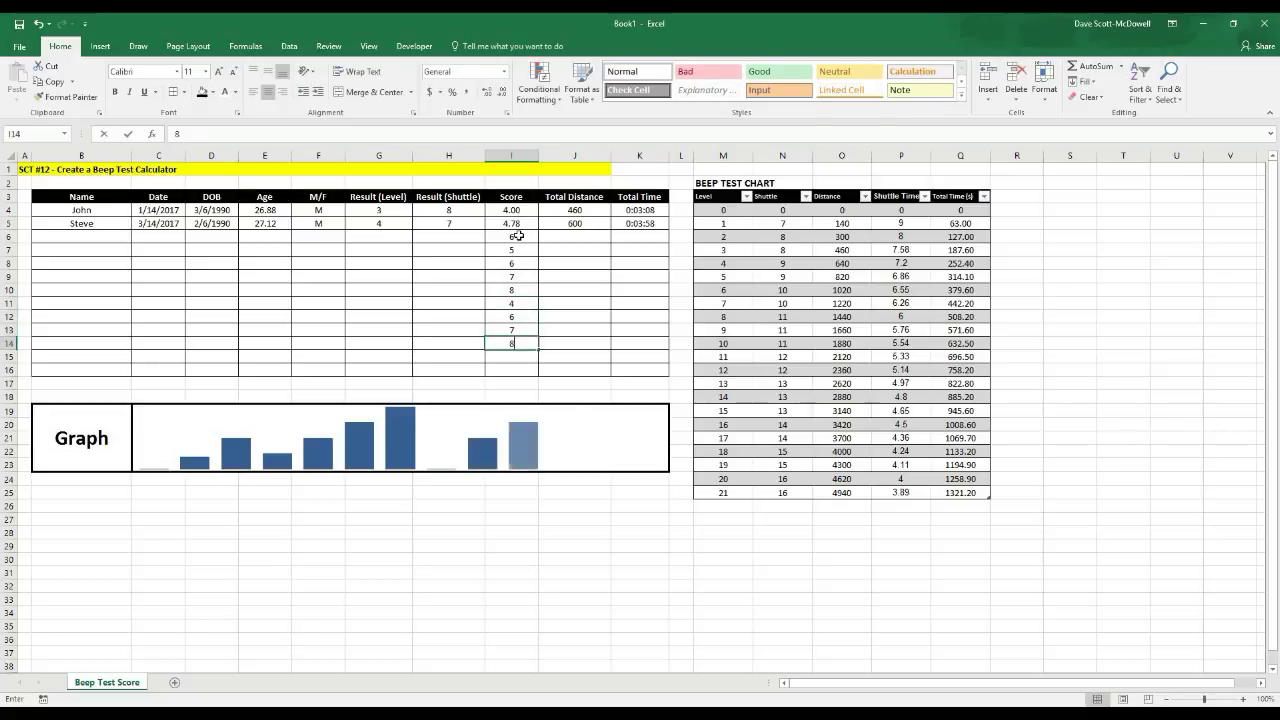
type("8")
key("Return")
left_click(423, 520)
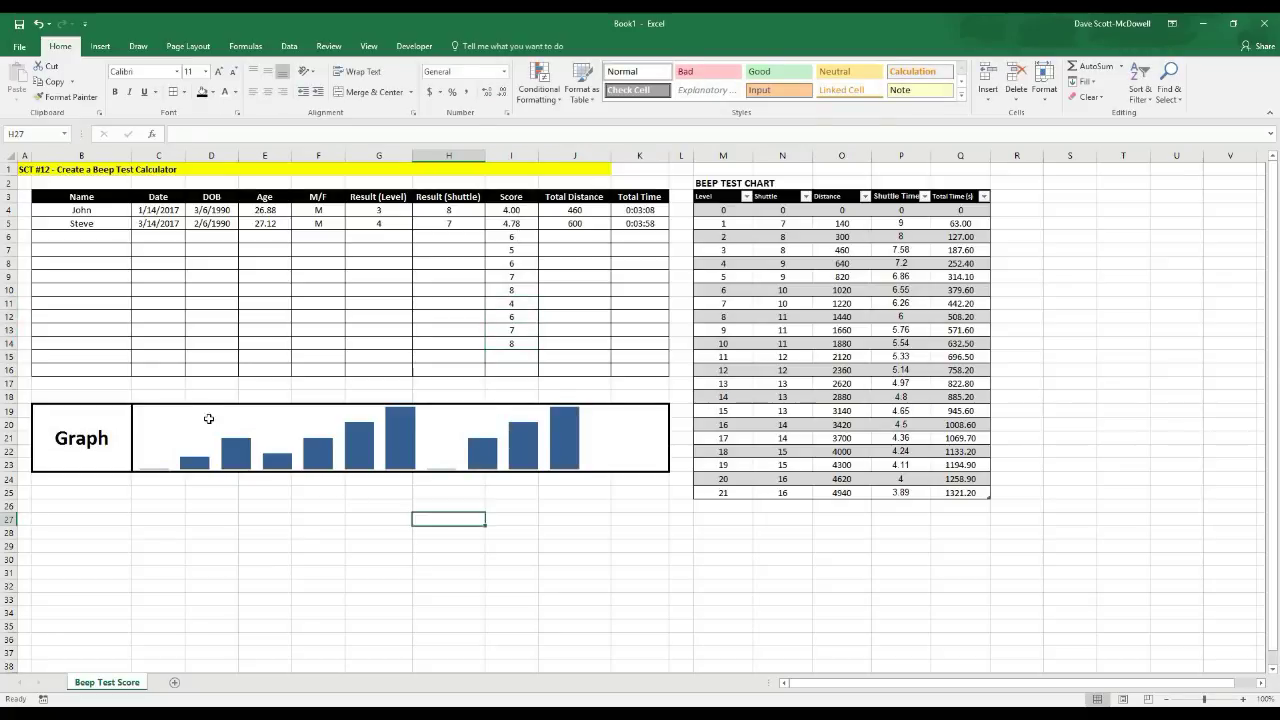
left_click(150, 447)
left_click(449, 546)
left_click_drag(511, 236, 511, 343)
key("Delete")
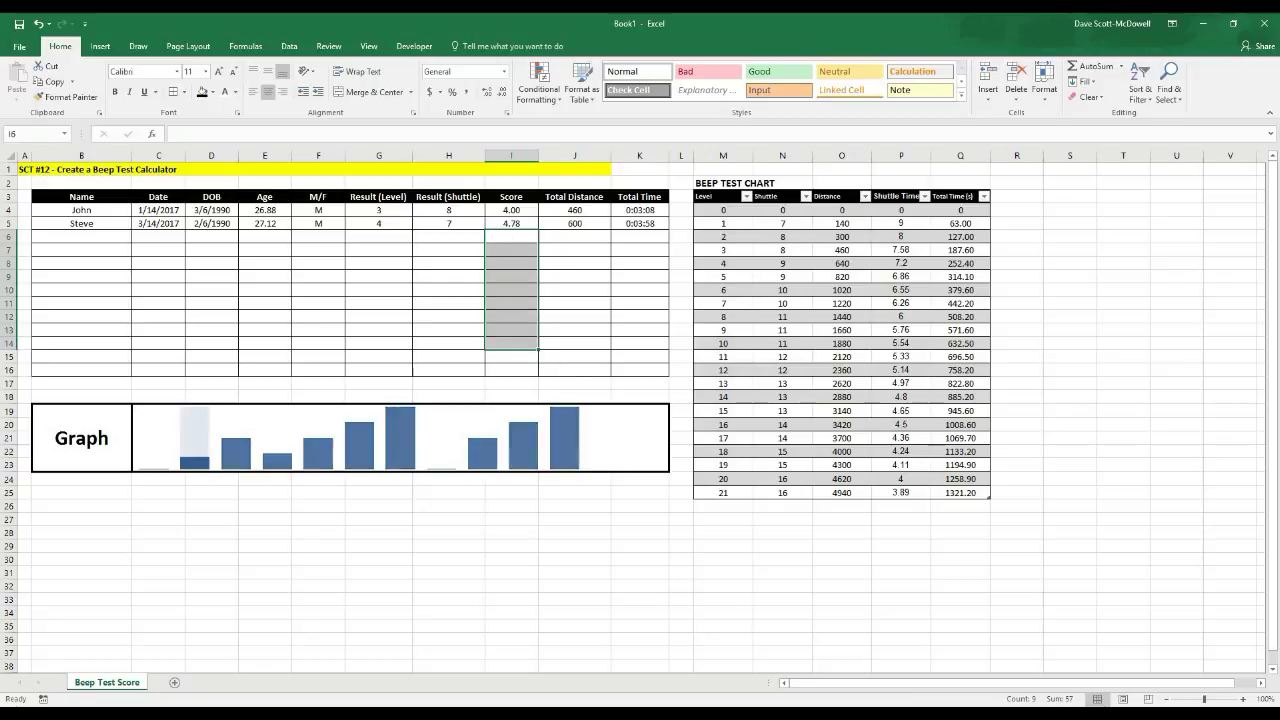
Type 'Thank' into cell B29, correcting the mistyped letter.
left_click(244, 578)
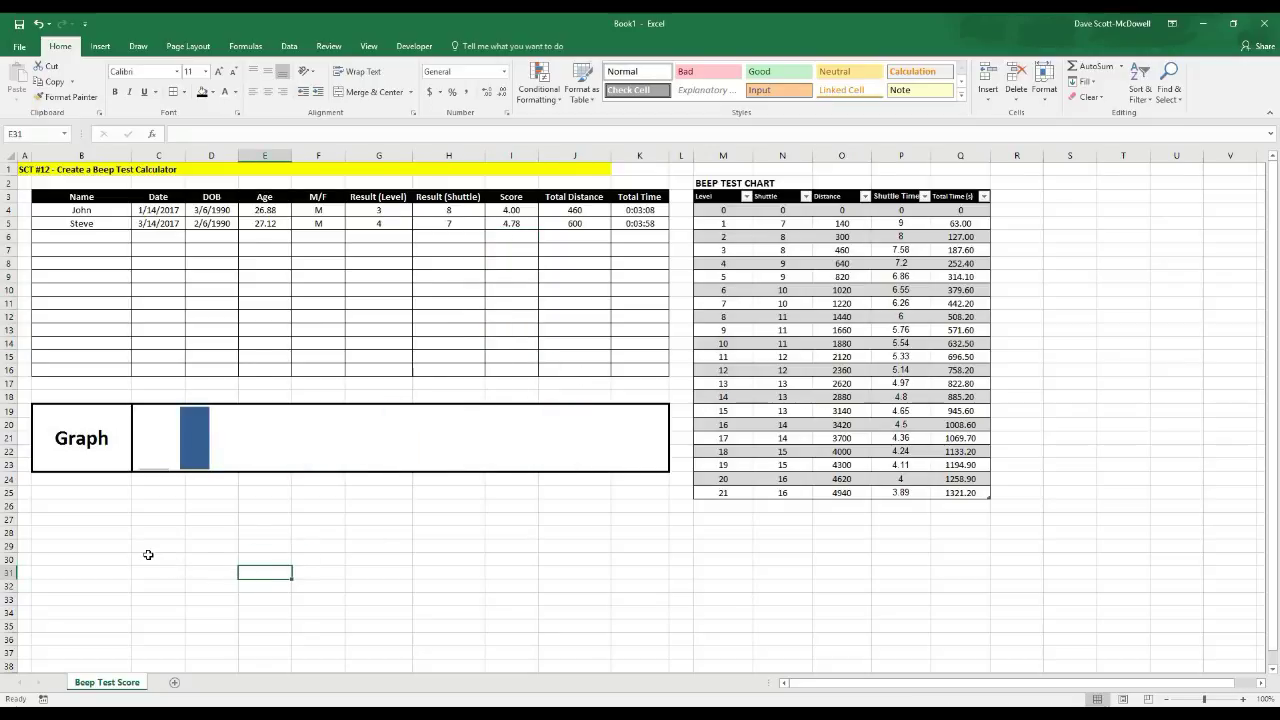
left_click(75, 546)
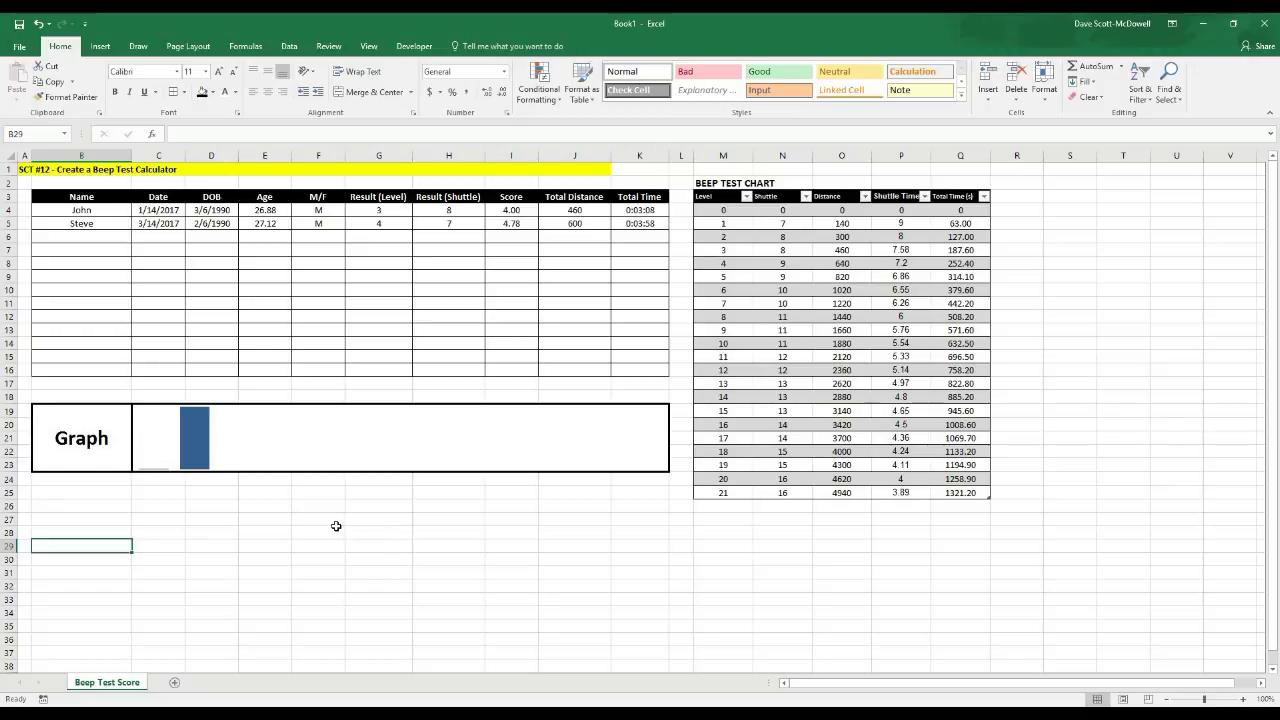
type("Thanbk")
key("BackSpace")
type("k")
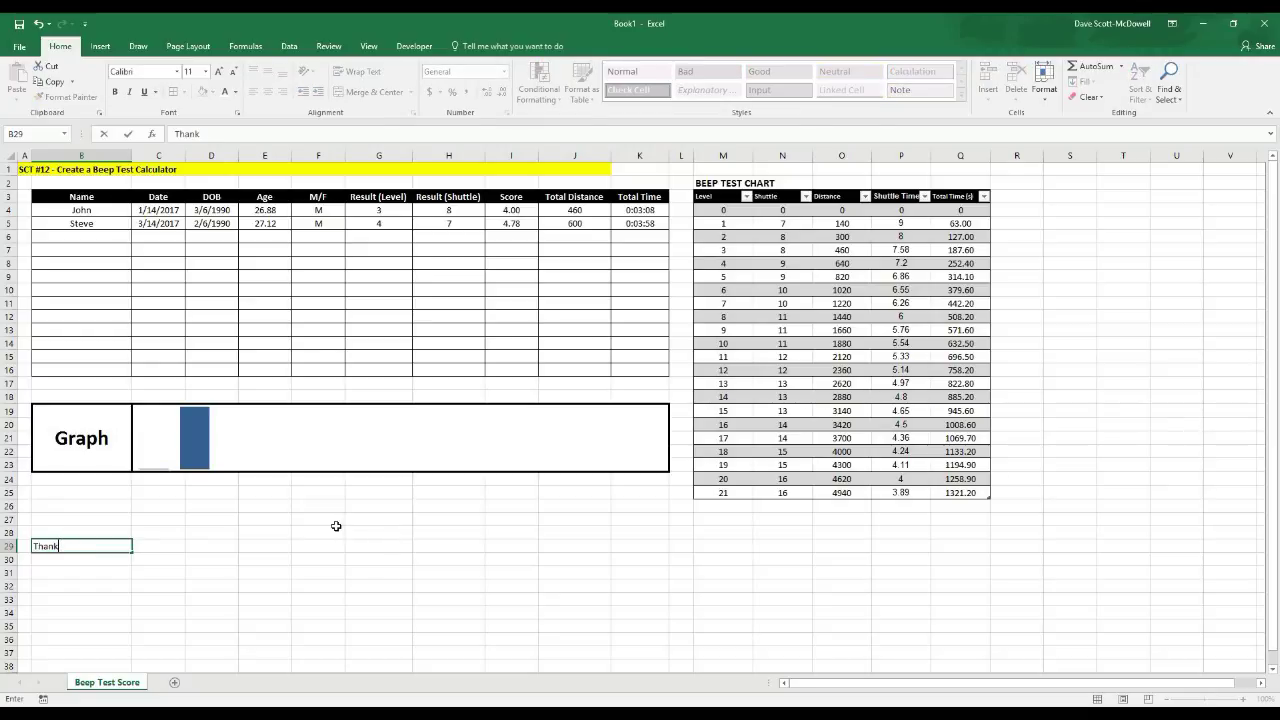